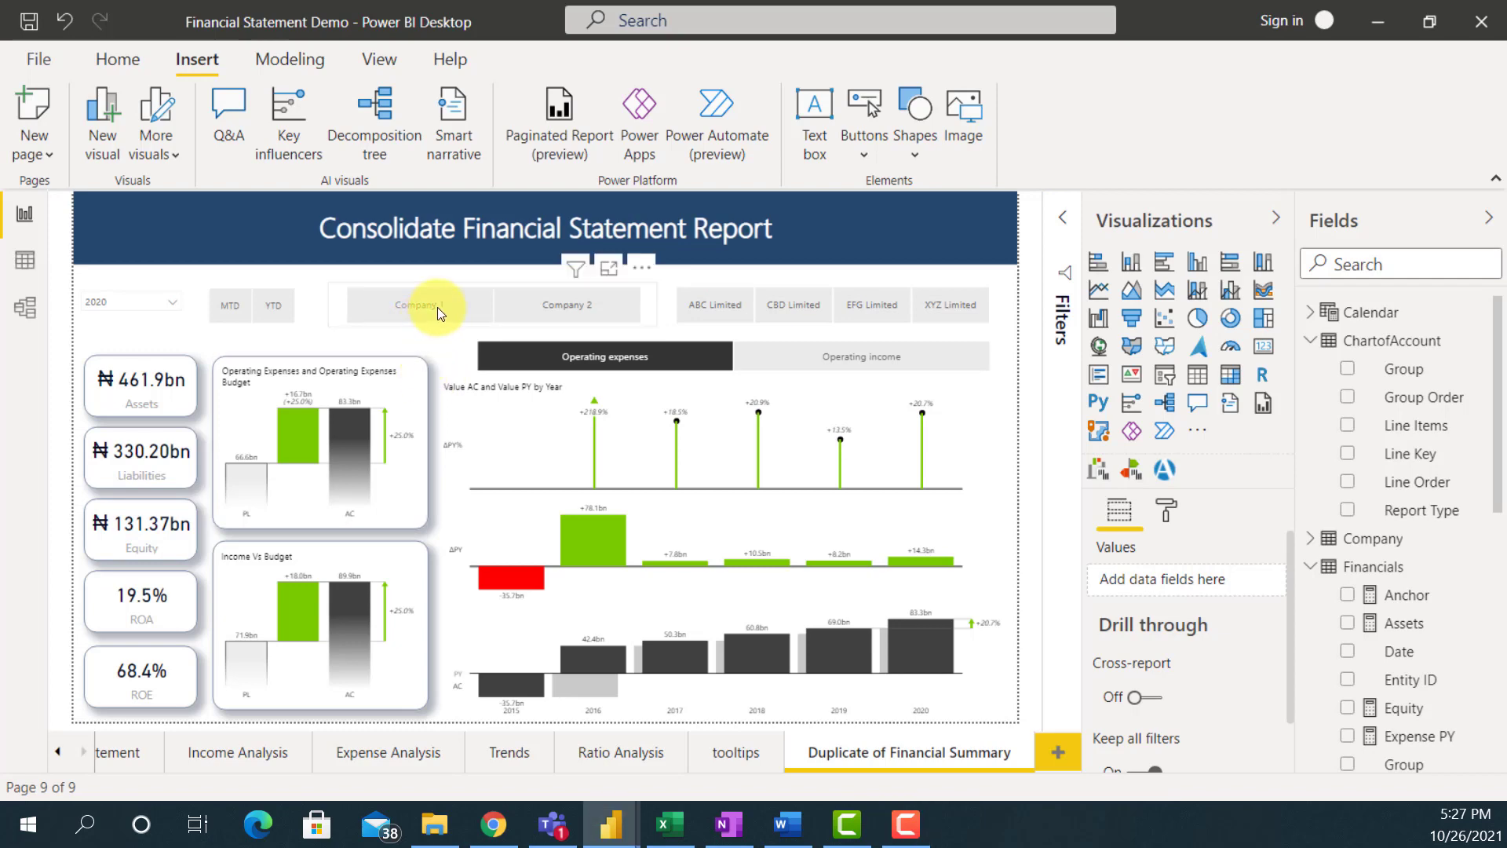
Filter the report page to Company 1 using the company slicer.
left_click(656, 336)
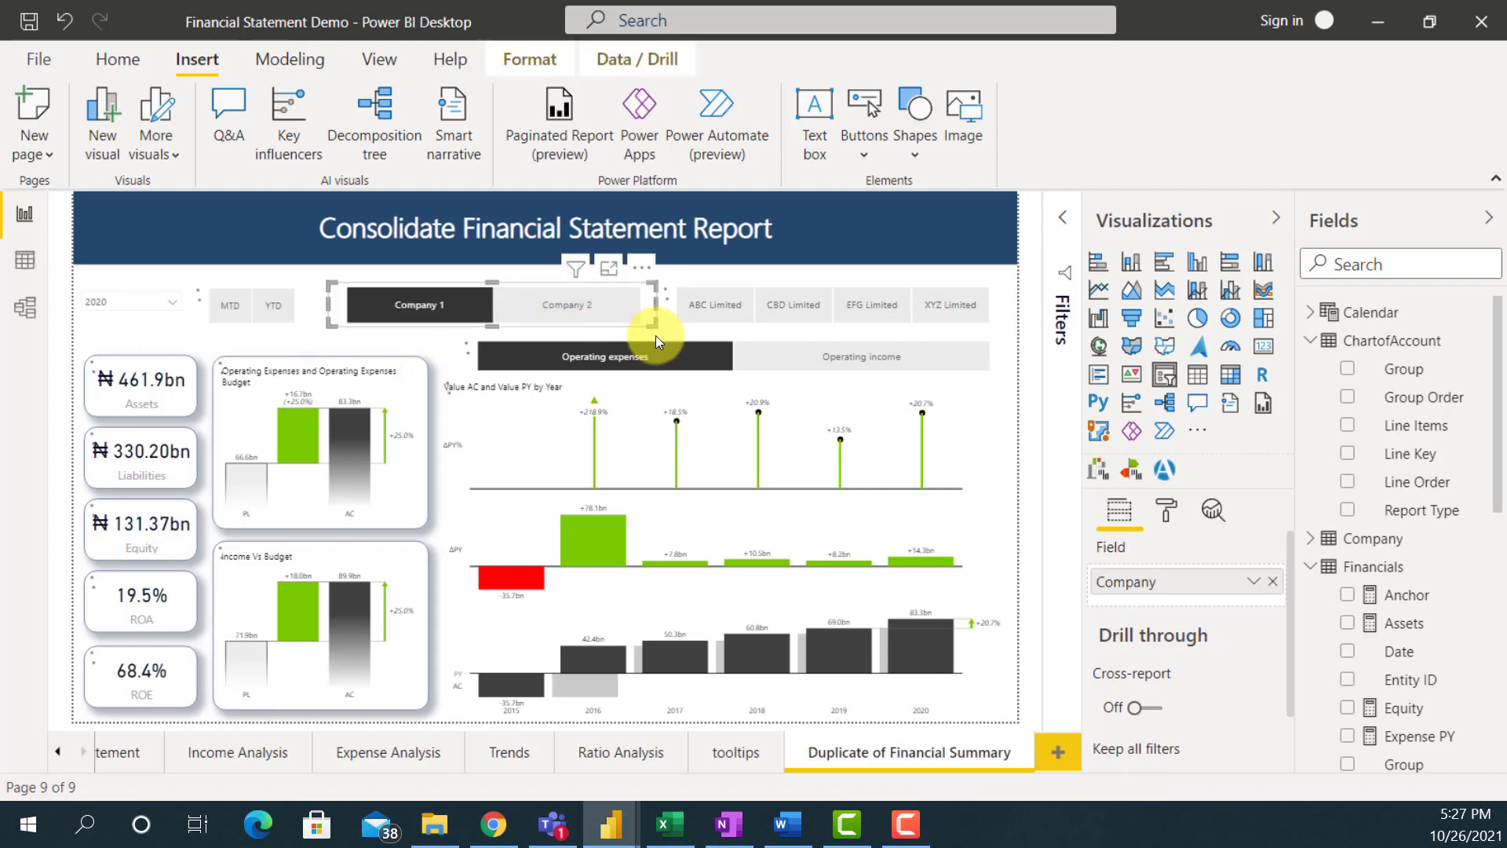
left_click(412, 305)
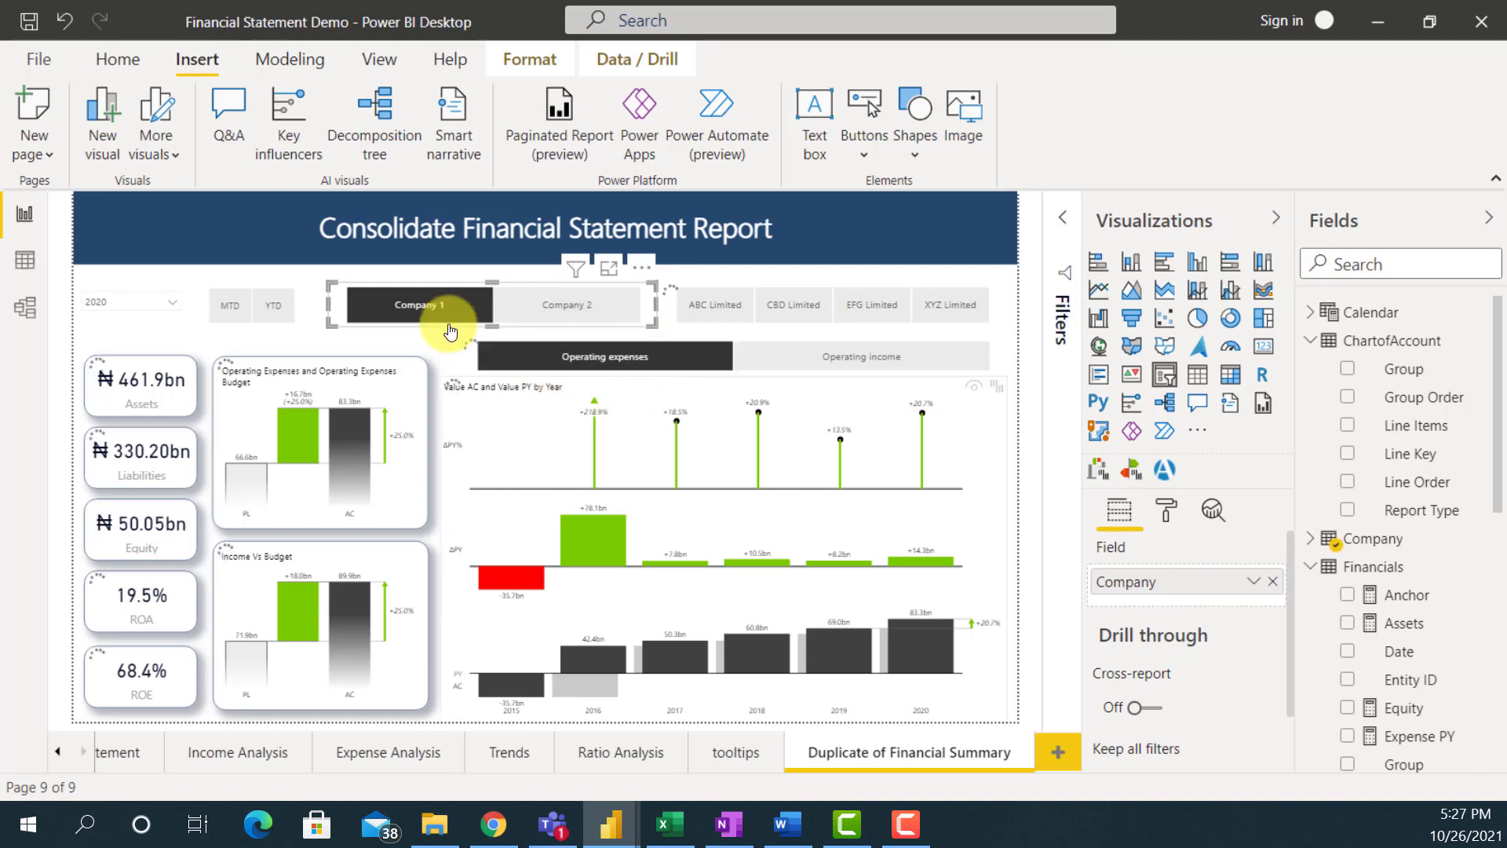
left_click(410, 305)
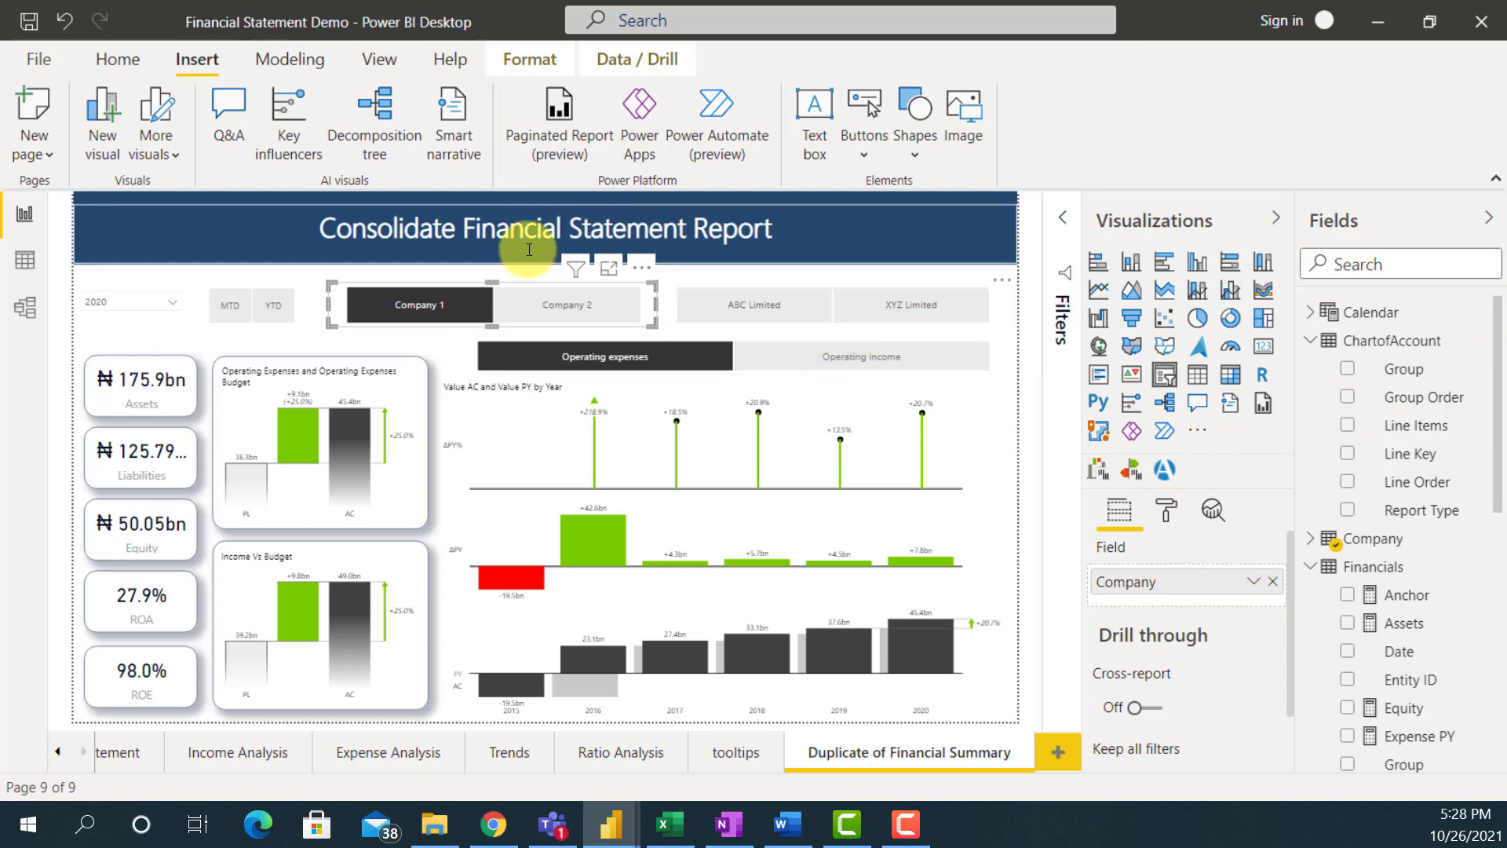
Collapse the ChartofAccount table's field list and create a new measure in the Financials table.
left_click(540, 205)
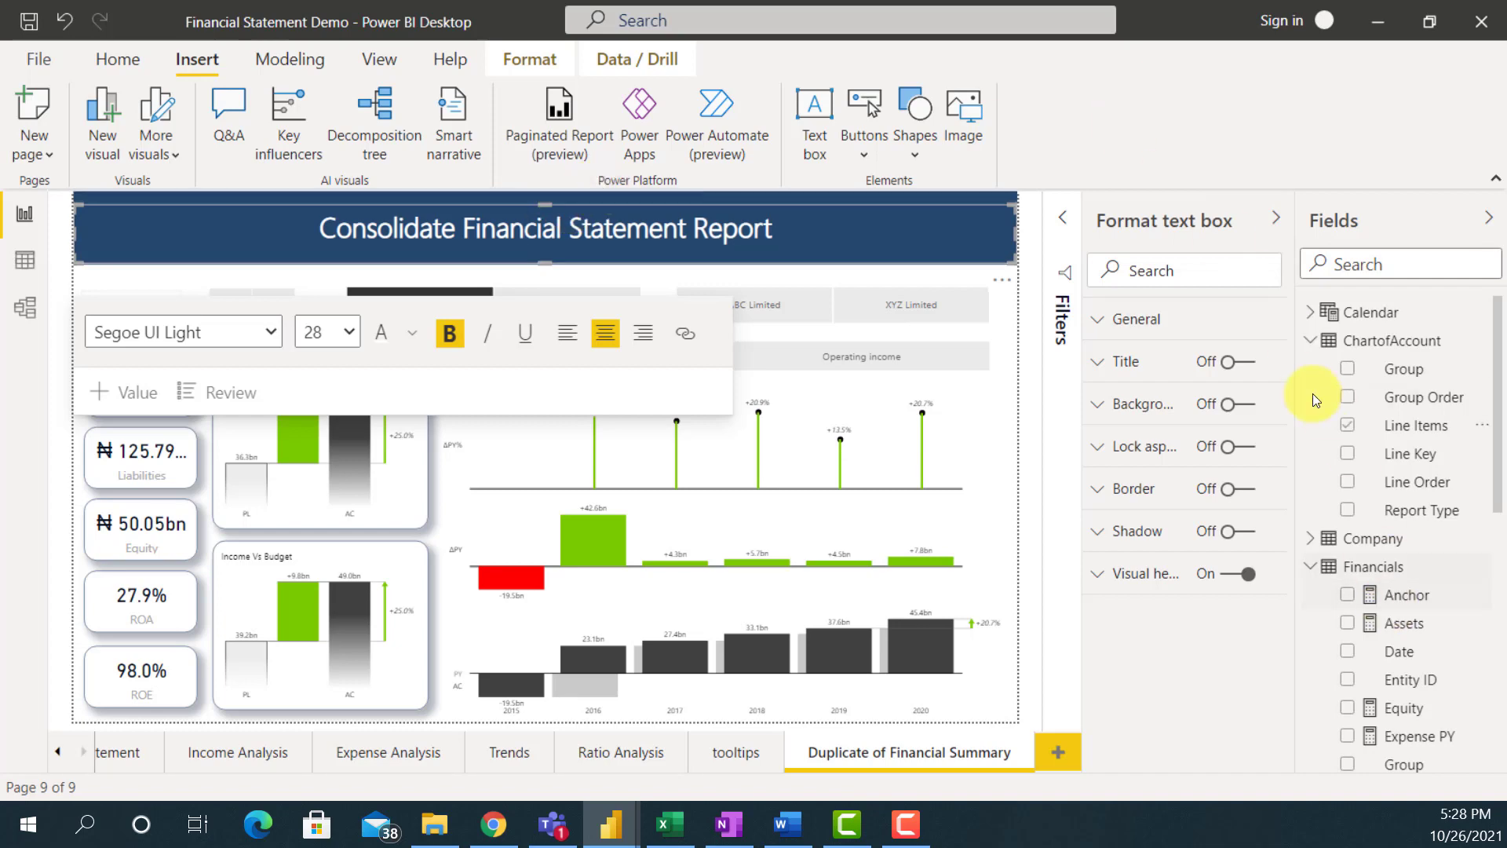
left_click(1304, 341)
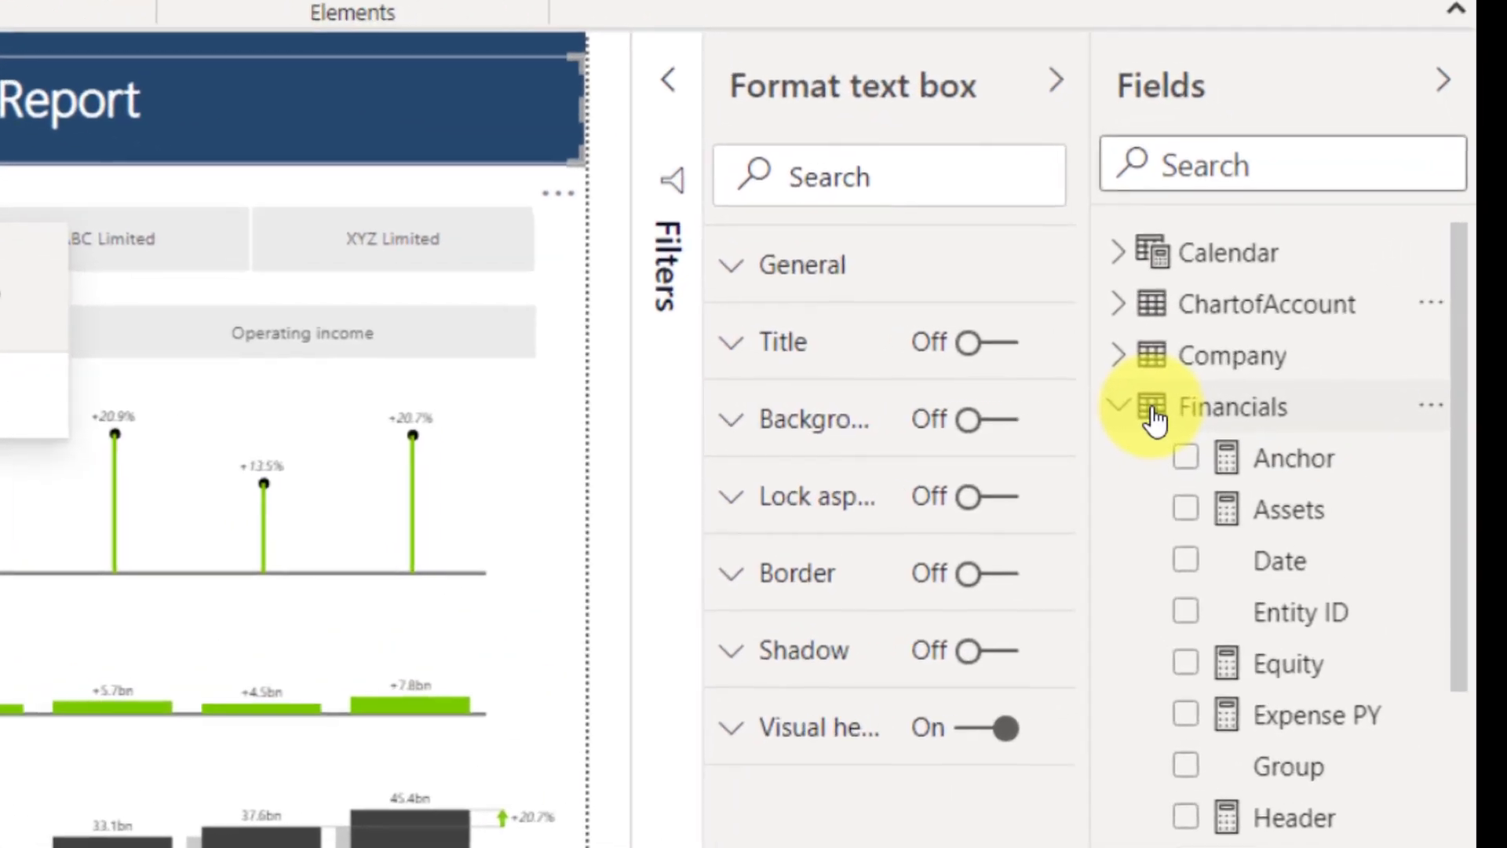
mouse_move(1154, 416)
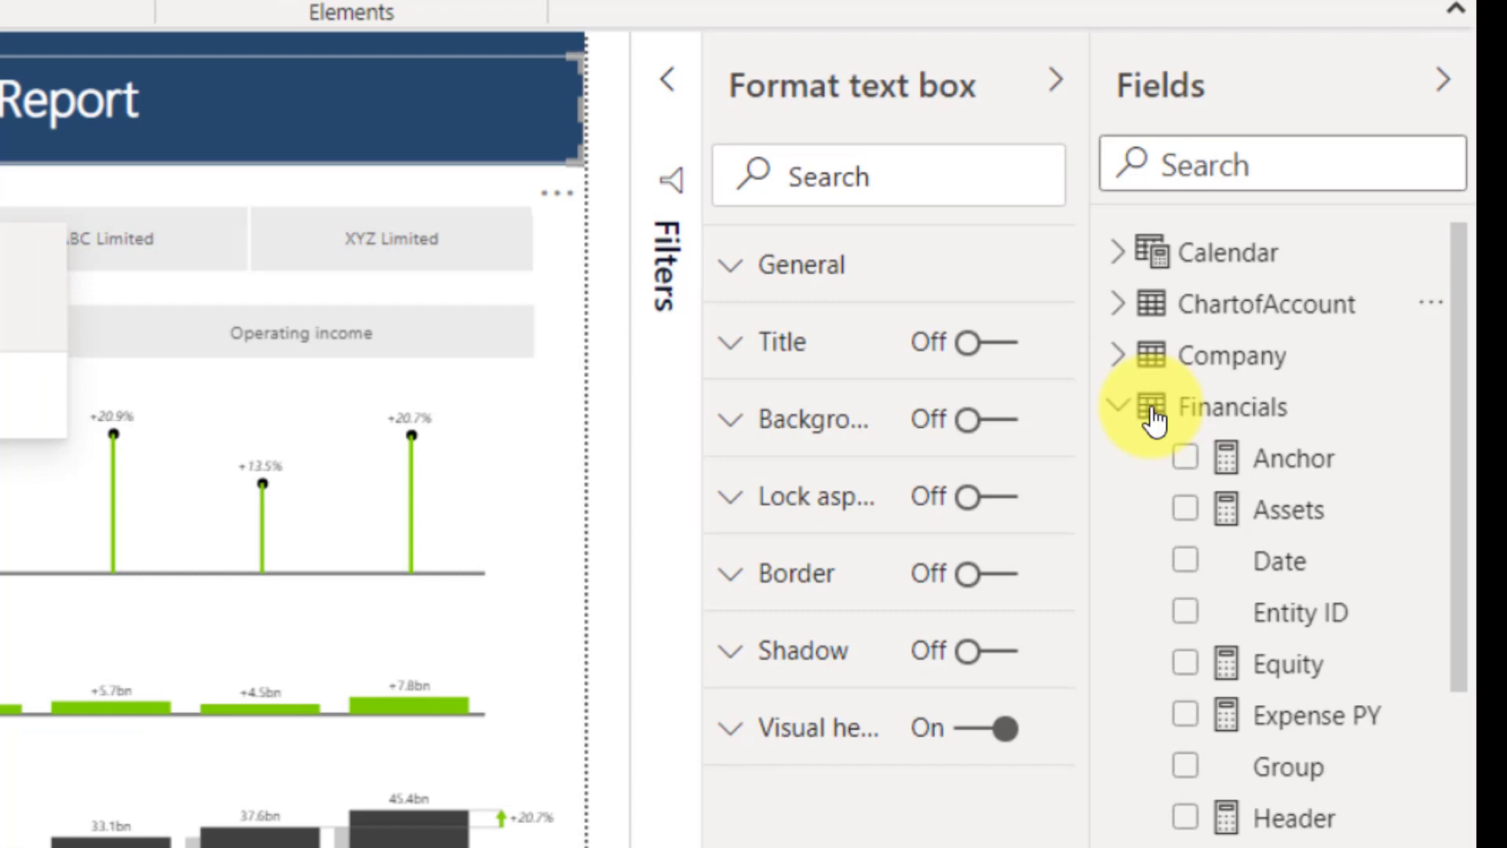
right_click(1154, 417)
left_click(978, 343)
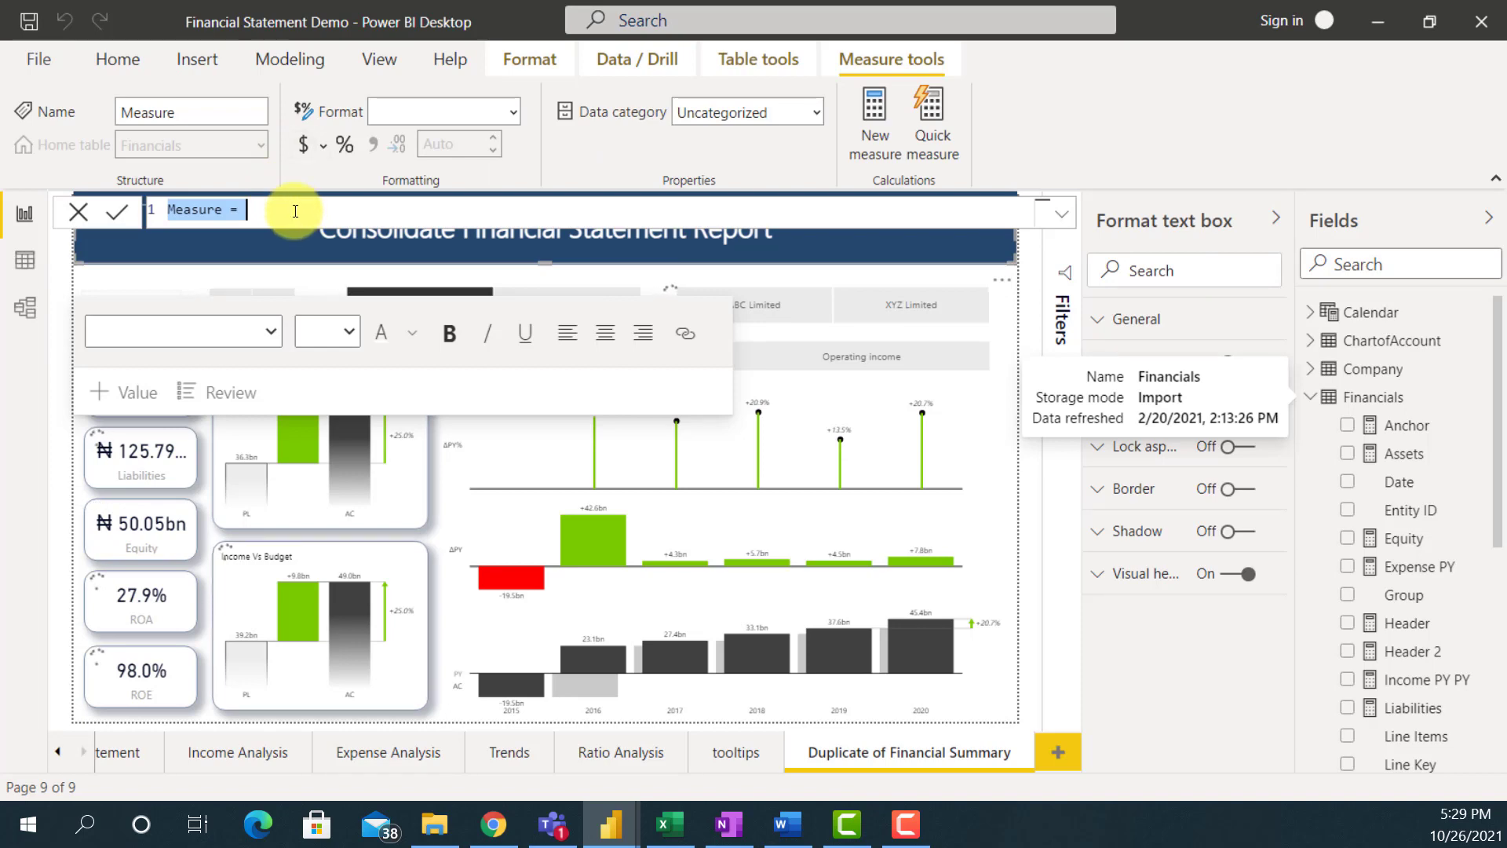
Replace the new measure's default name with Dynamic Heading.
scroll(295, 211, "up", 2)
left_click(259, 211)
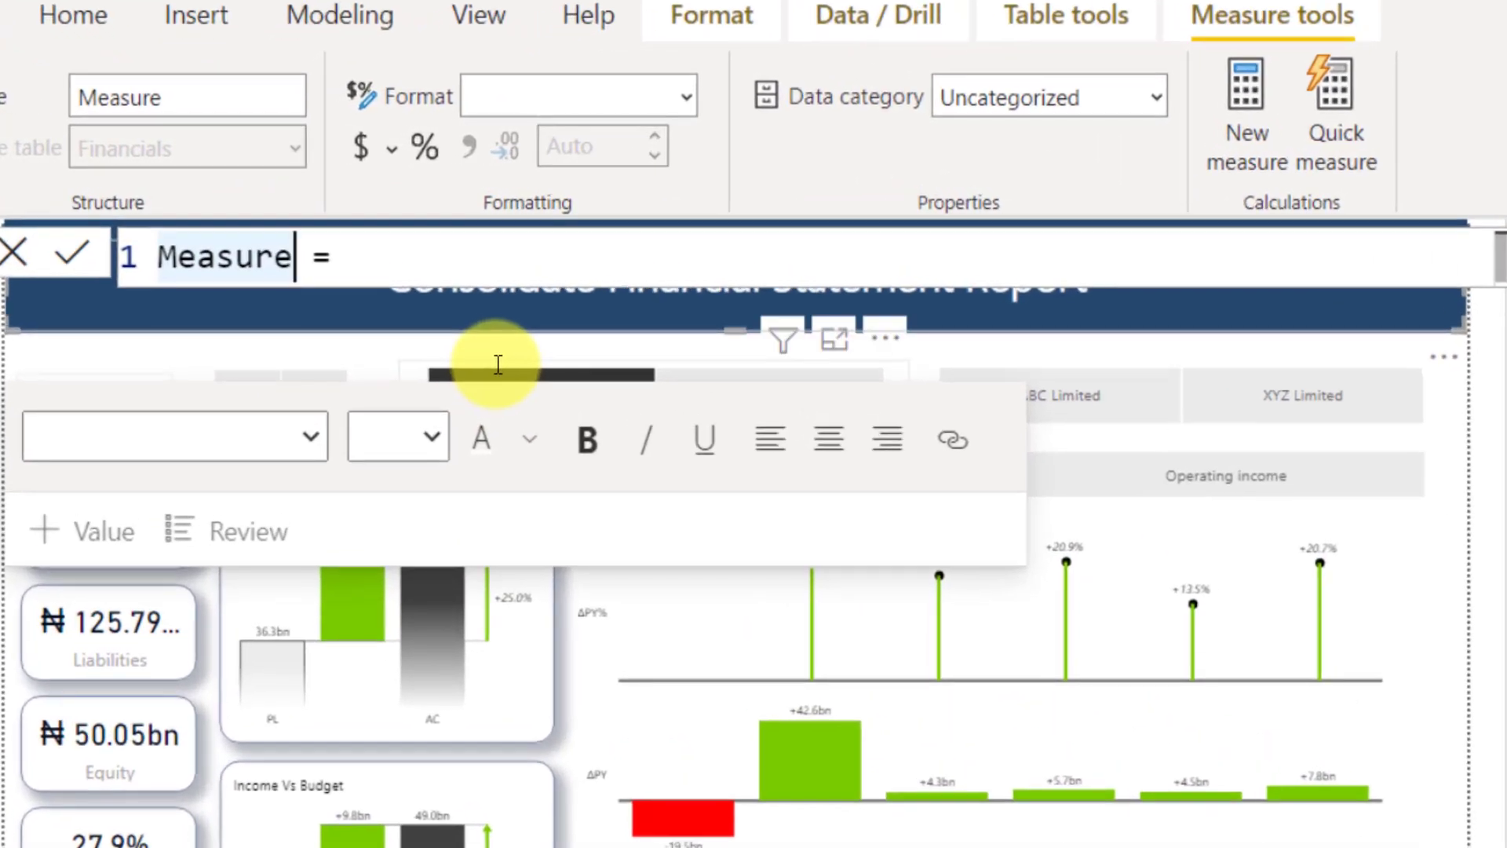
key("BackSpace")
key("BackSpace")
key("BackSpace")
key("BackSpace")
key("BackSpace")
key("BackSpace")
key("BackSpace")
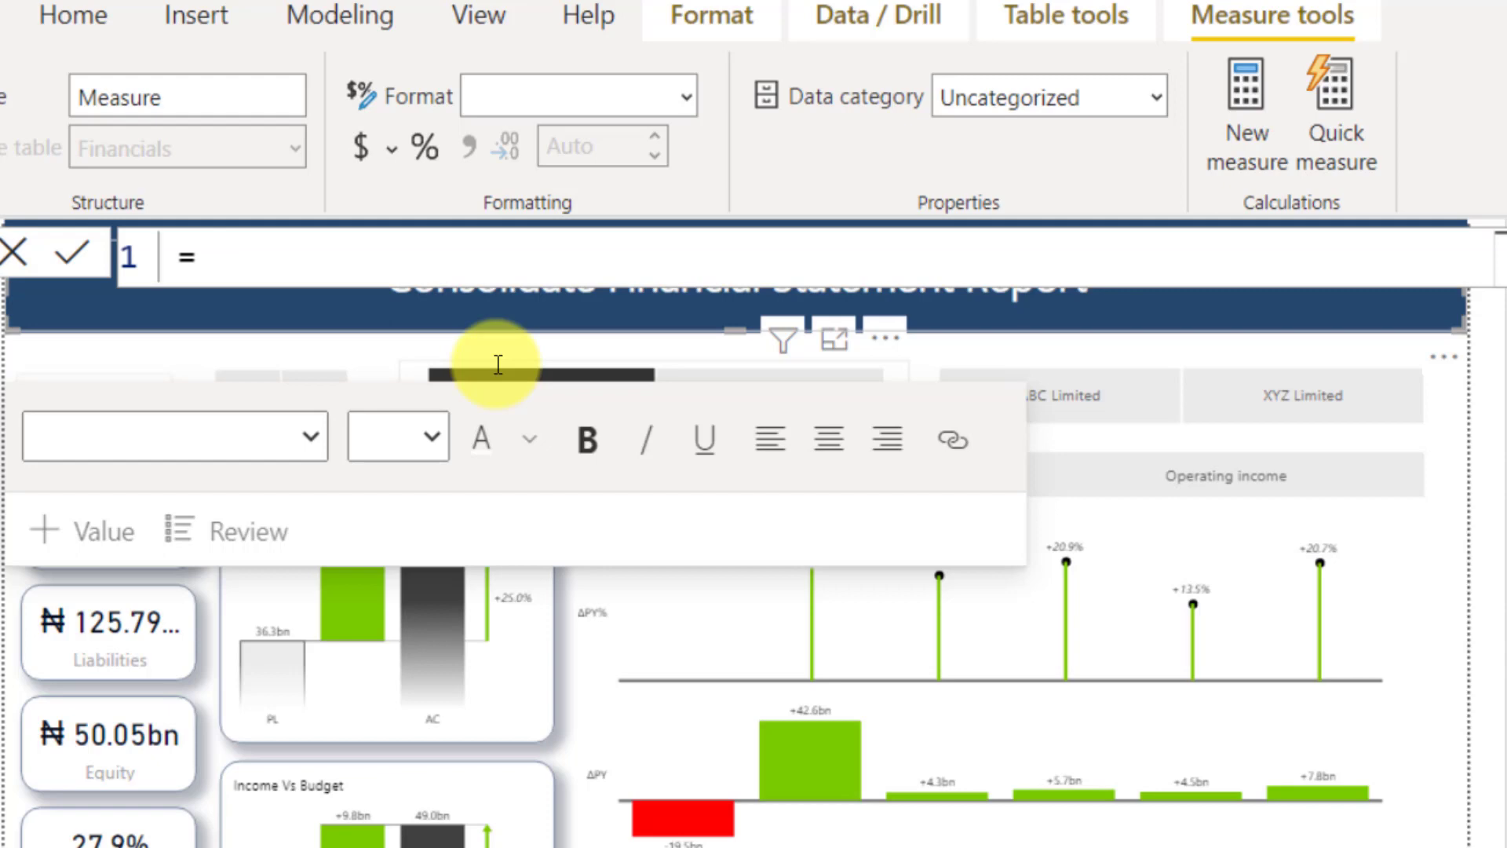
type("Dyamic")
key("BackSpace")
key("BackSpace")
key("BackSpace")
key("BackSpace")
type("namic Heading")
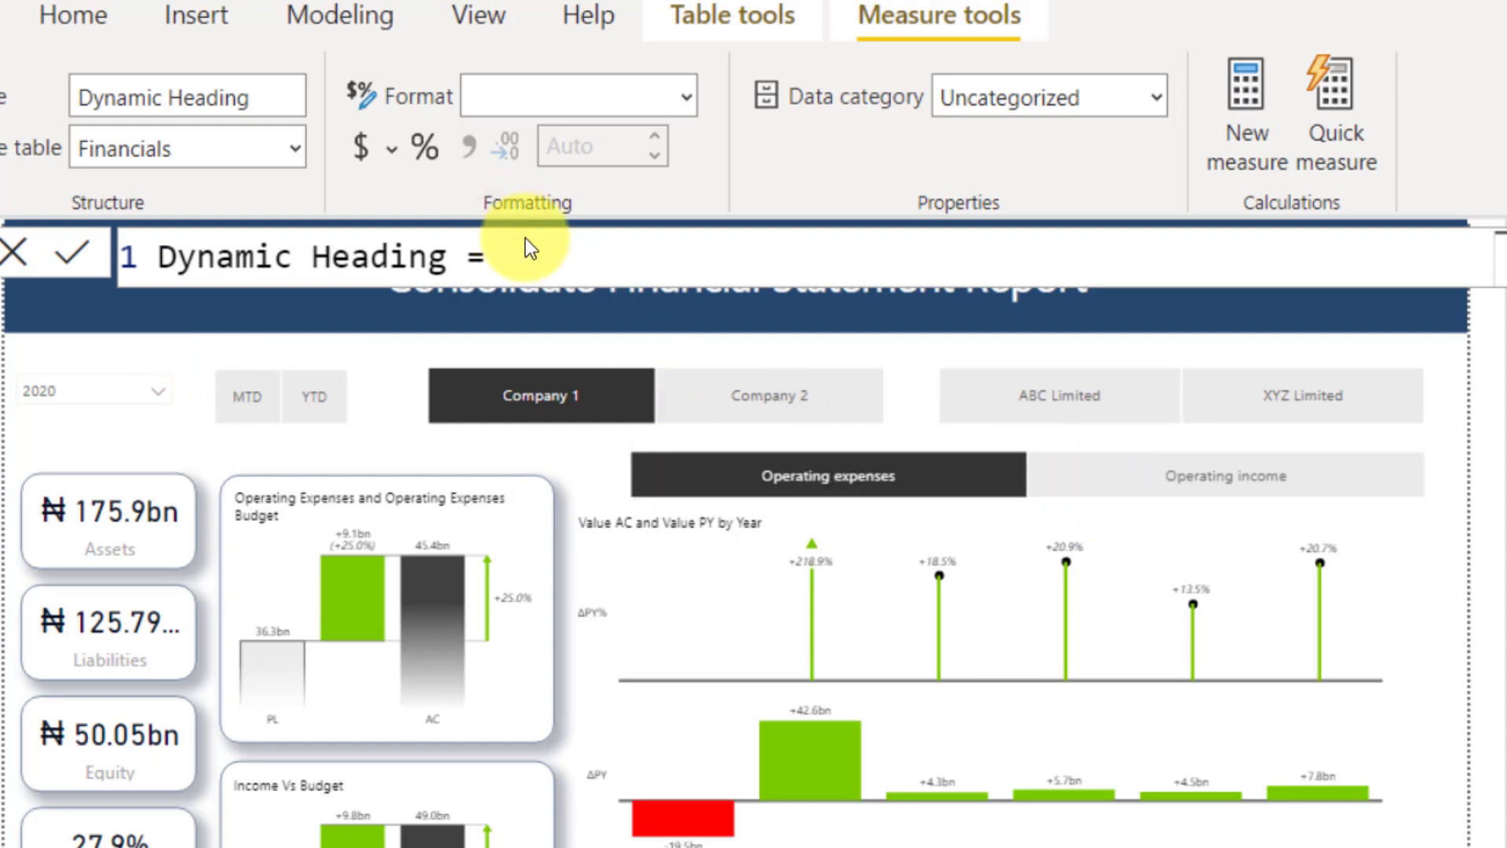
Begin the Dynamic Heading formula with SELECTEDVALUE('Calendar'[Year]).
left_click(550, 265)
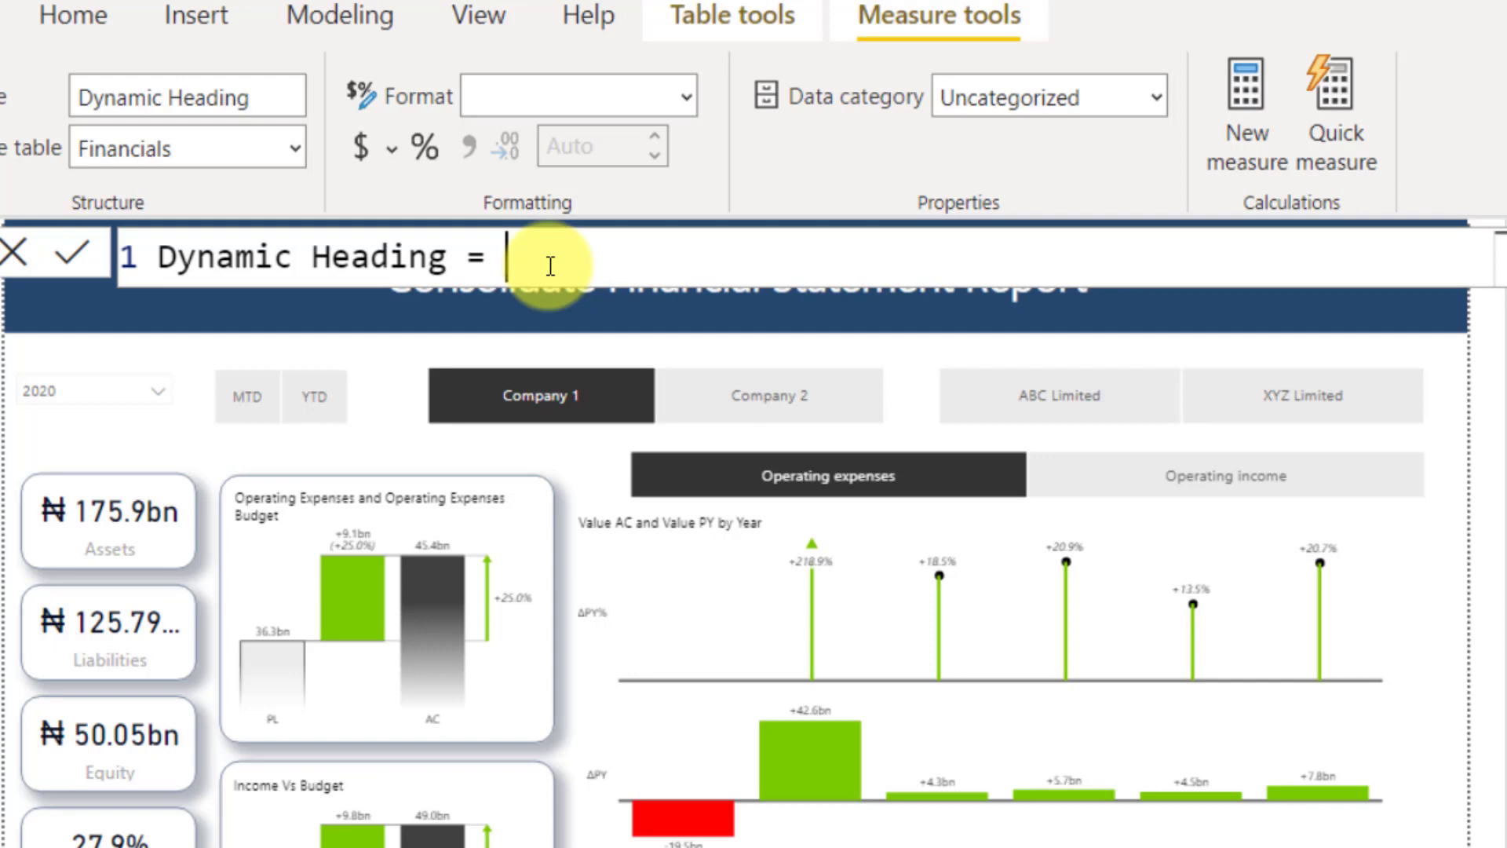
type("sele")
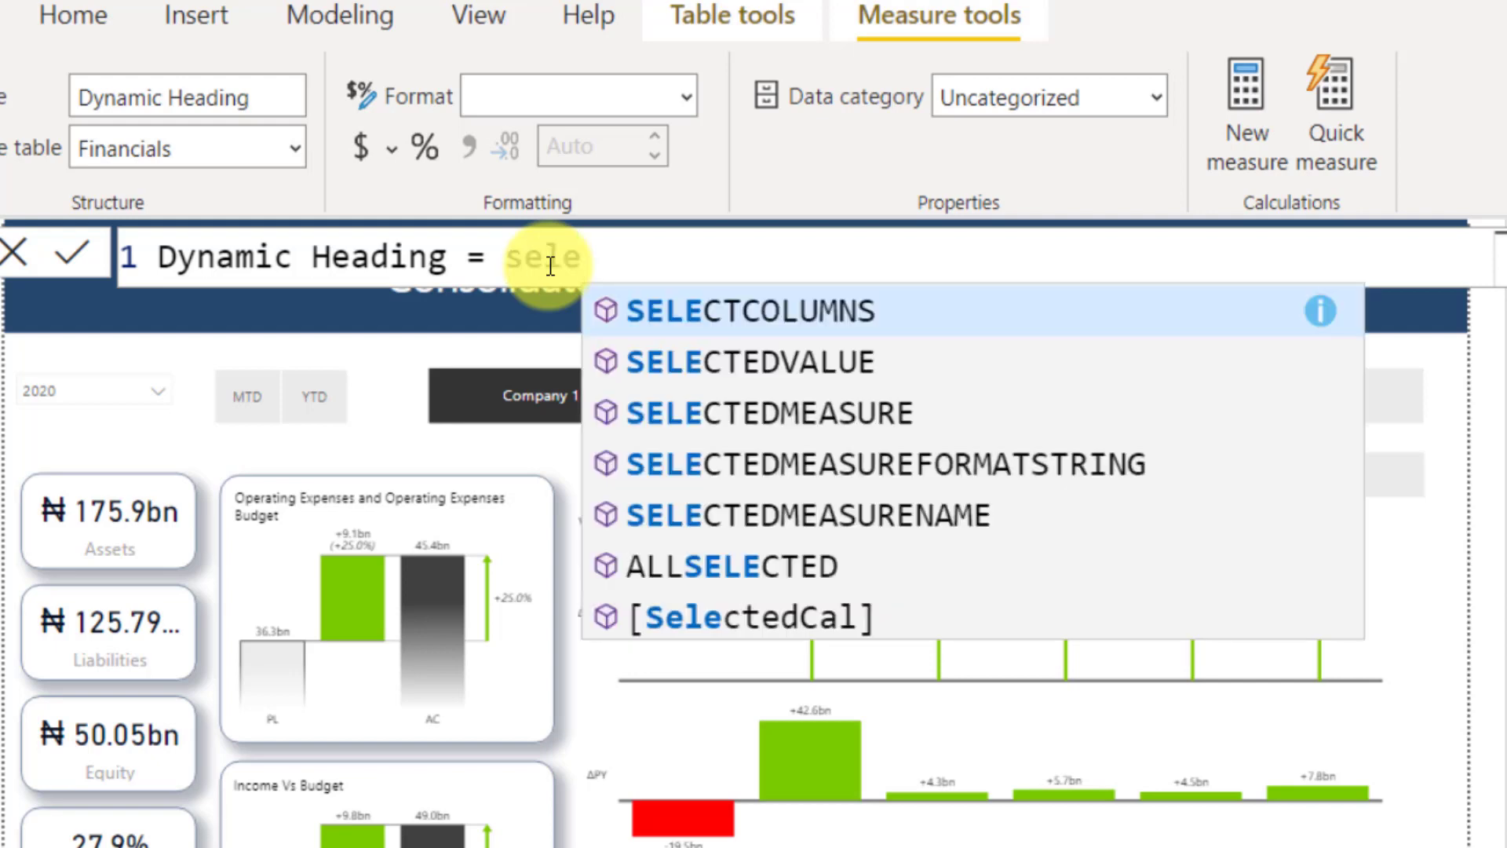
type("cted")
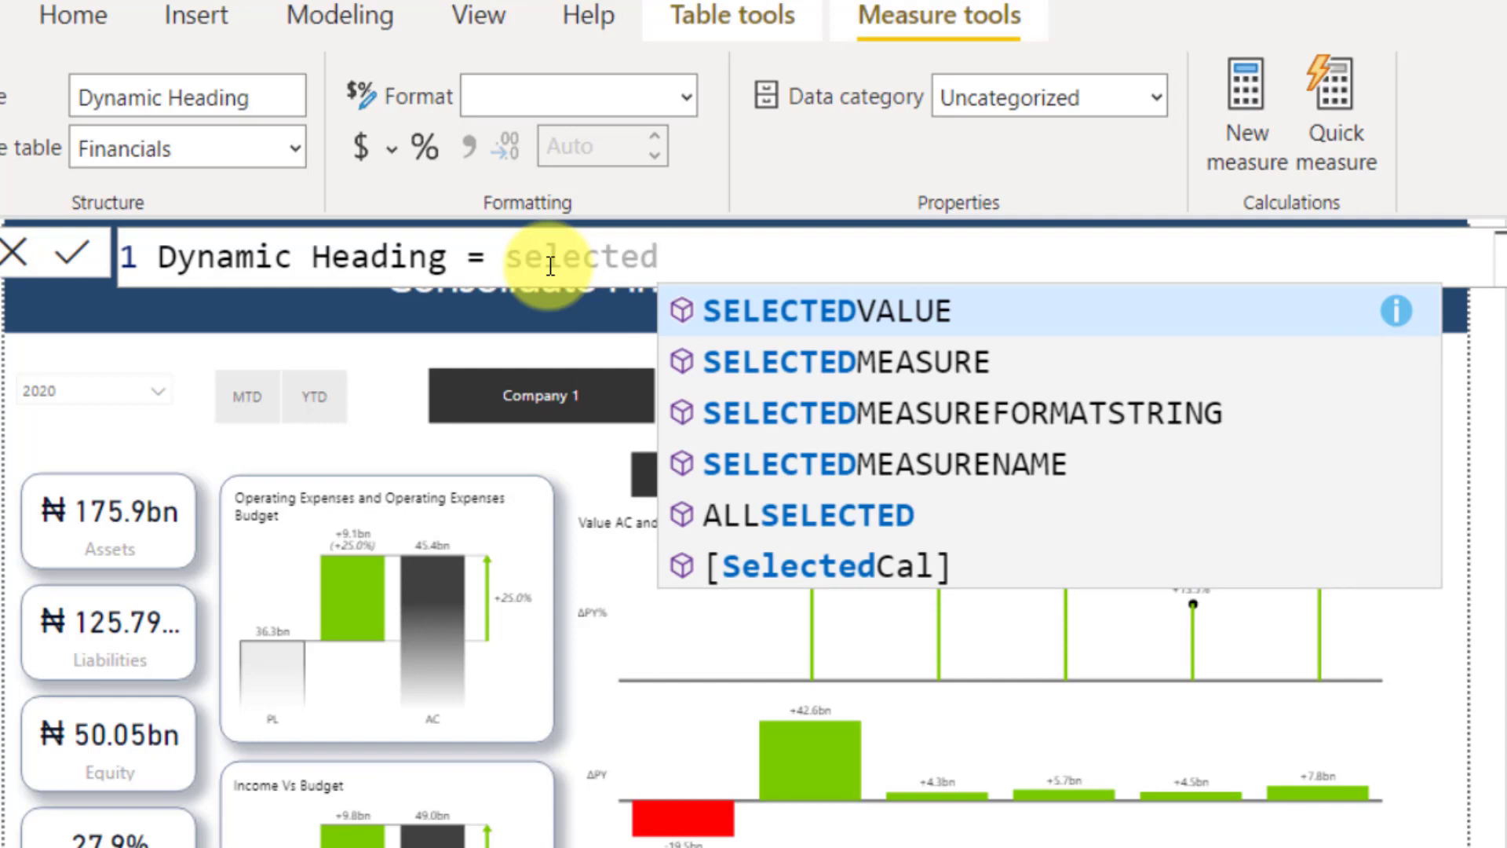
key("Tab")
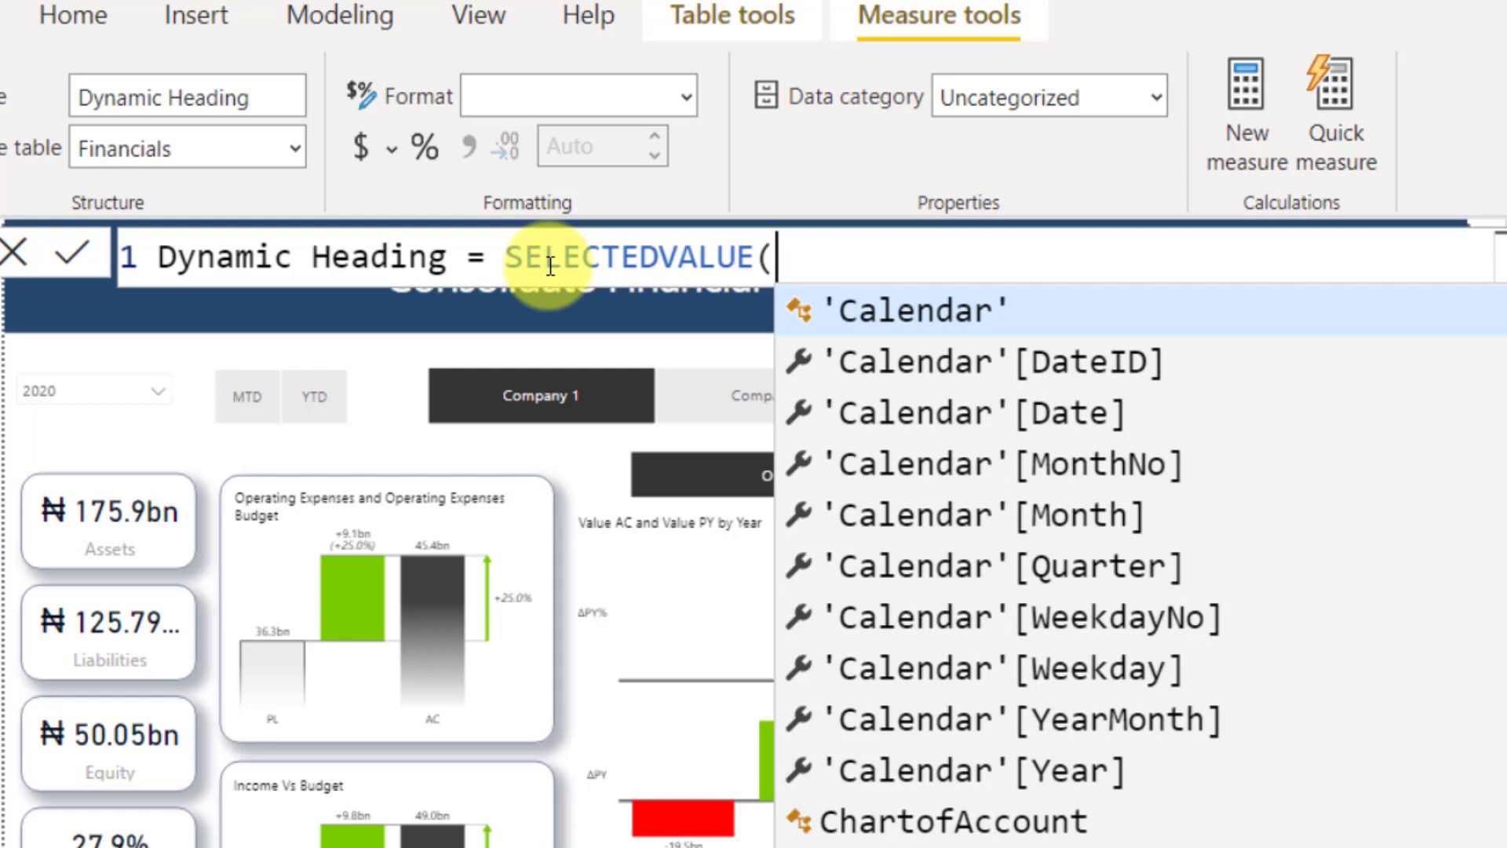
type("year")
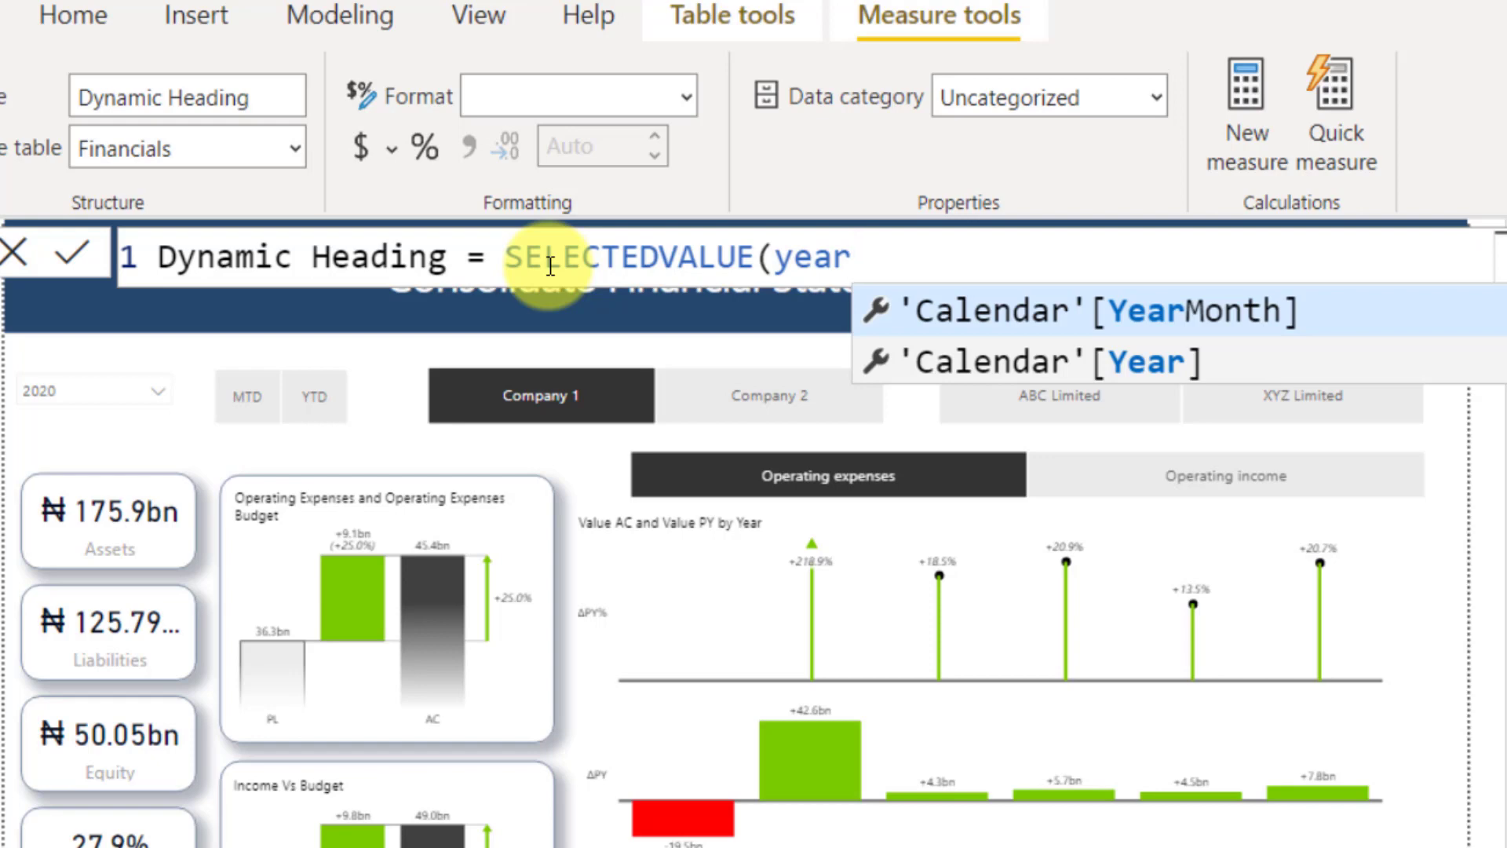
key("Down")
key("Tab")
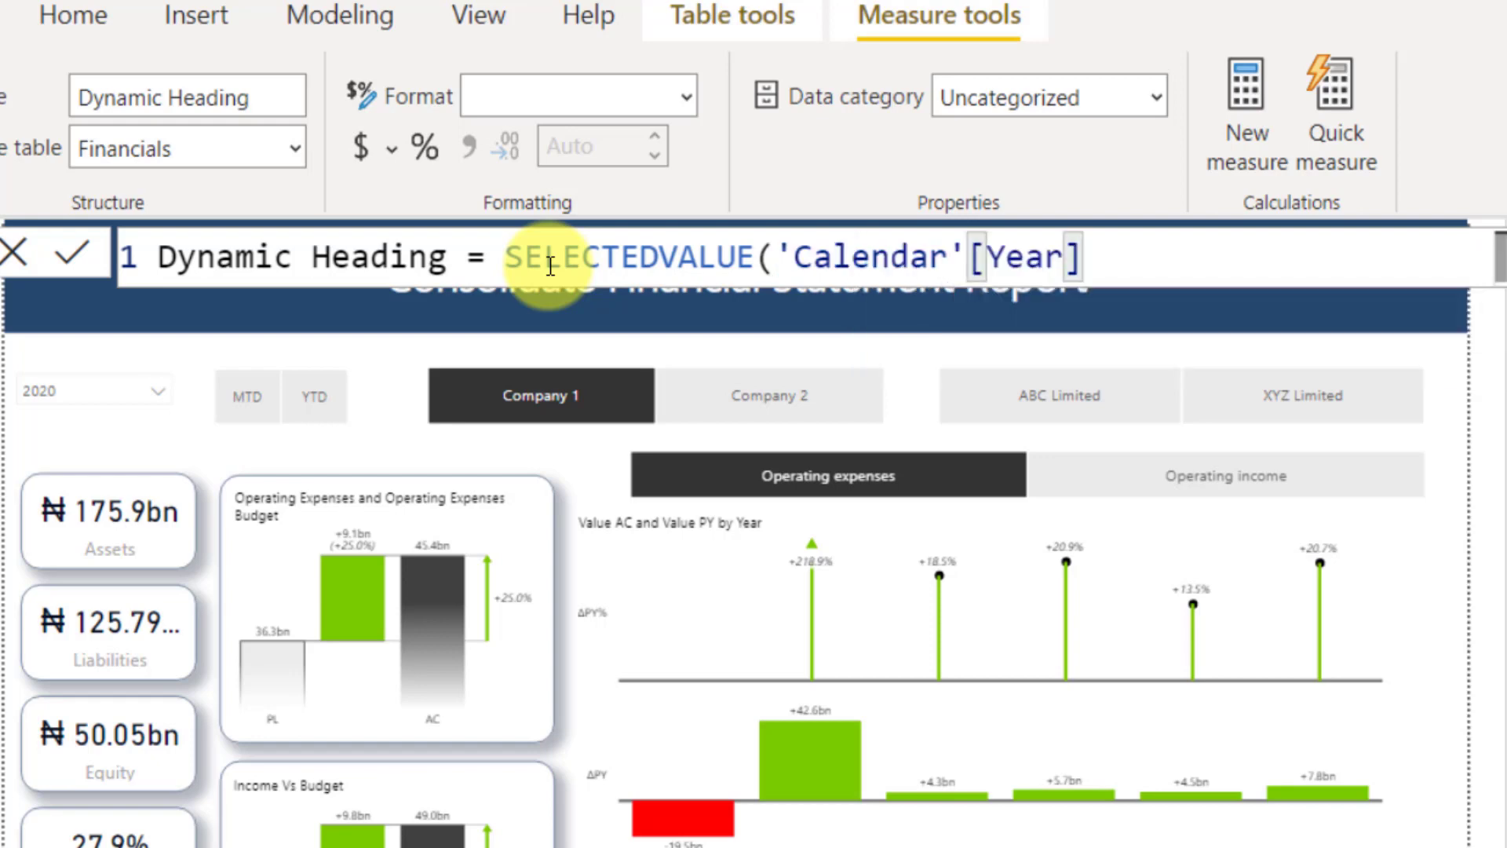
type(")")
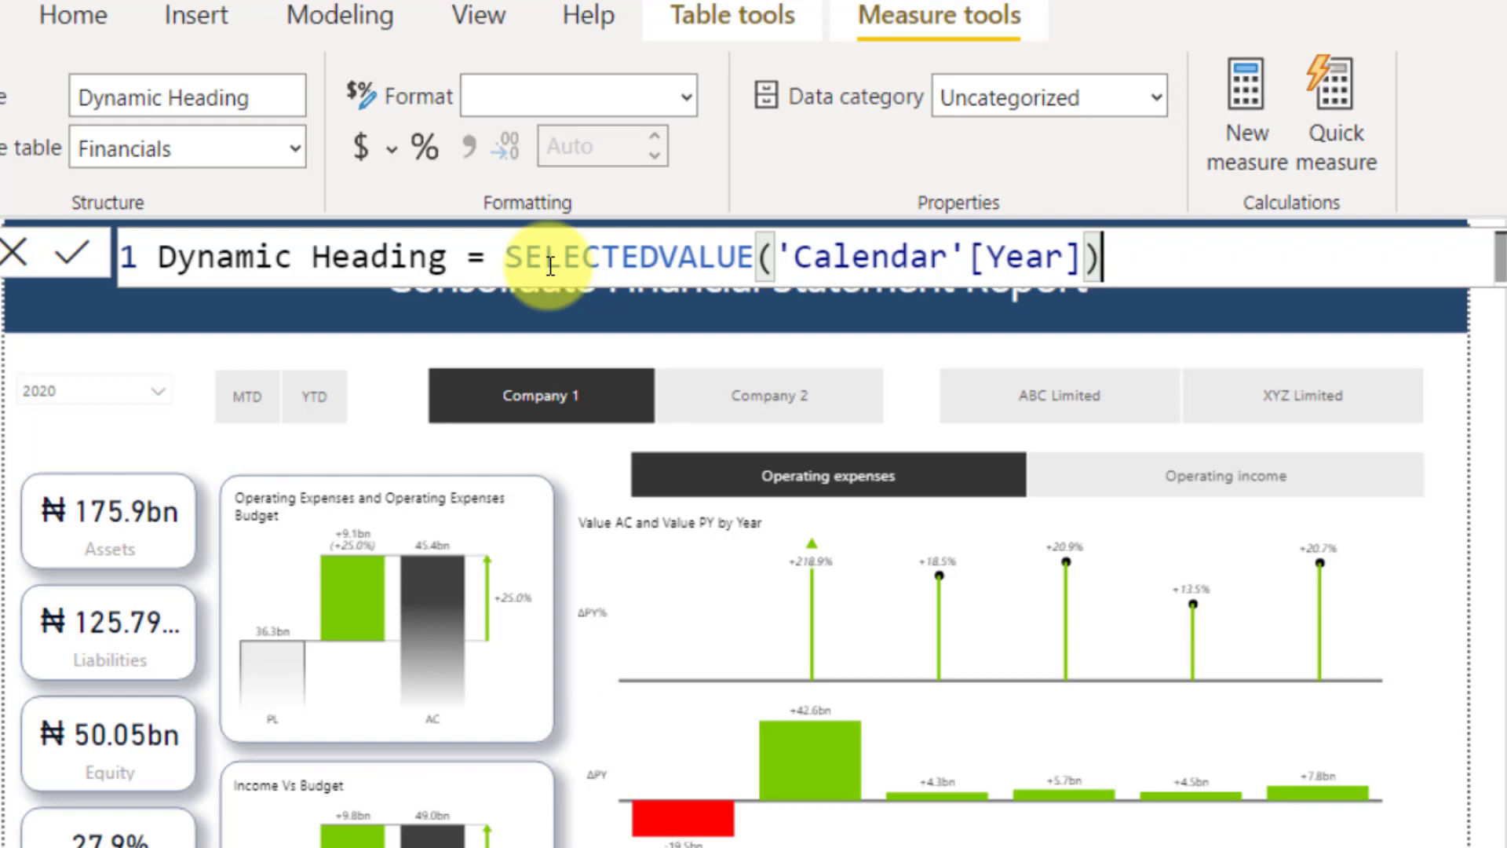
Append the text separator &" | " after the year expression in the Dynamic Heading formula.
type("&")
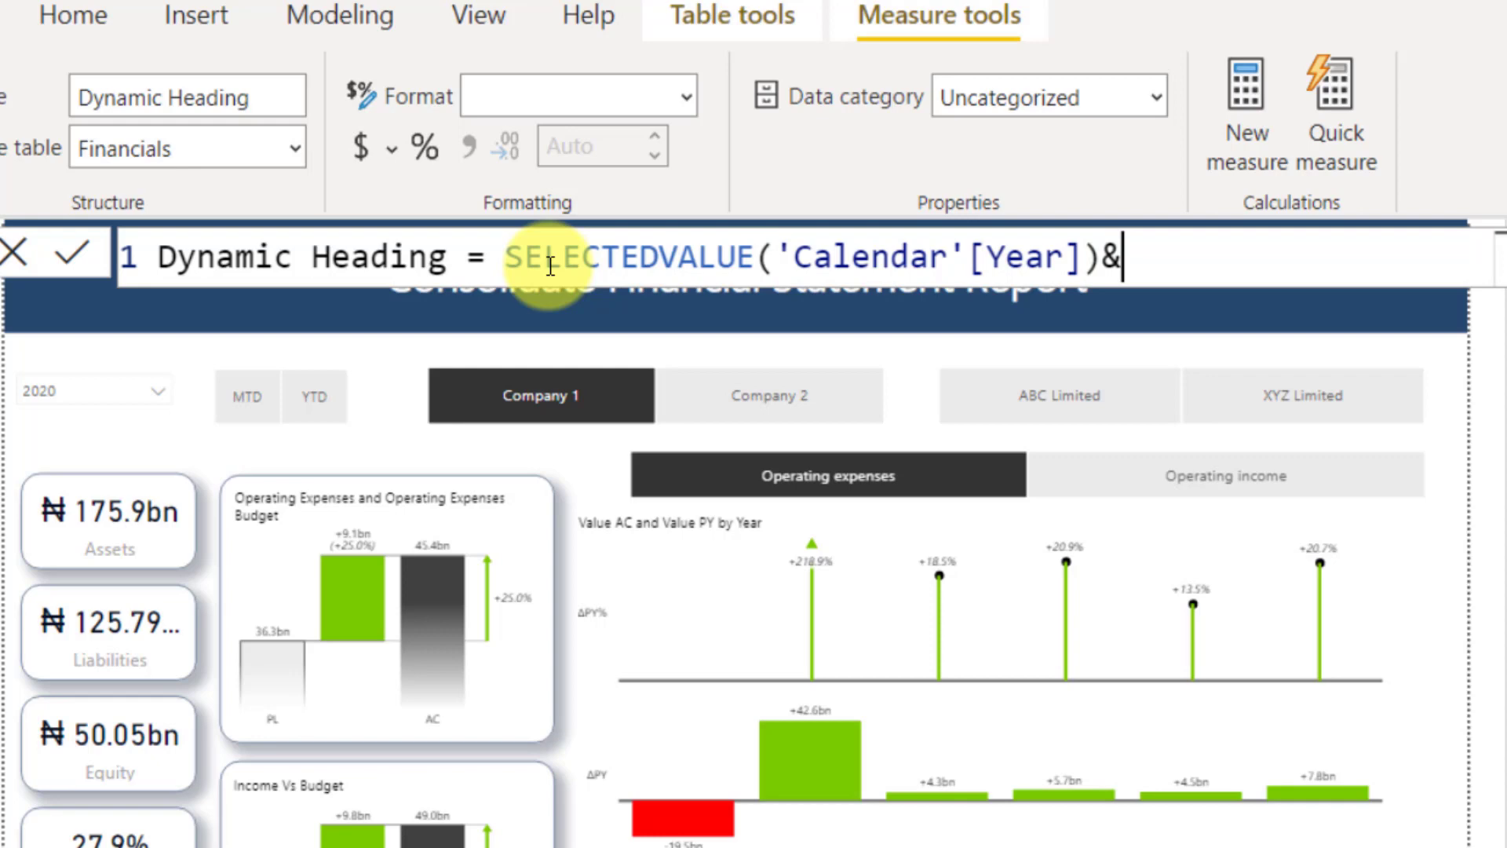
type("\"")
type("\\")
key("BackSpace")
type("| \"")
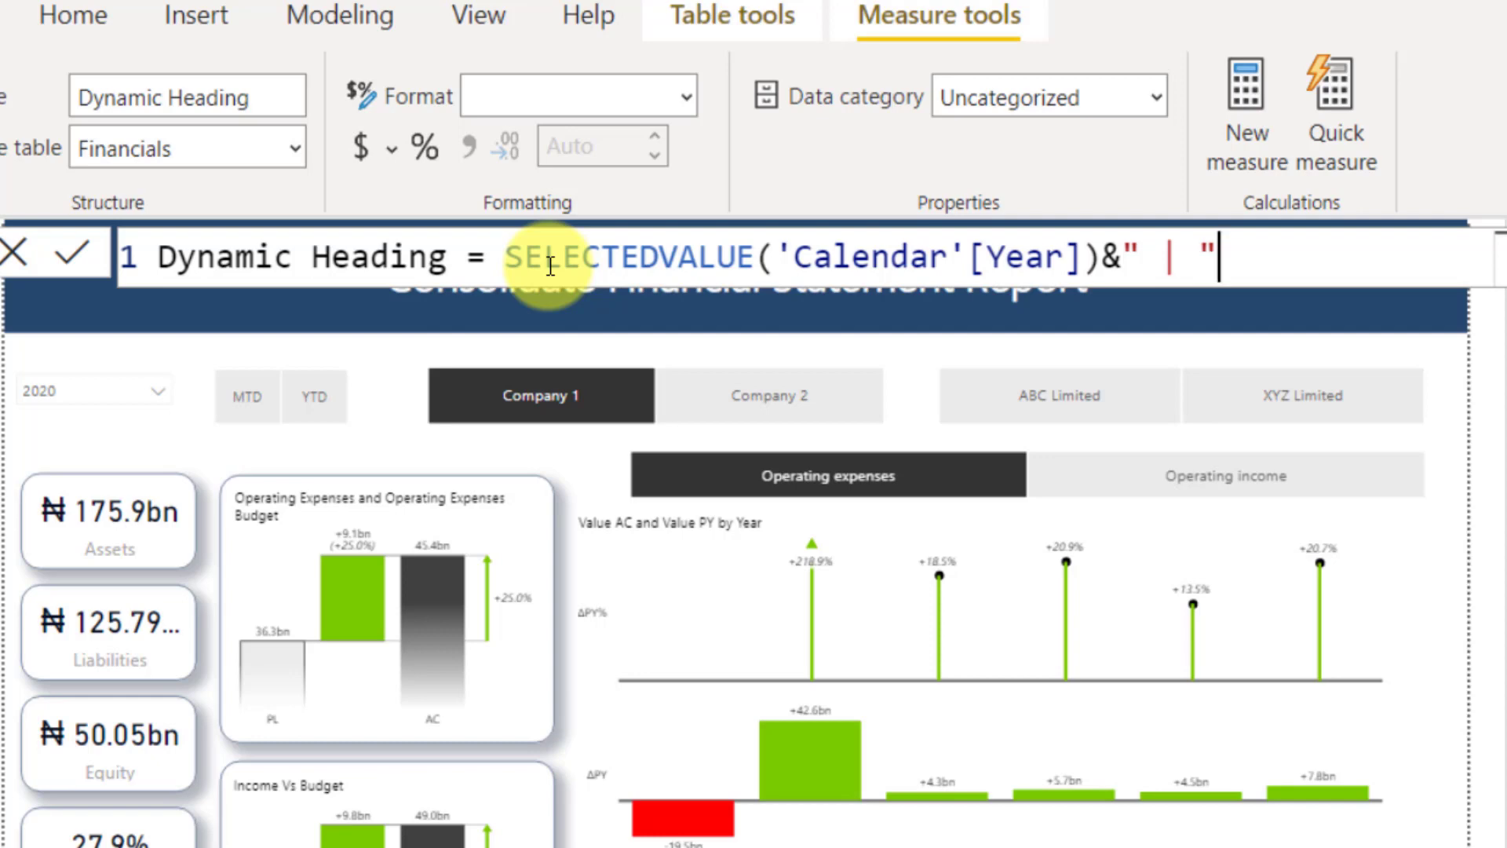
Append &SELECTEDVALUE(Company[Company]) after the separator in the Dynamic Heading formula.
type("&")
type("select")
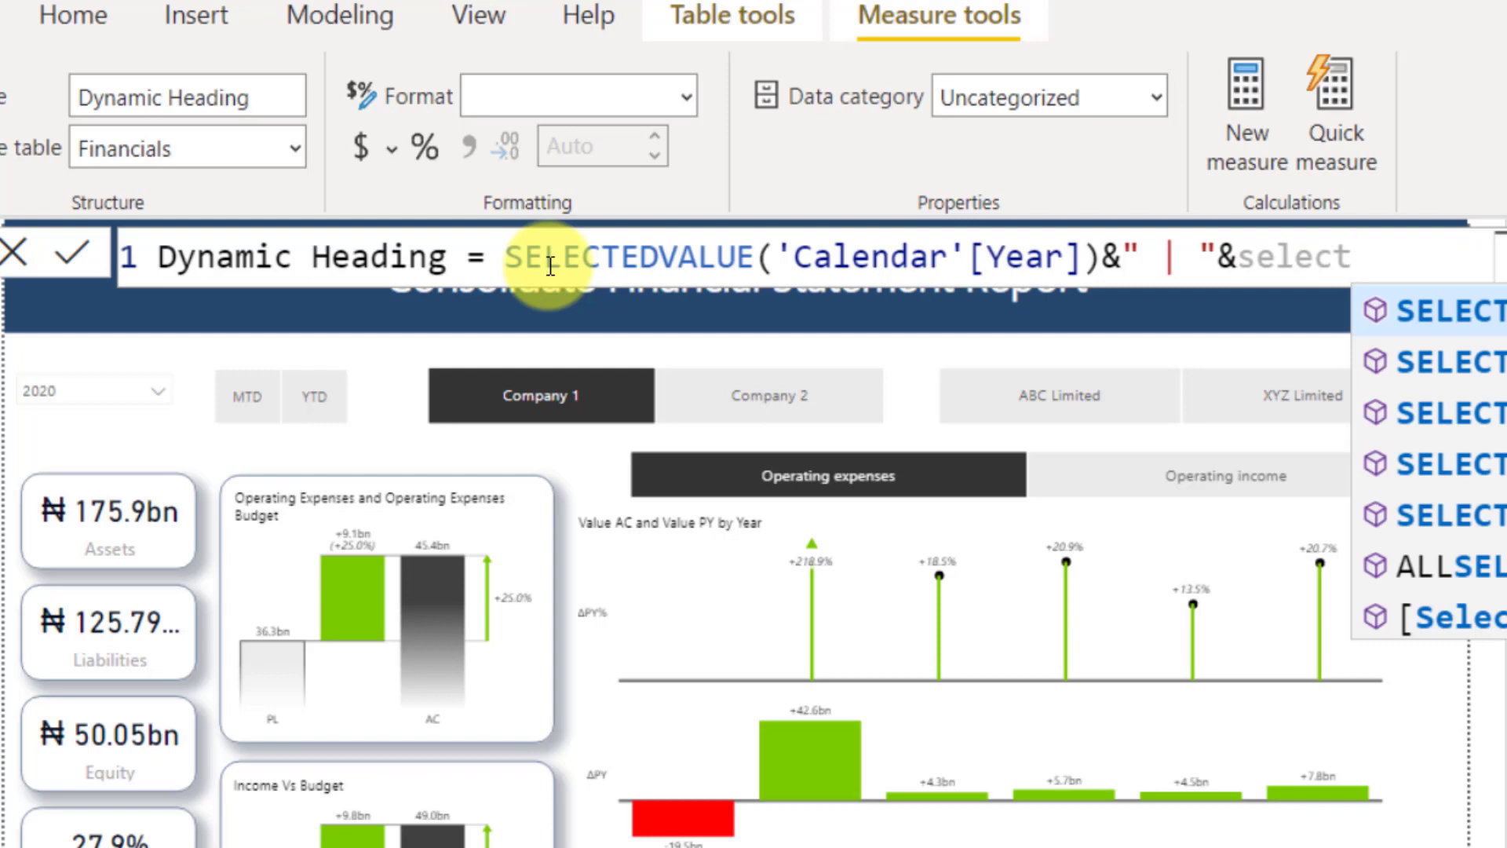
key("Down")
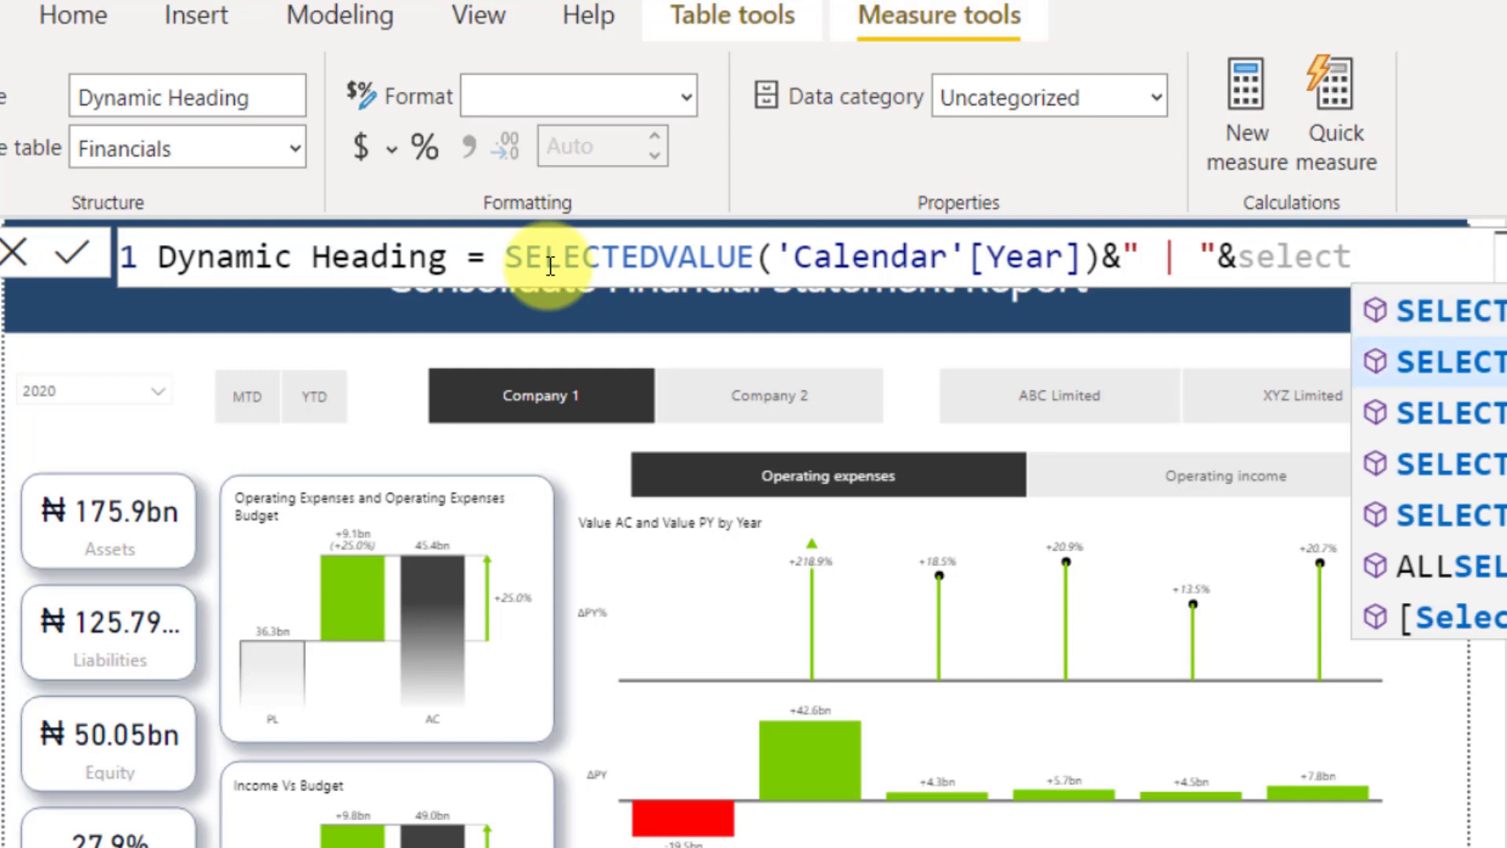
key("Tab")
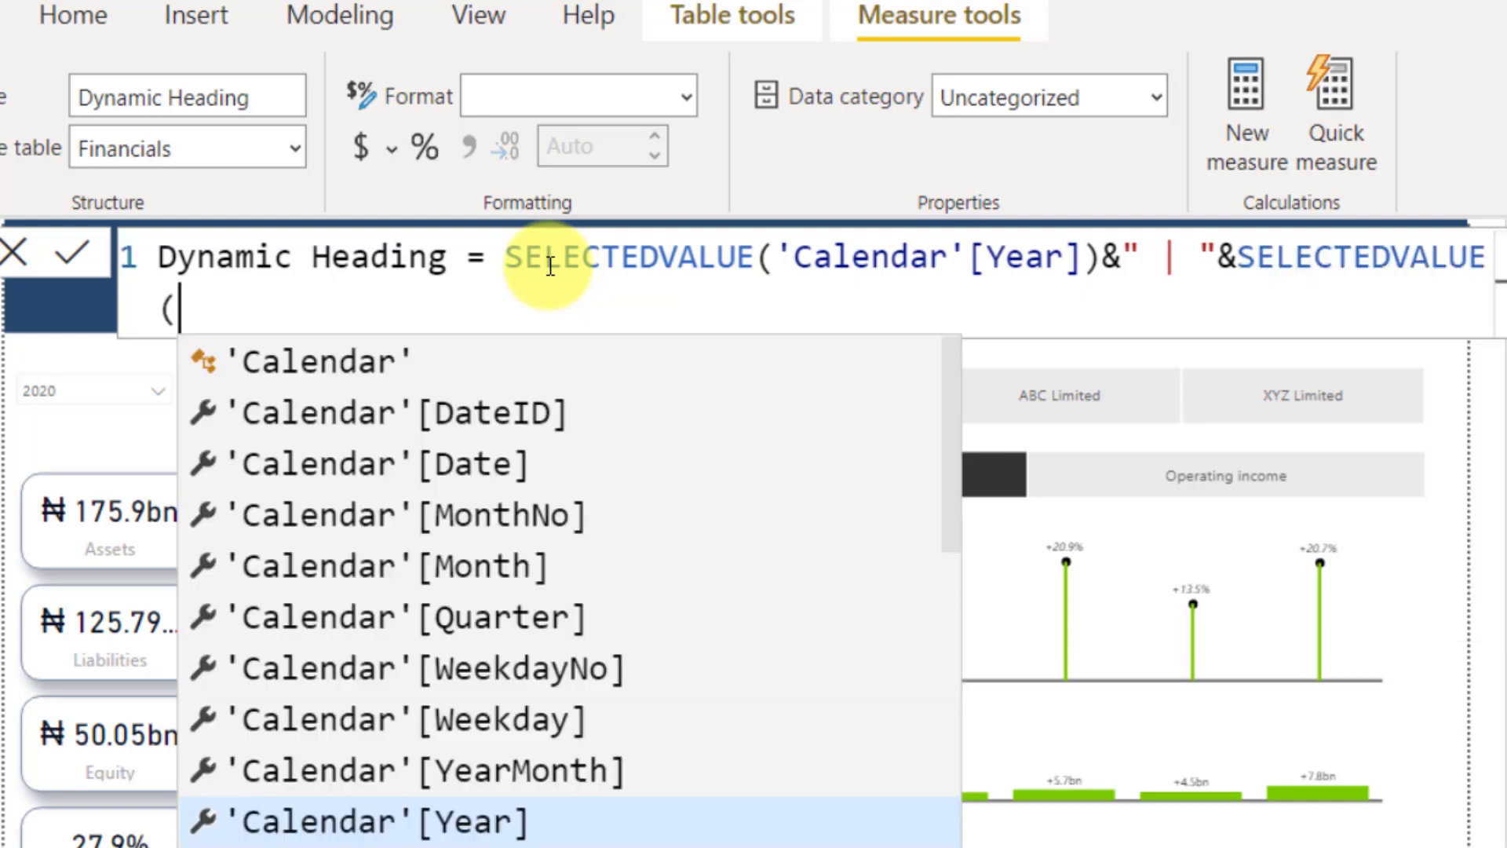
type("compa")
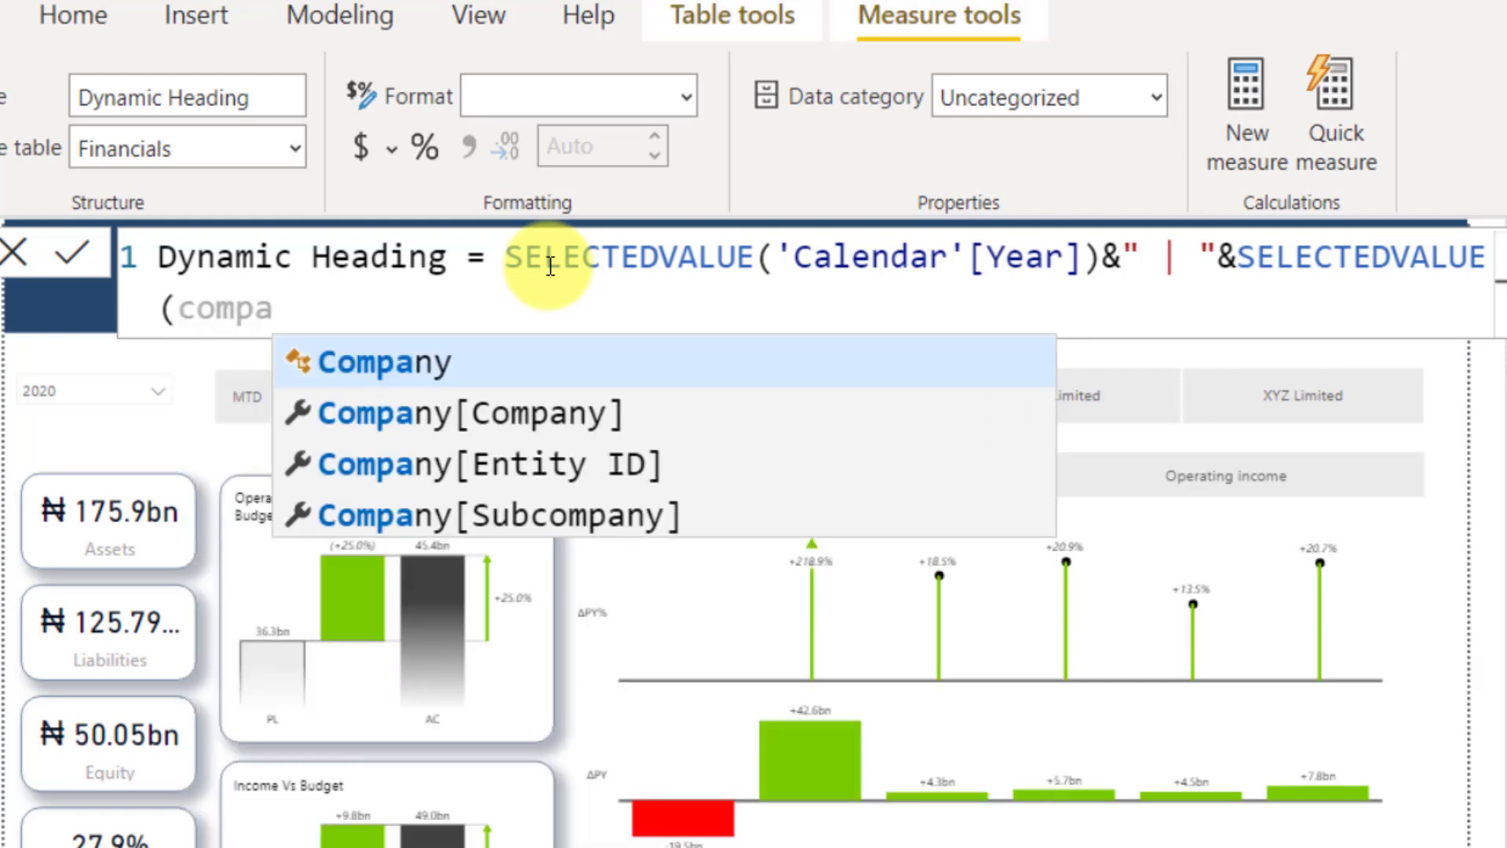
key("Down")
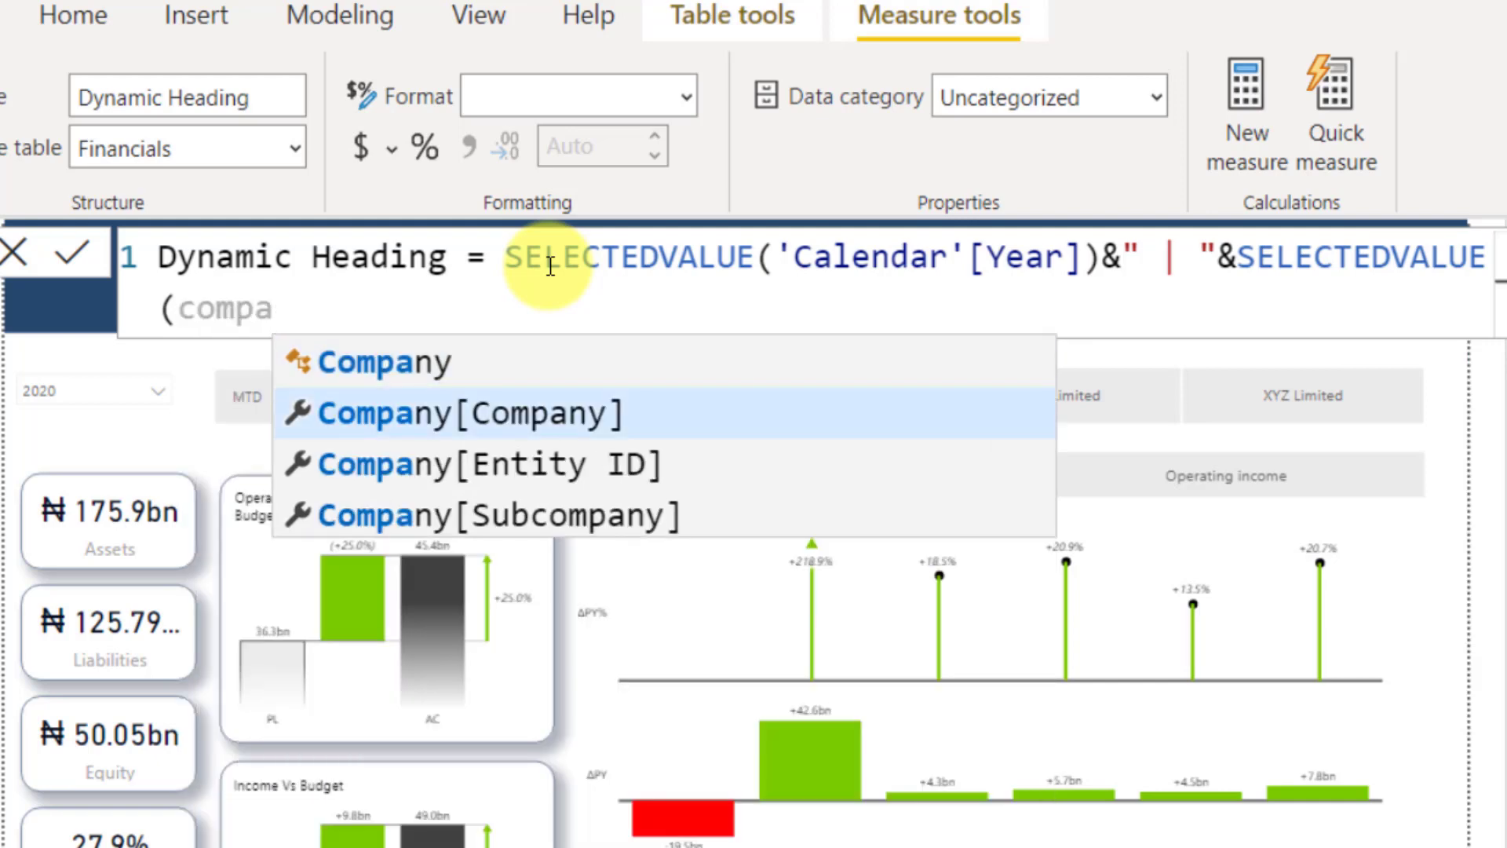
key("Tab")
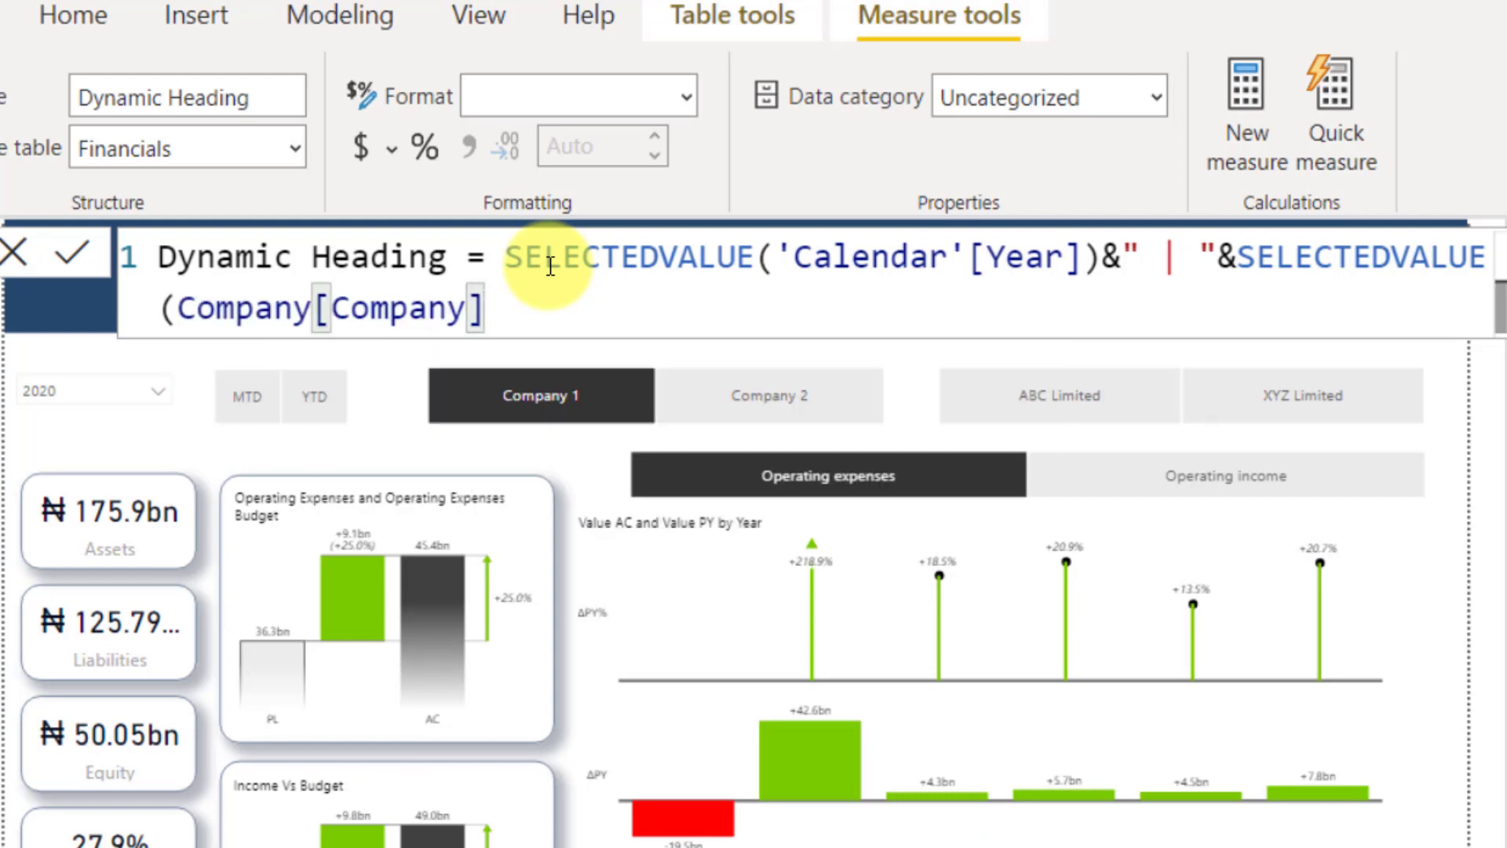
type(")")
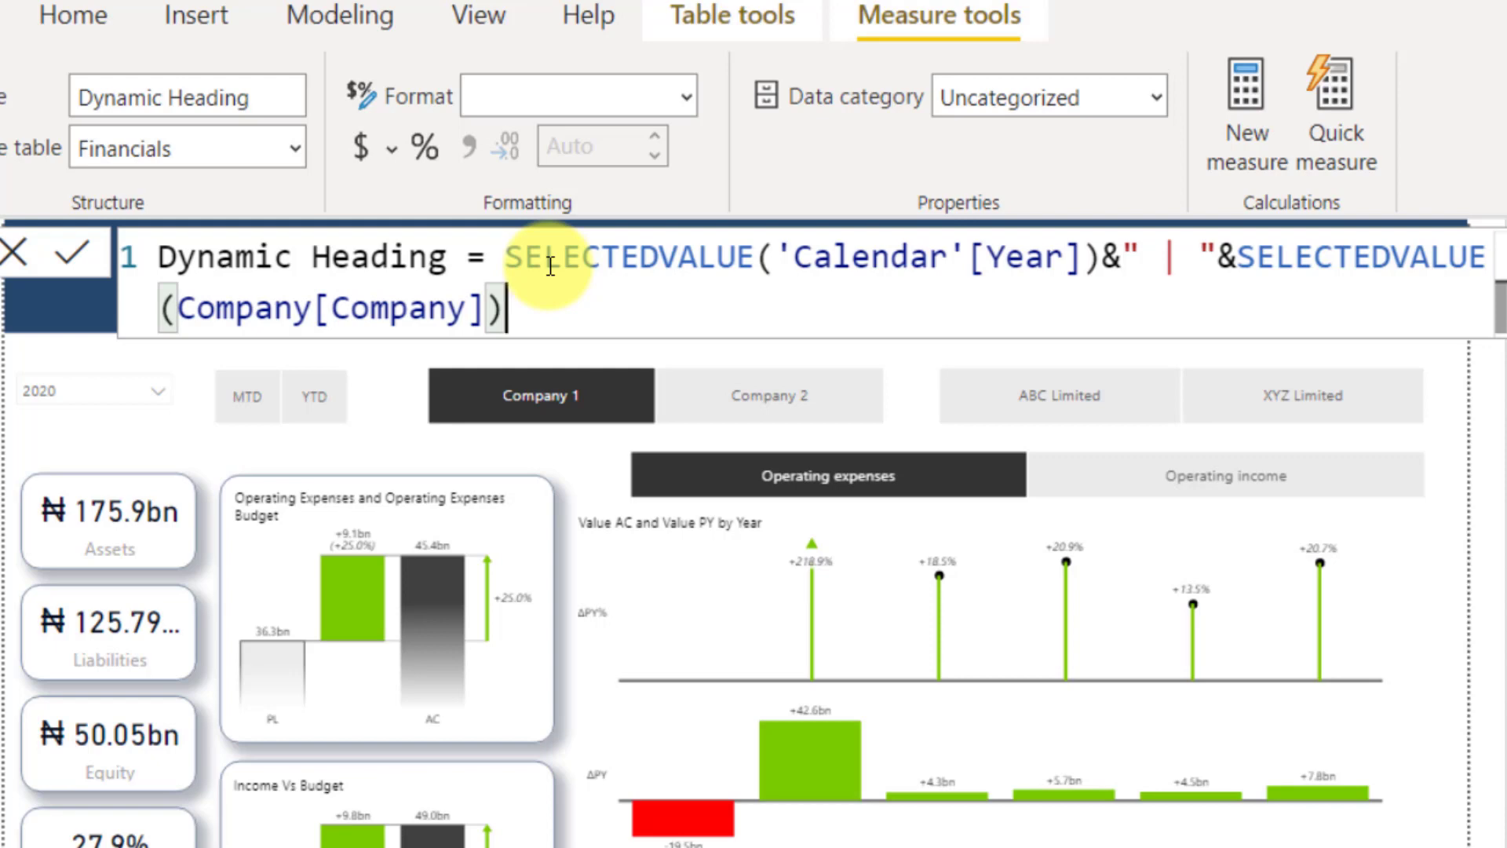
Append &" | "&SELECTEDVALUE(Company[Subcompany]) to the Dynamic Heading formula and commit the measure.
type("&")
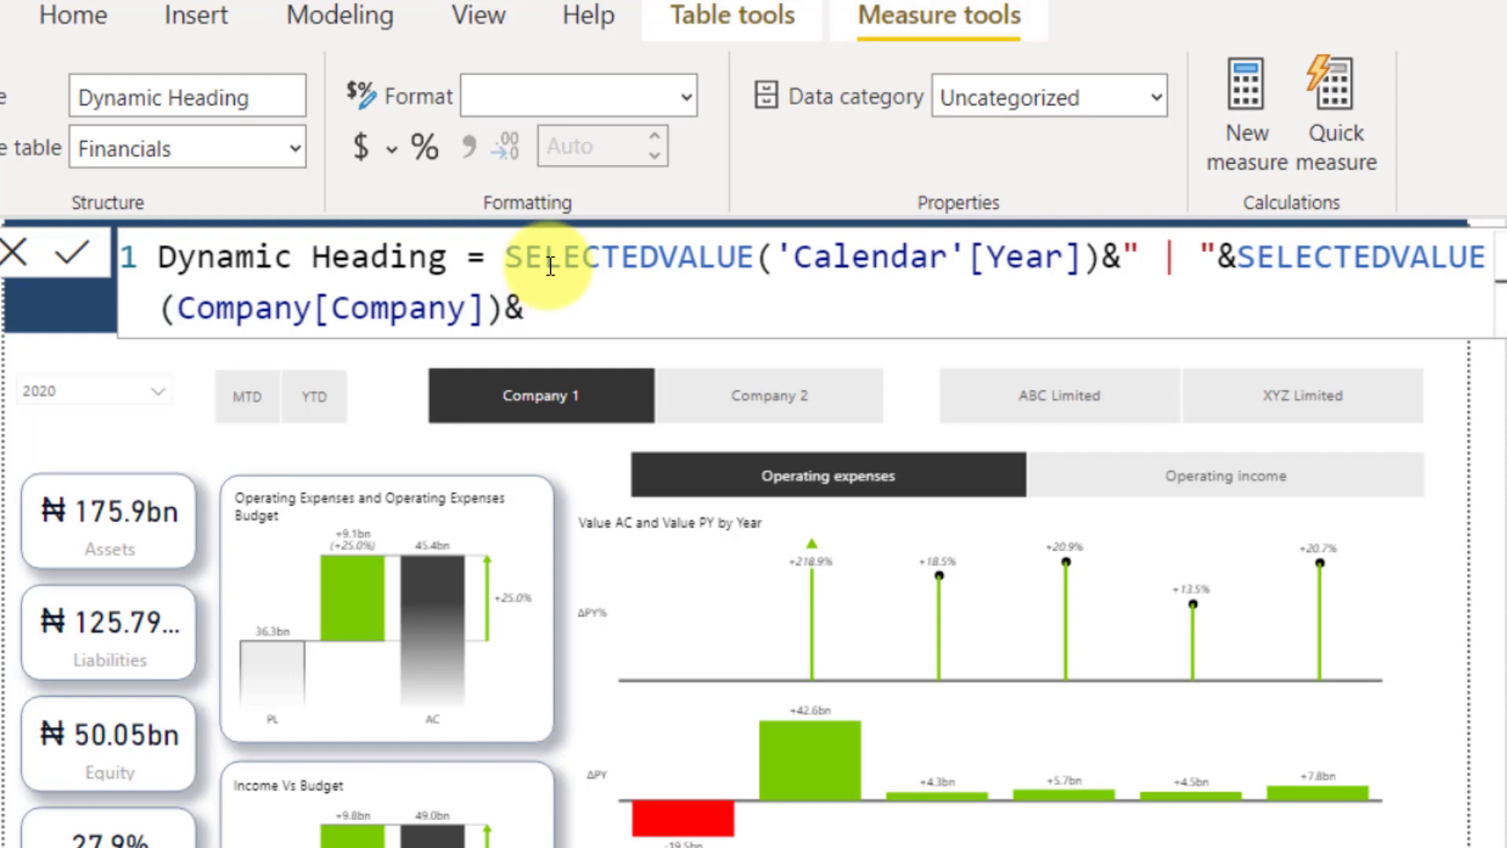
type("\" | \"&se")
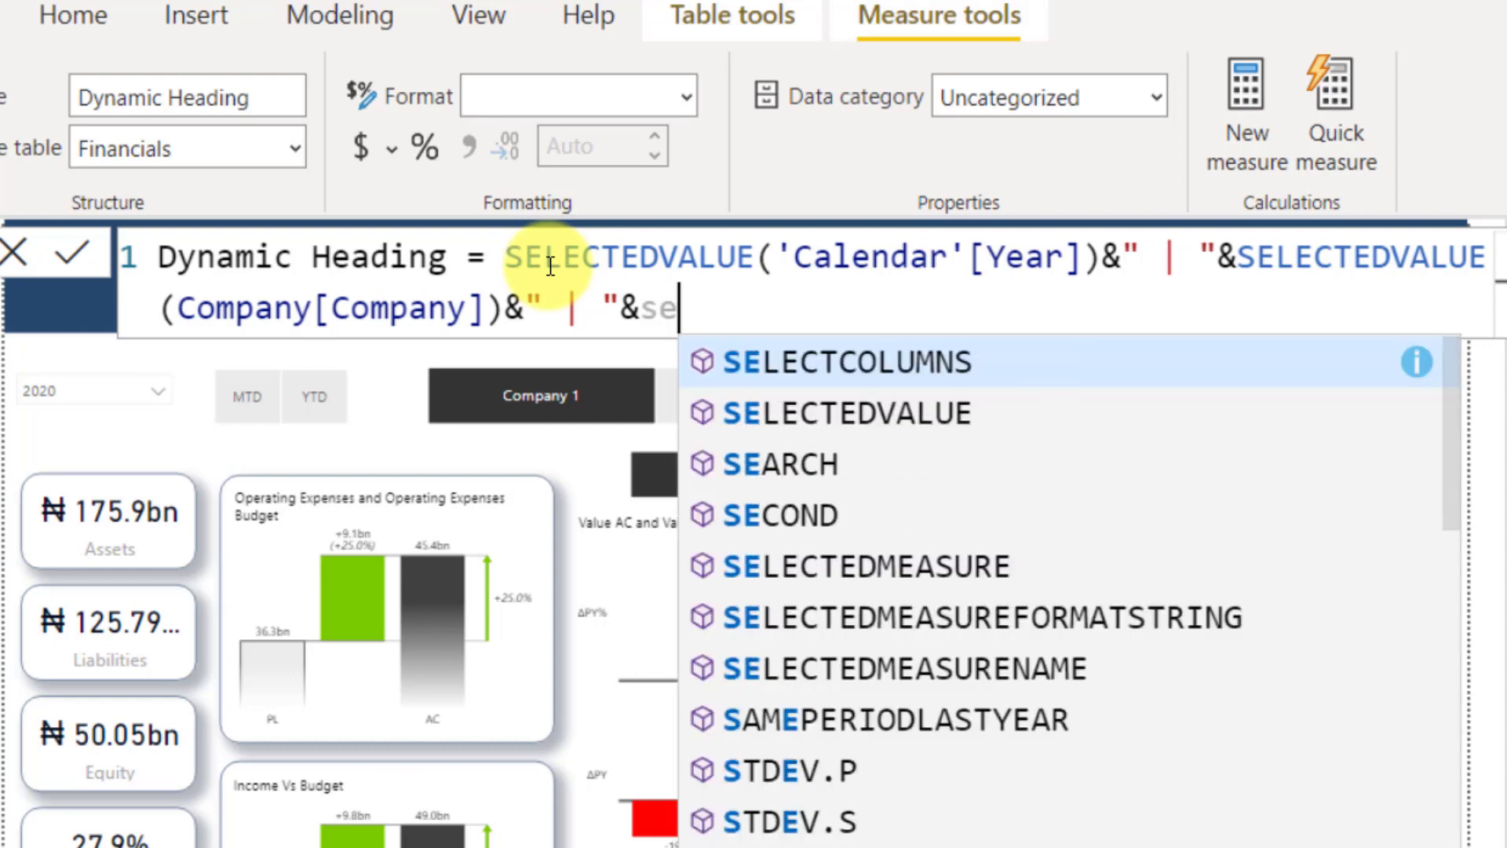
key("Down")
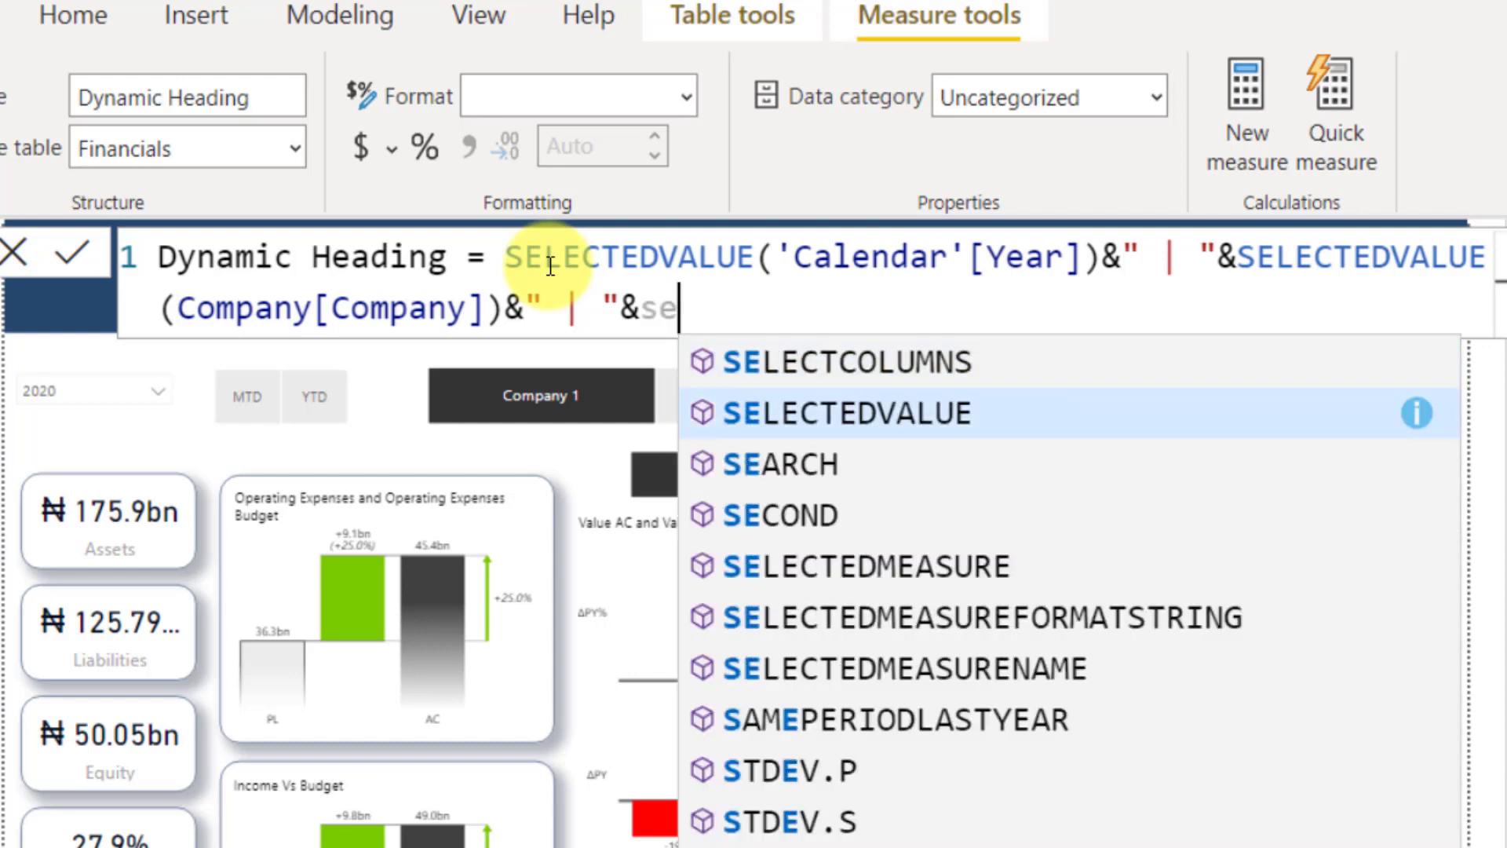
key("Tab")
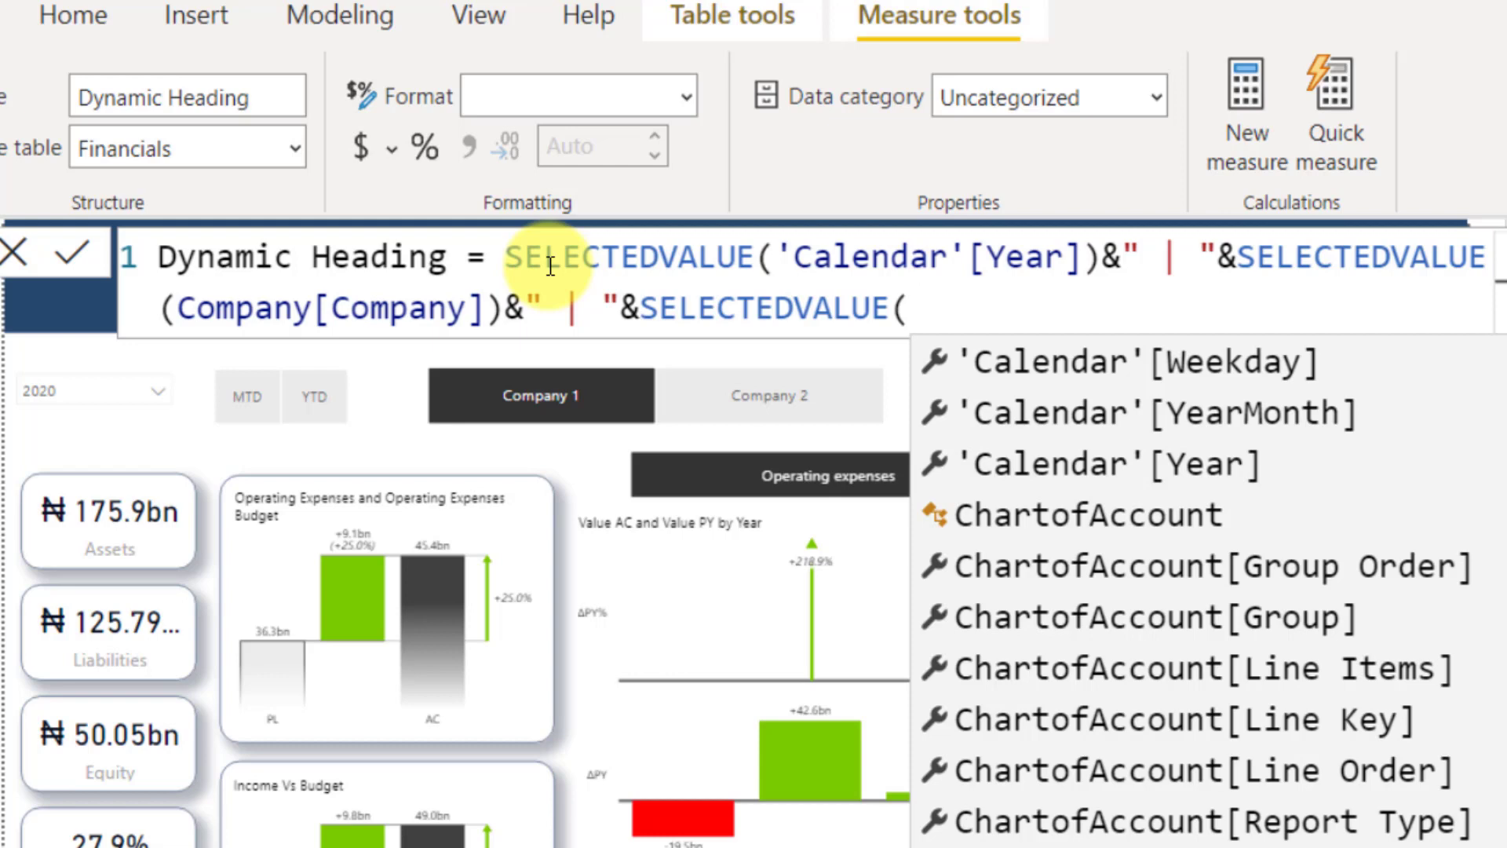
type("sub")
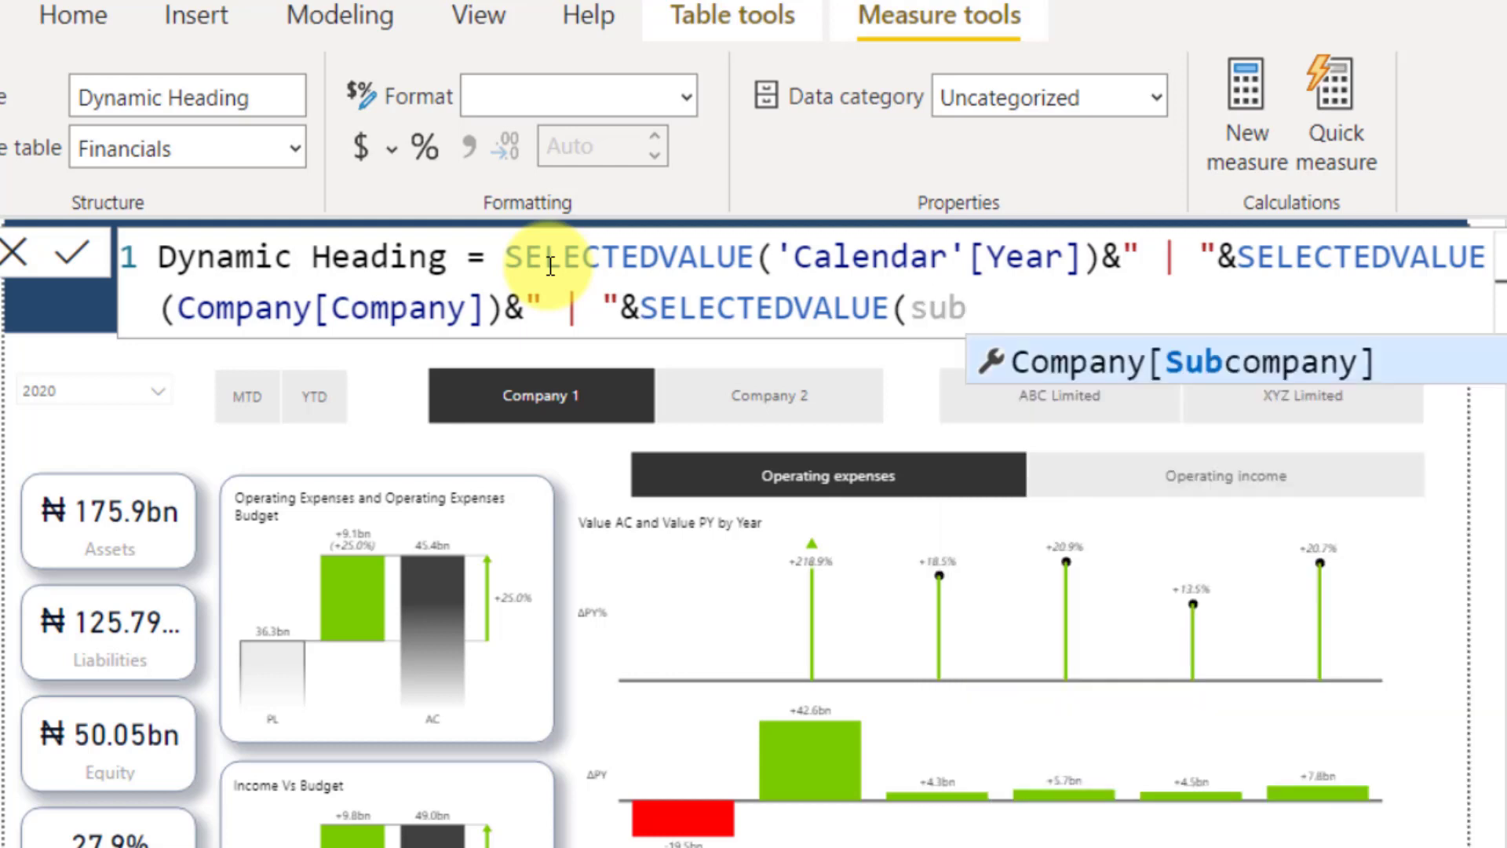
key("Tab")
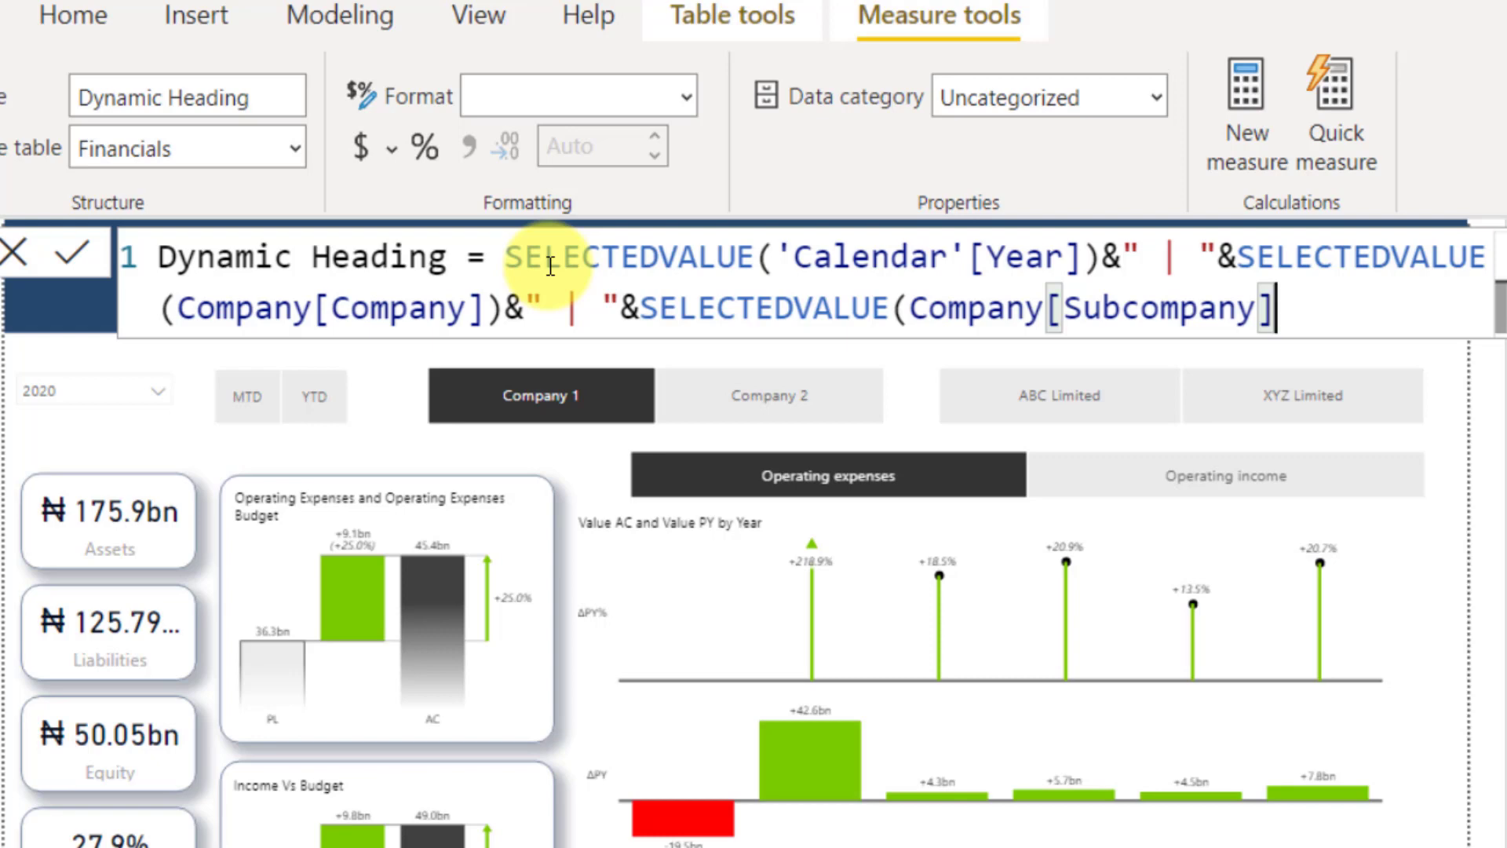
type(")")
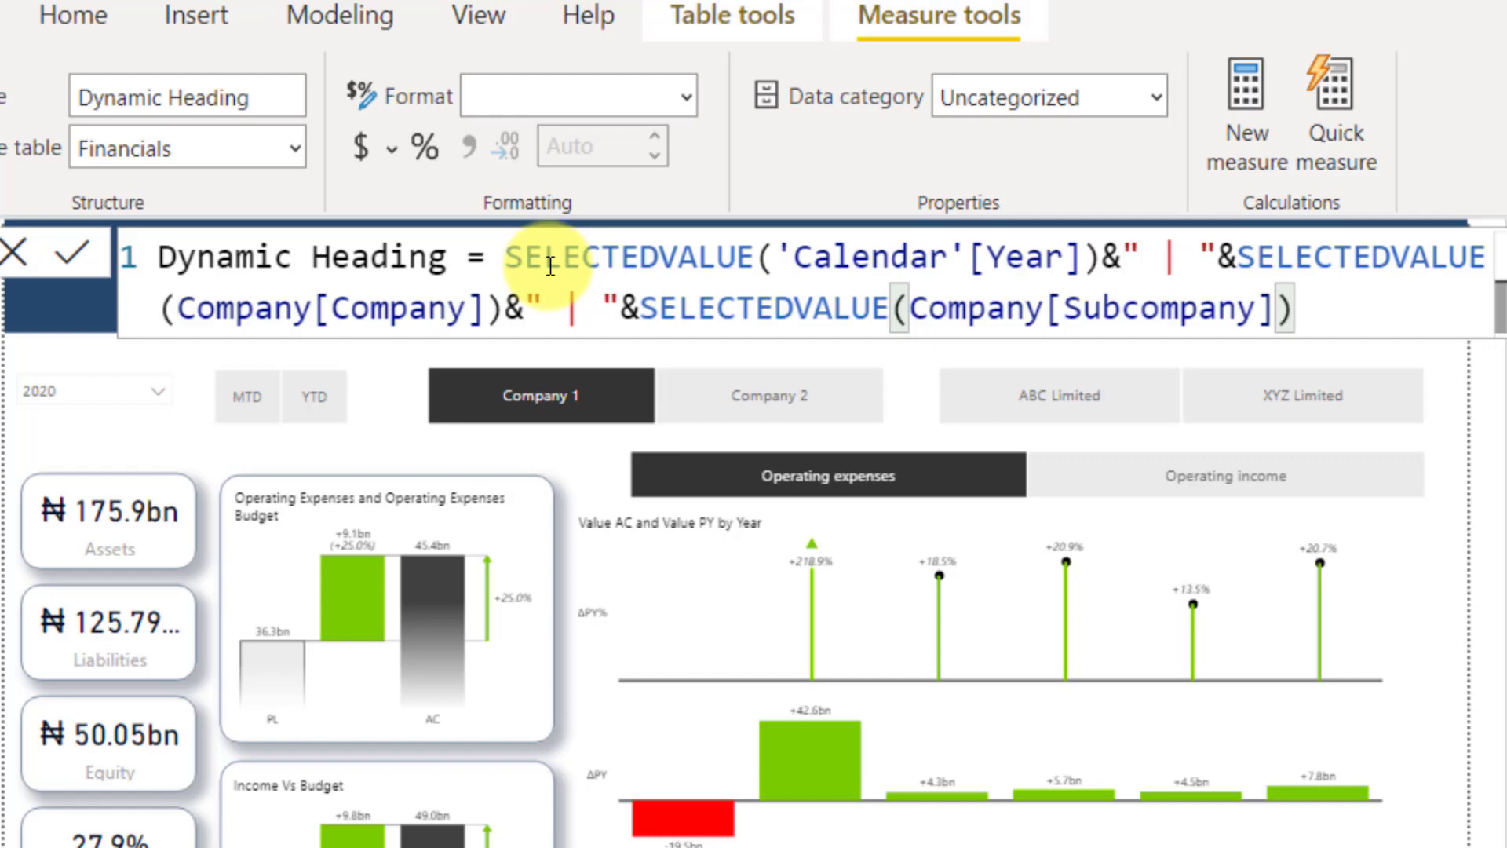
key("Return")
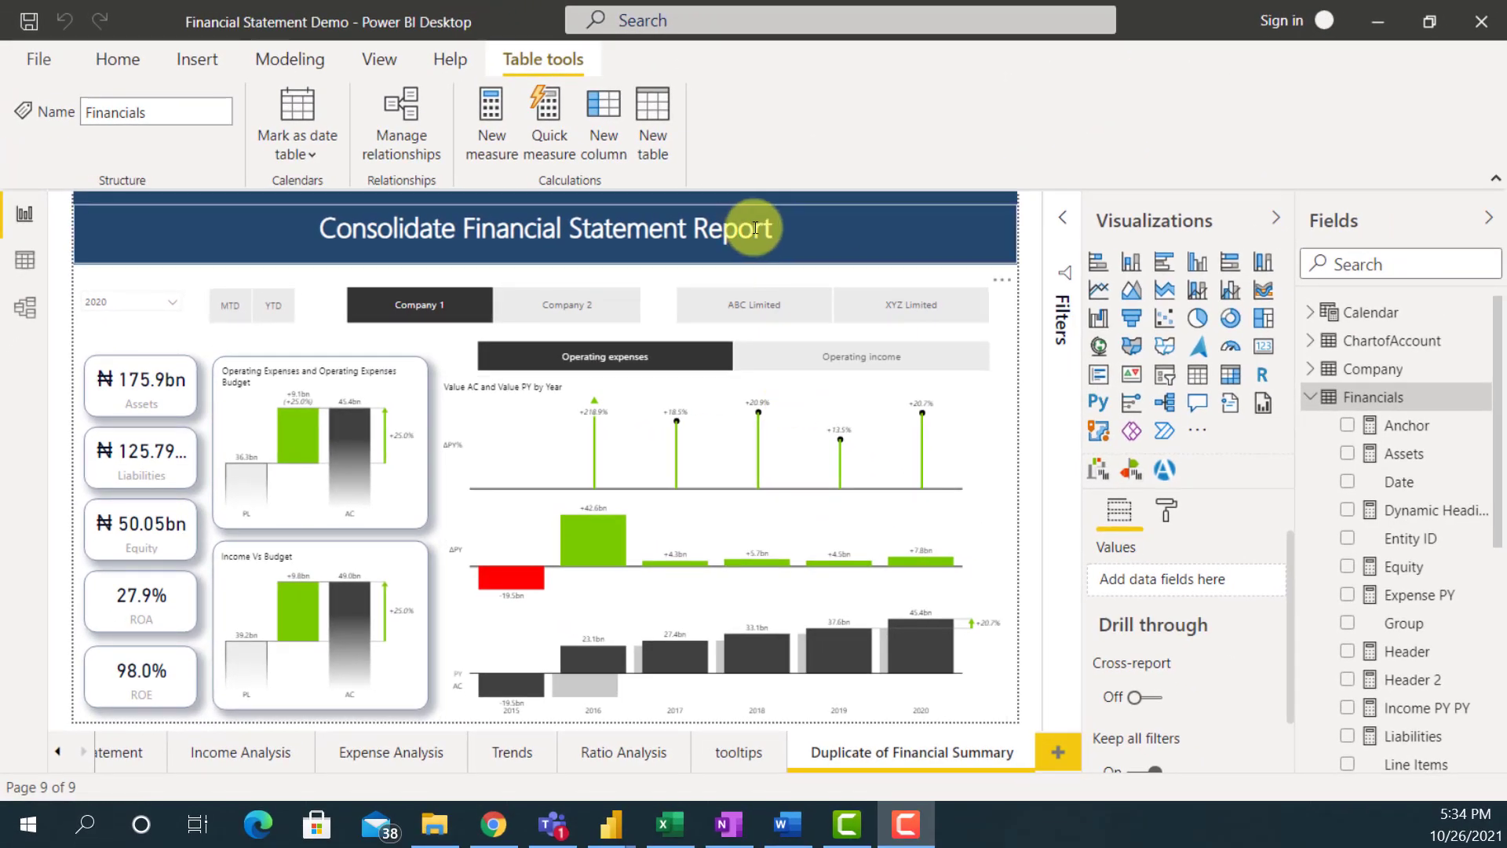
Delete the static "Consolidate Financial Statement Report" text box from the blue header banner.
left_click(783, 212)
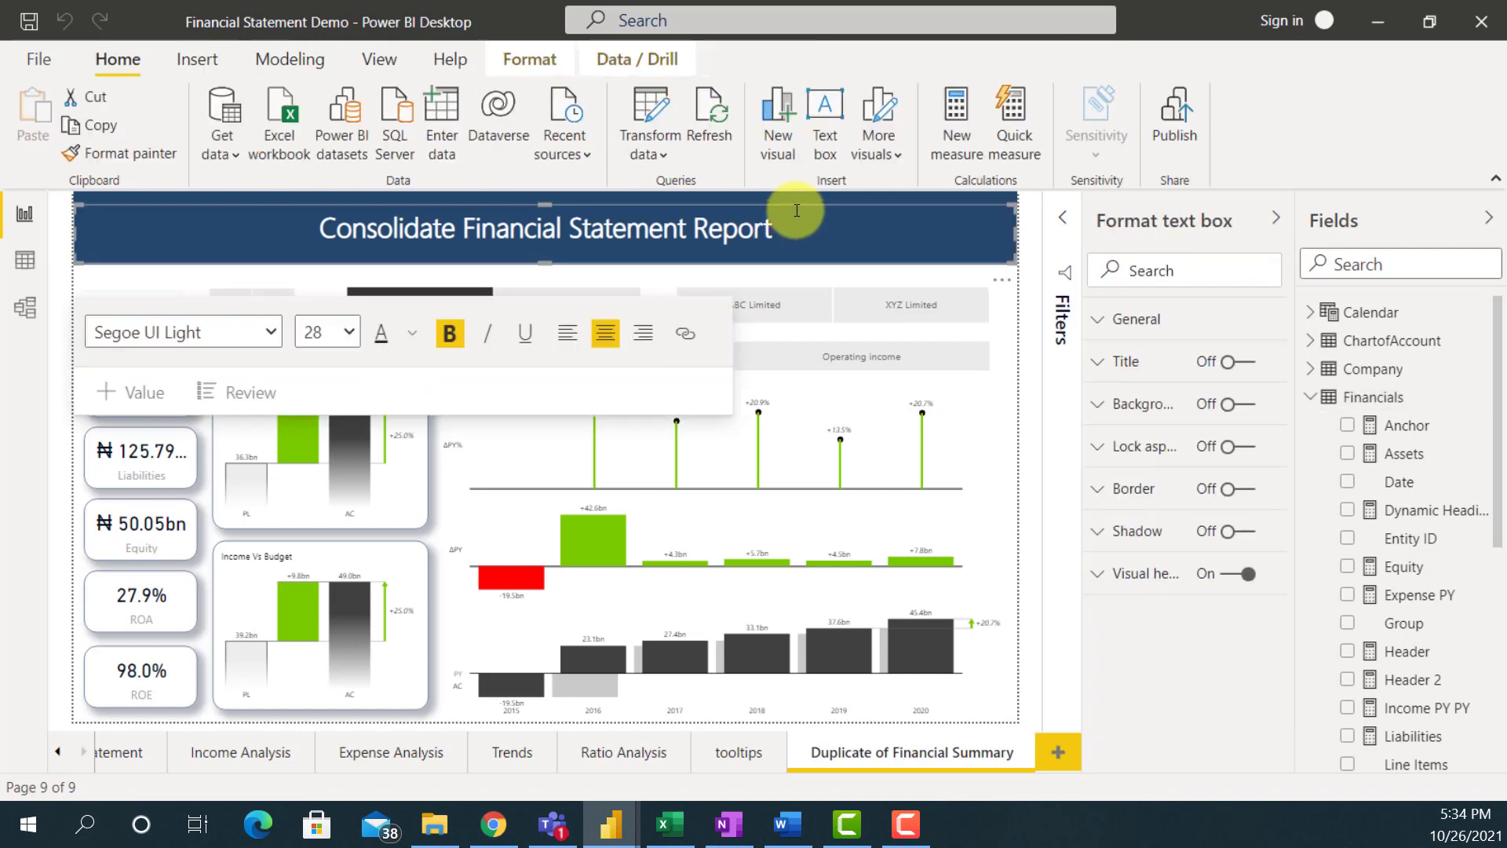
left_click(797, 204)
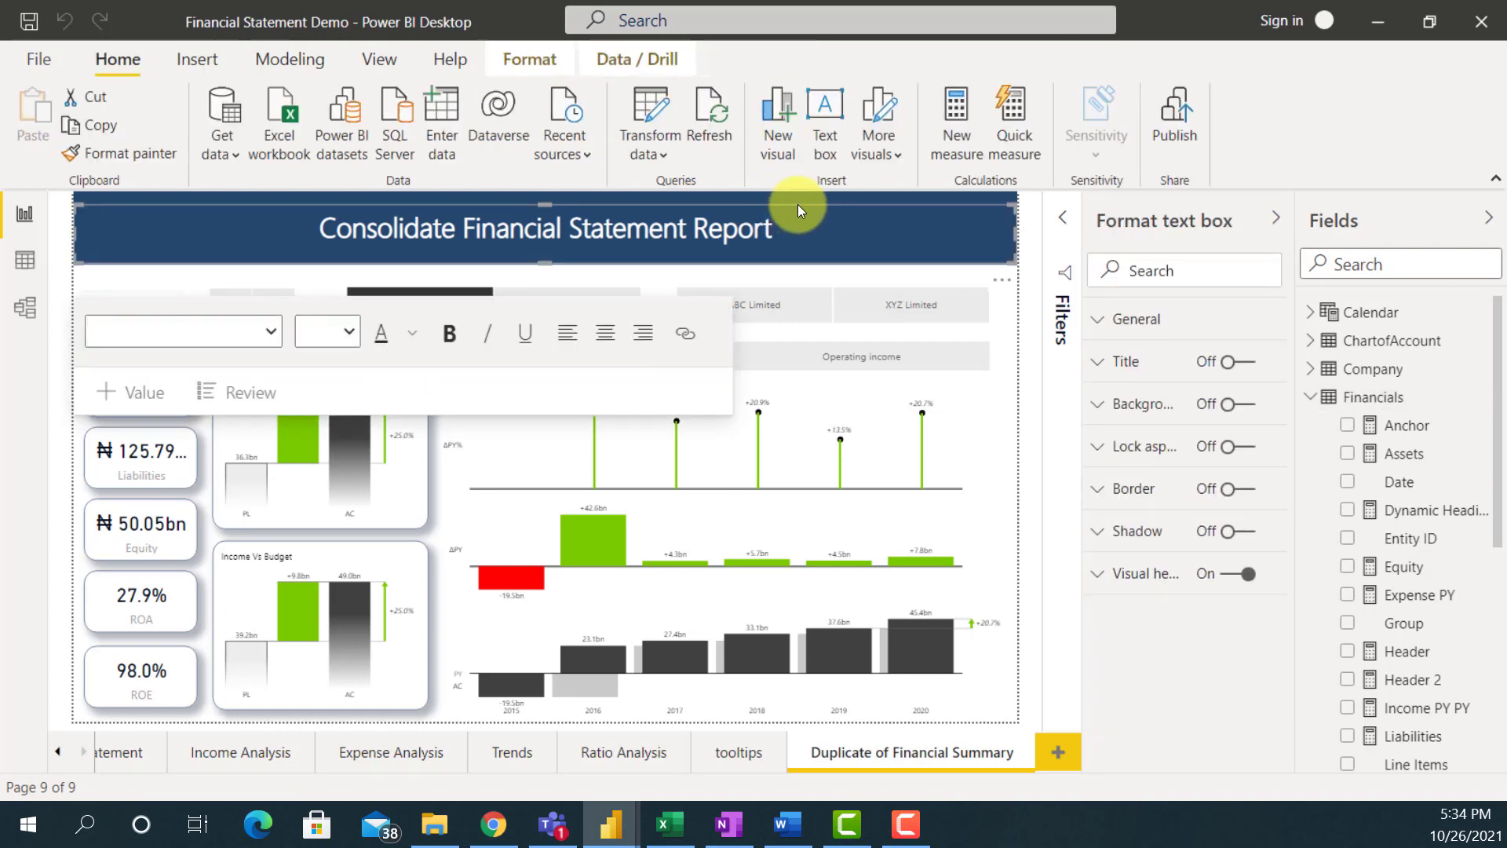
key("Escape")
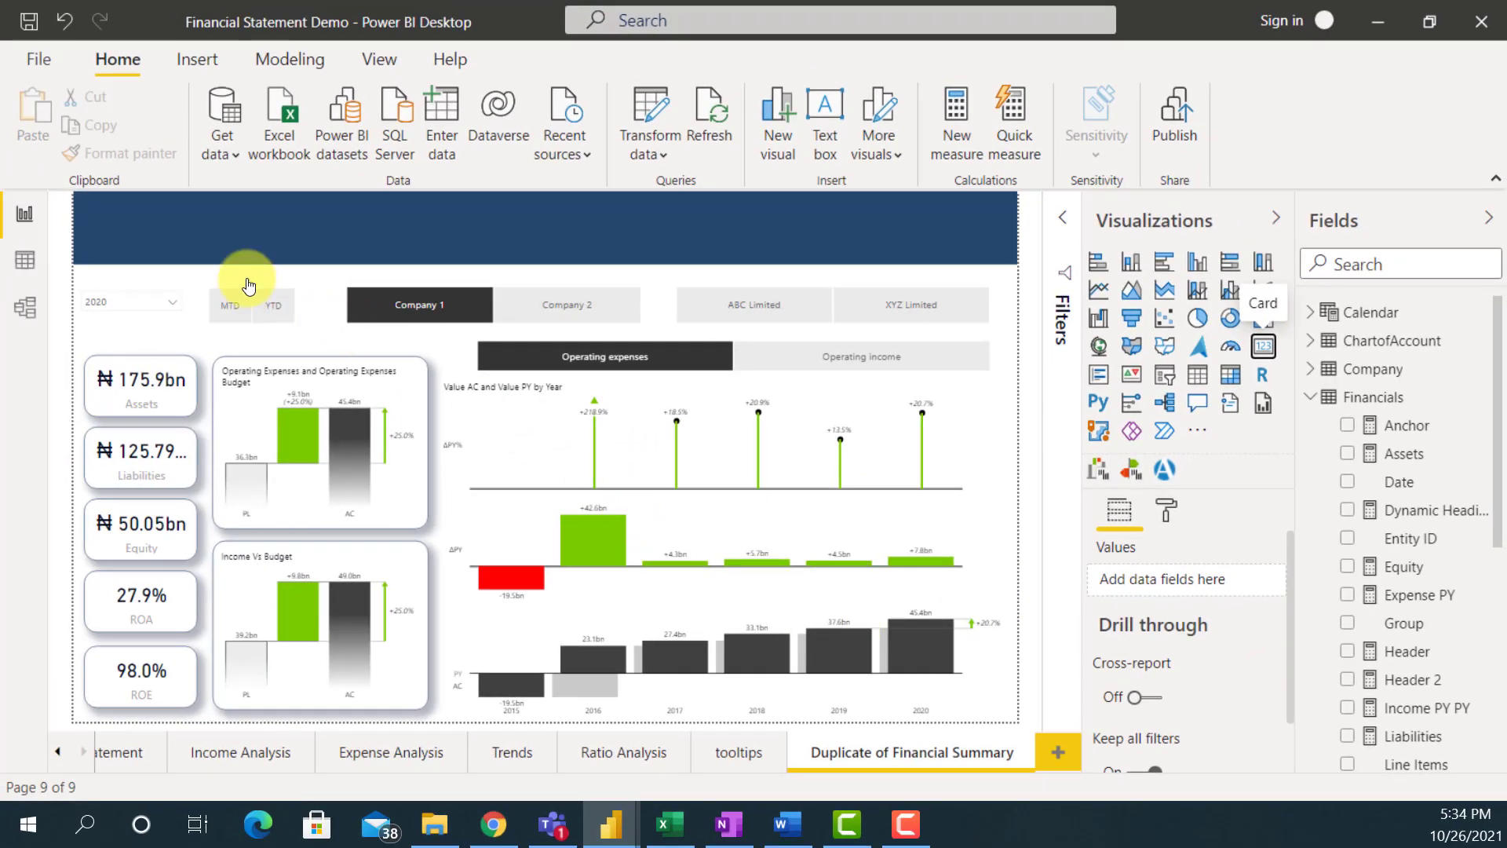
Add a card visual showing the Dynamic Heading measure and stretch it across the blue header banner.
left_click_drag(248, 285, 250, 287)
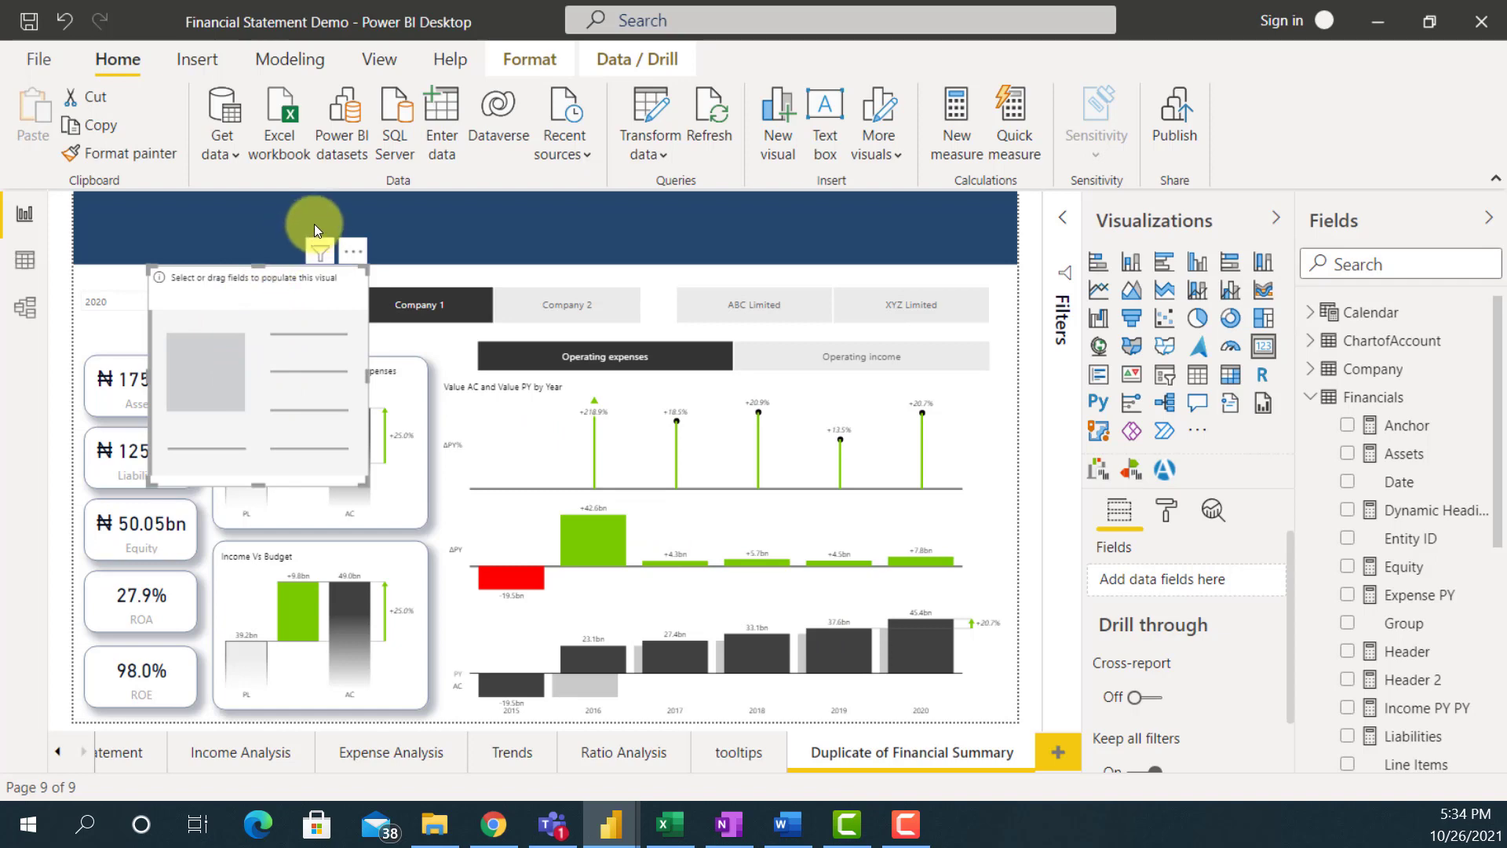
left_click_drag(313, 224, 384, 198)
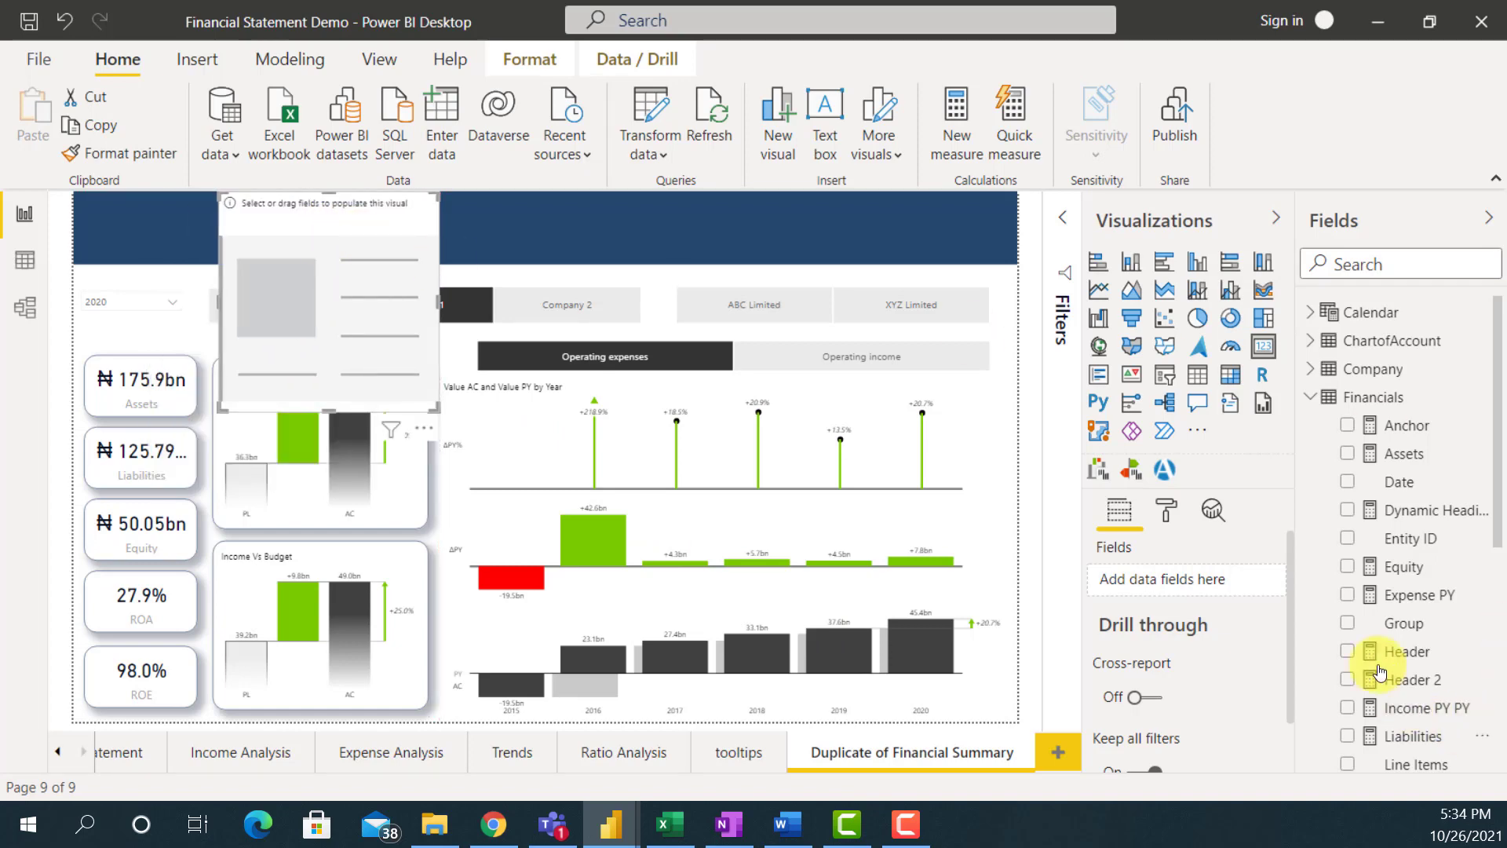
left_click(1349, 510)
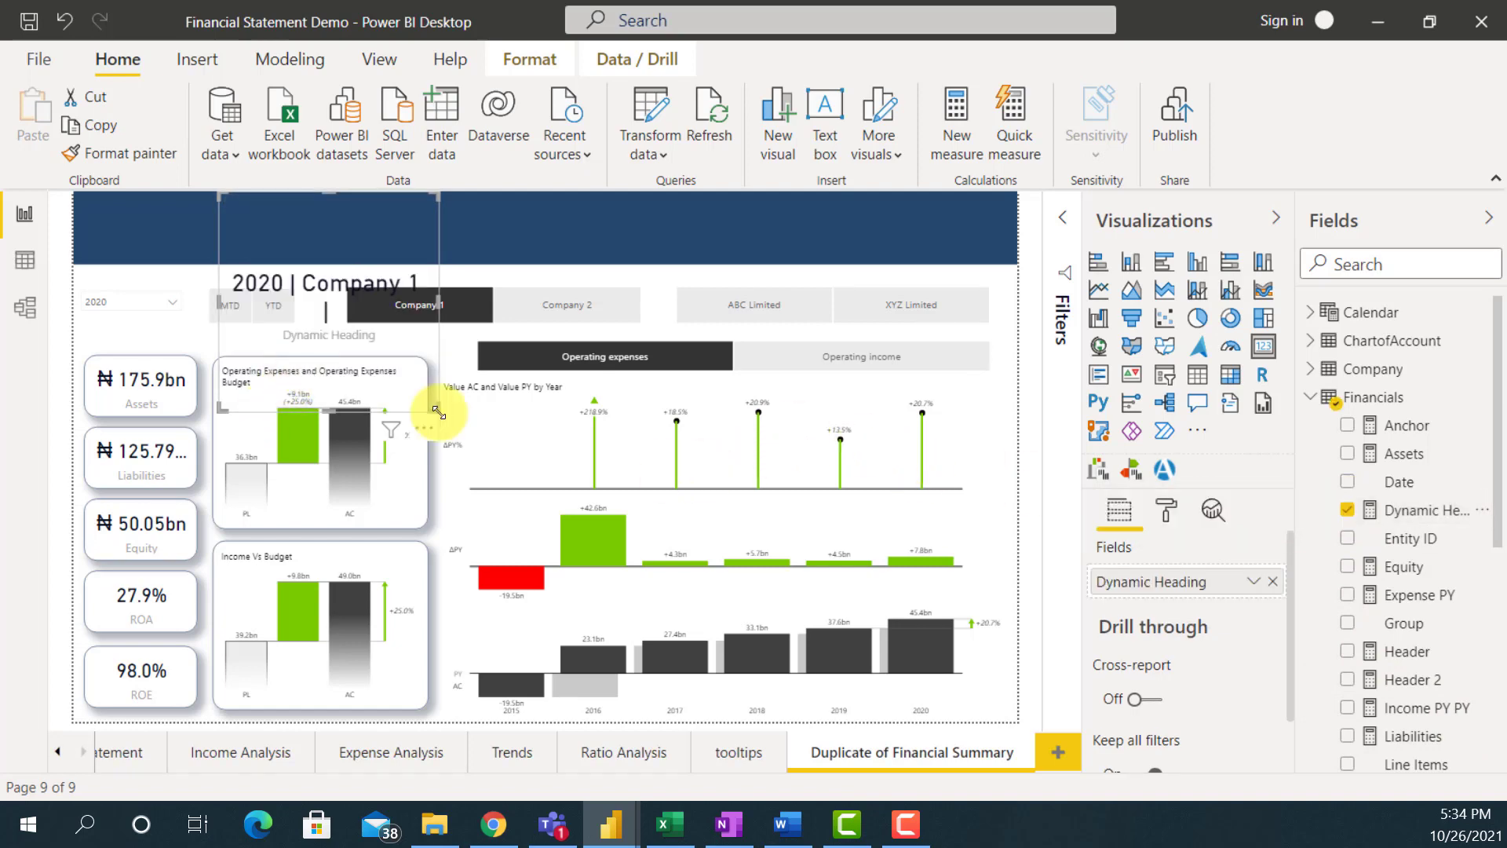
left_click_drag(455, 363, 905, 274)
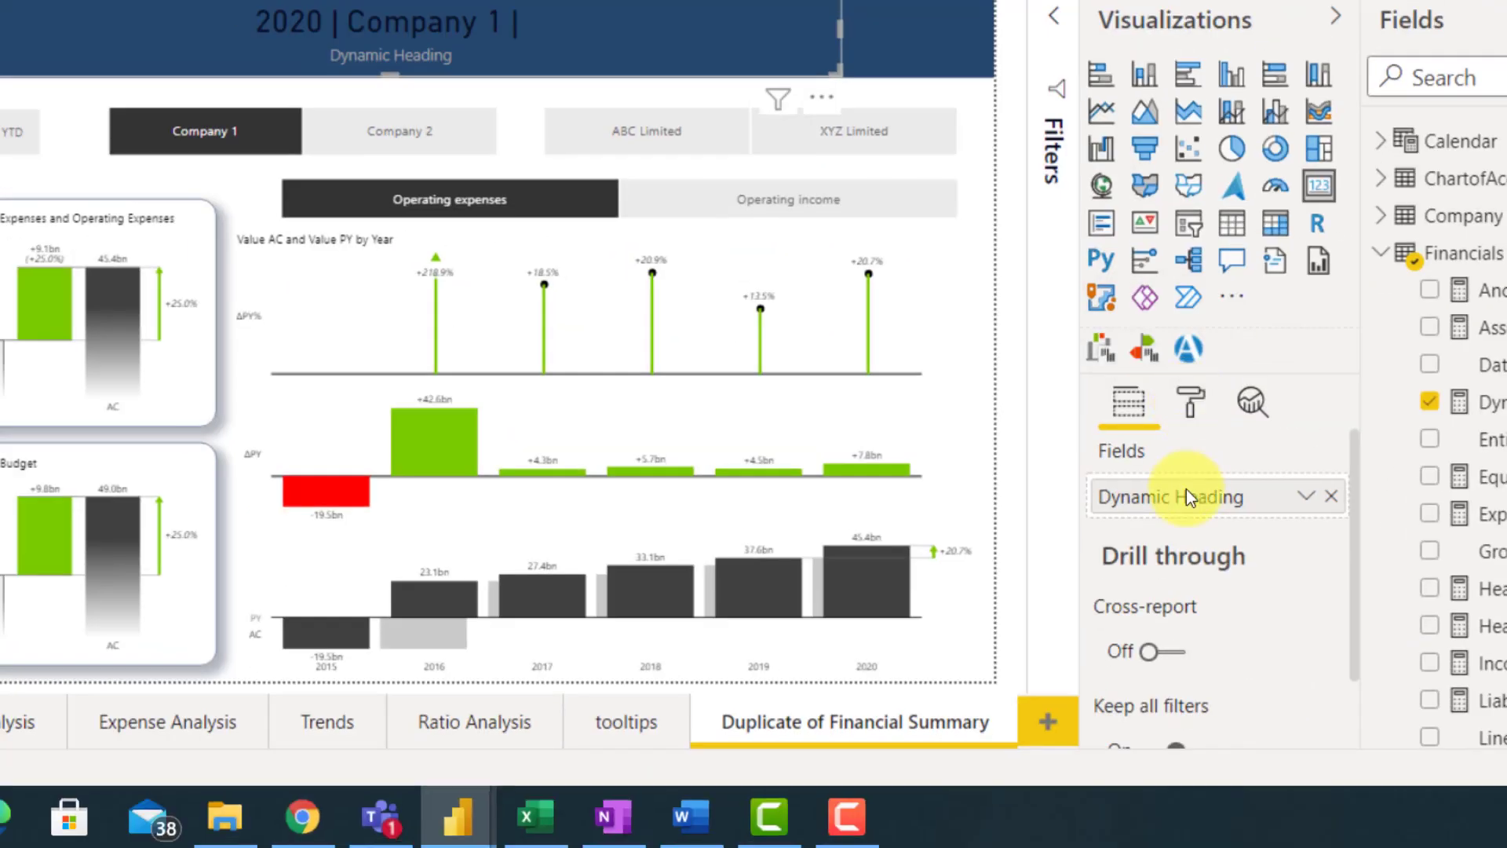
Turn off the heading card's category label and set its data label color to white.
left_click(1190, 401)
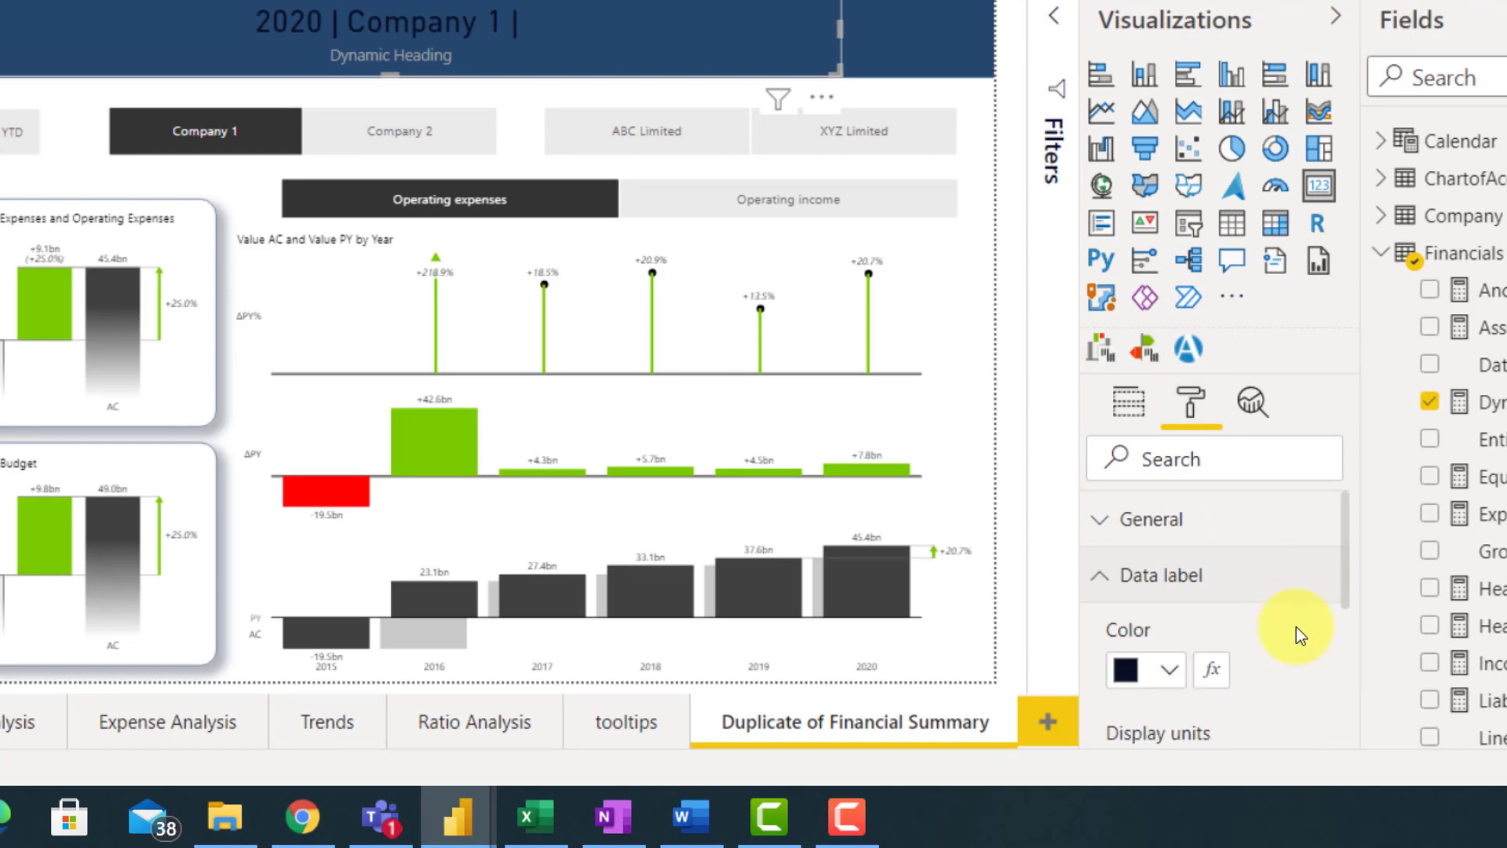
left_click(1114, 594)
left_click(1103, 578)
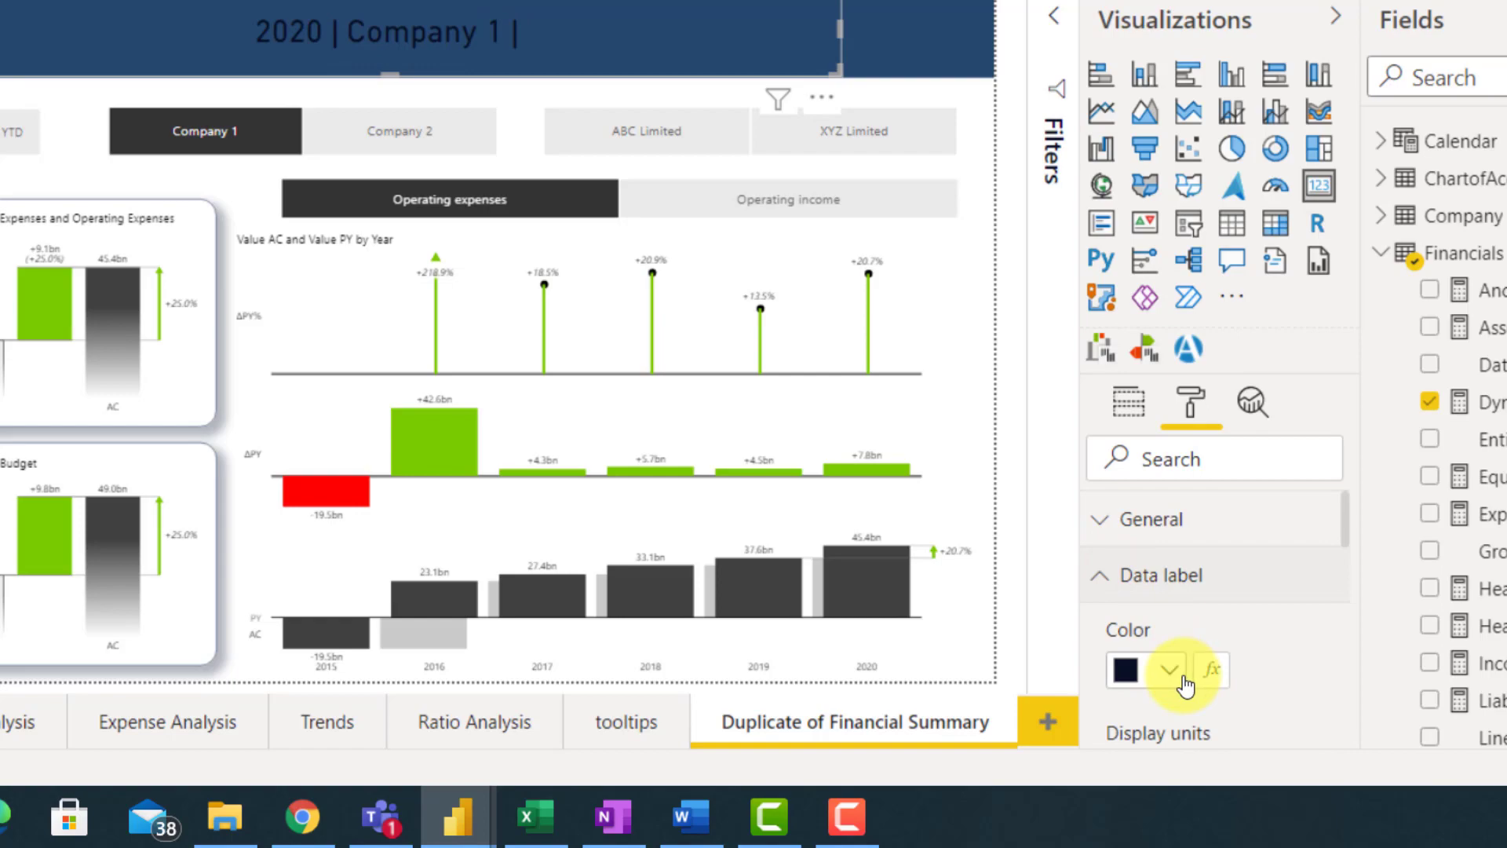
left_click(1169, 671)
left_click(1157, 524)
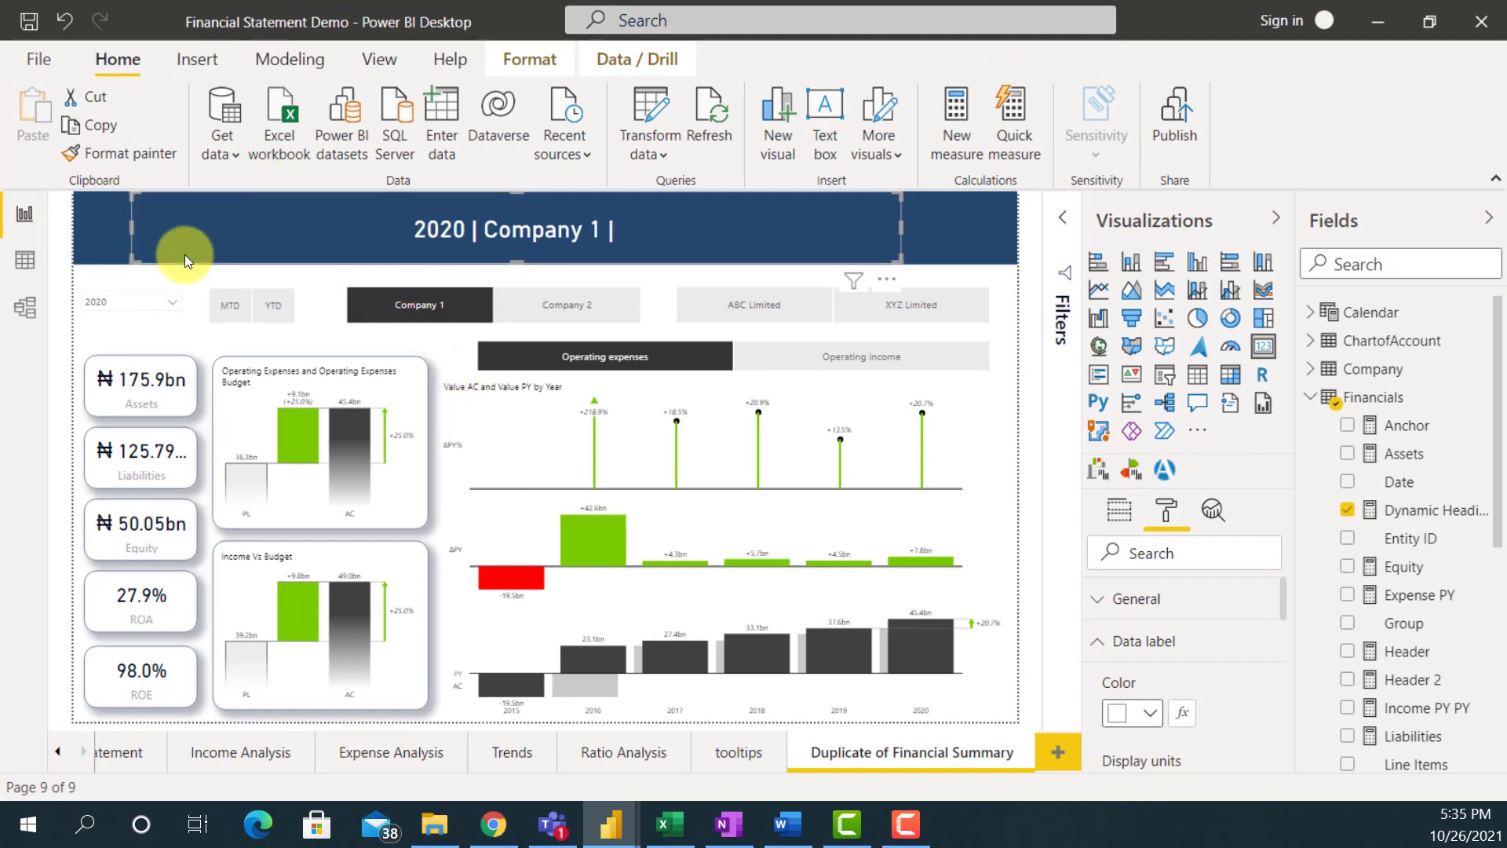
Select 2019 in the year slicer and nudge the heading card slightly to the right within the banner.
left_click(161, 301)
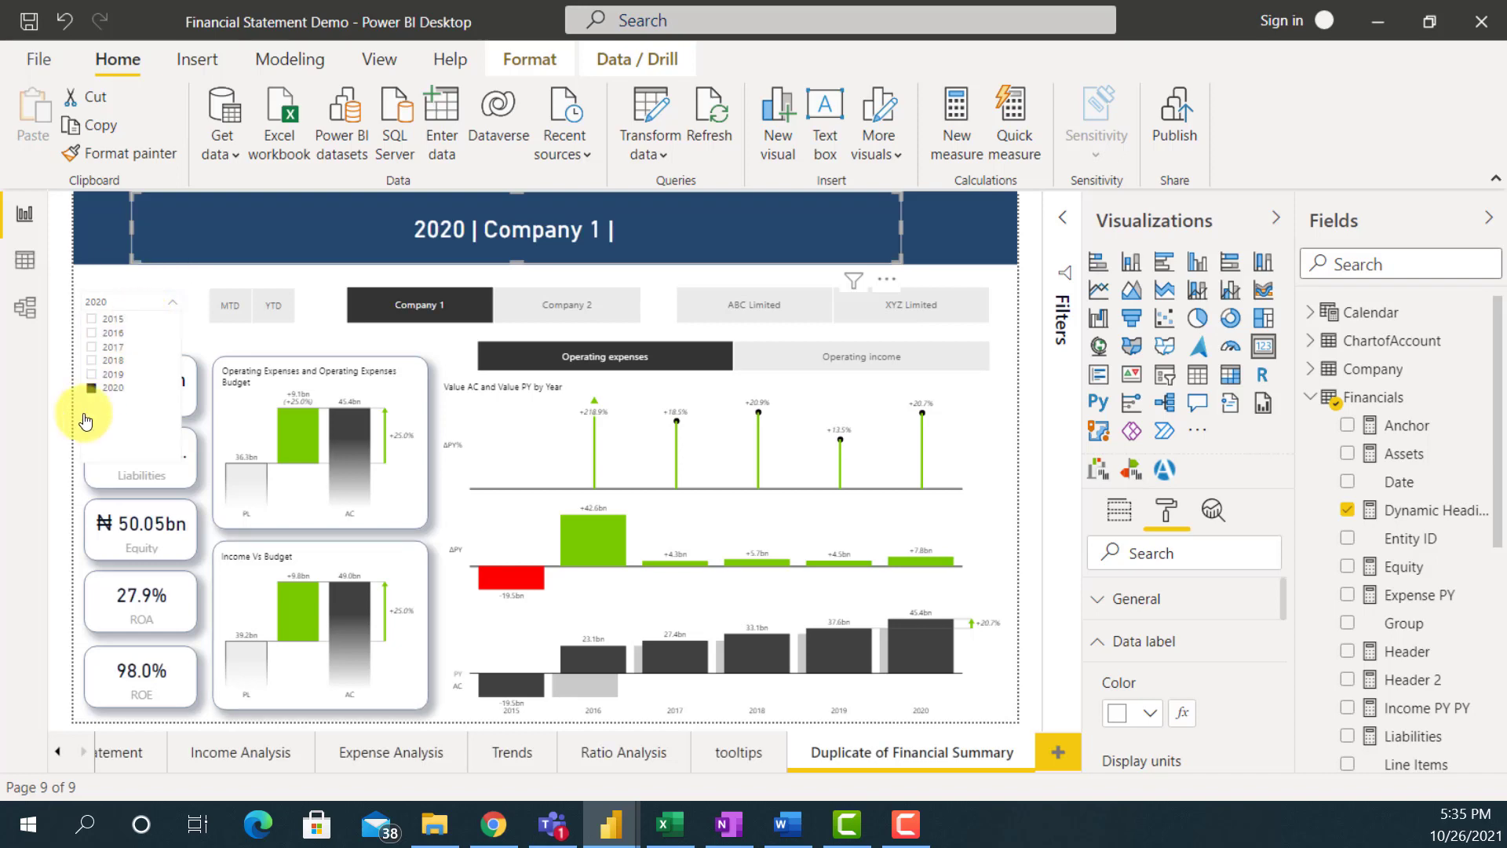
left_click(97, 376)
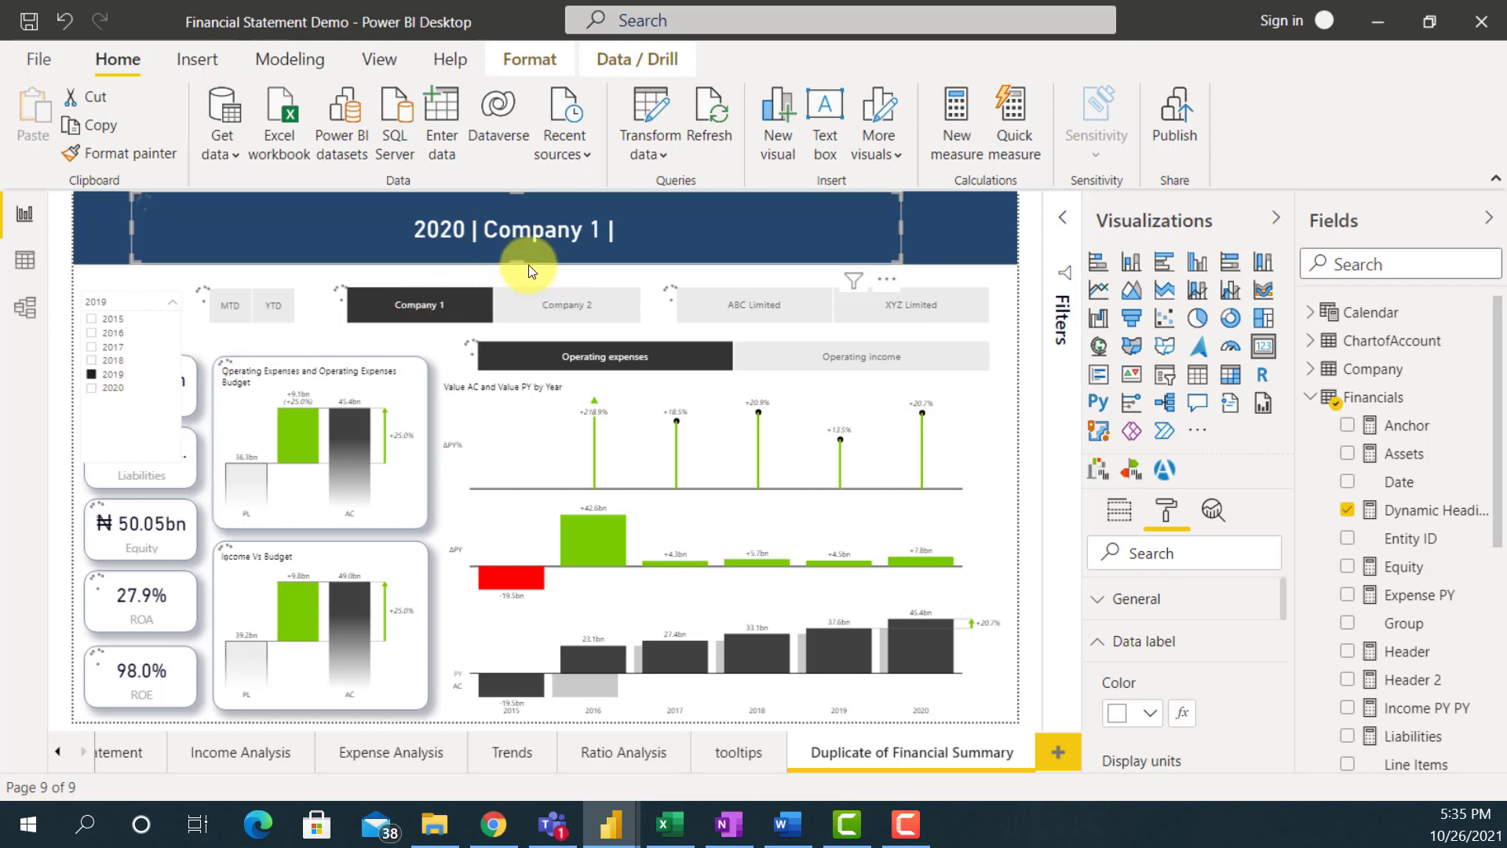
left_click_drag(652, 234, 658, 233)
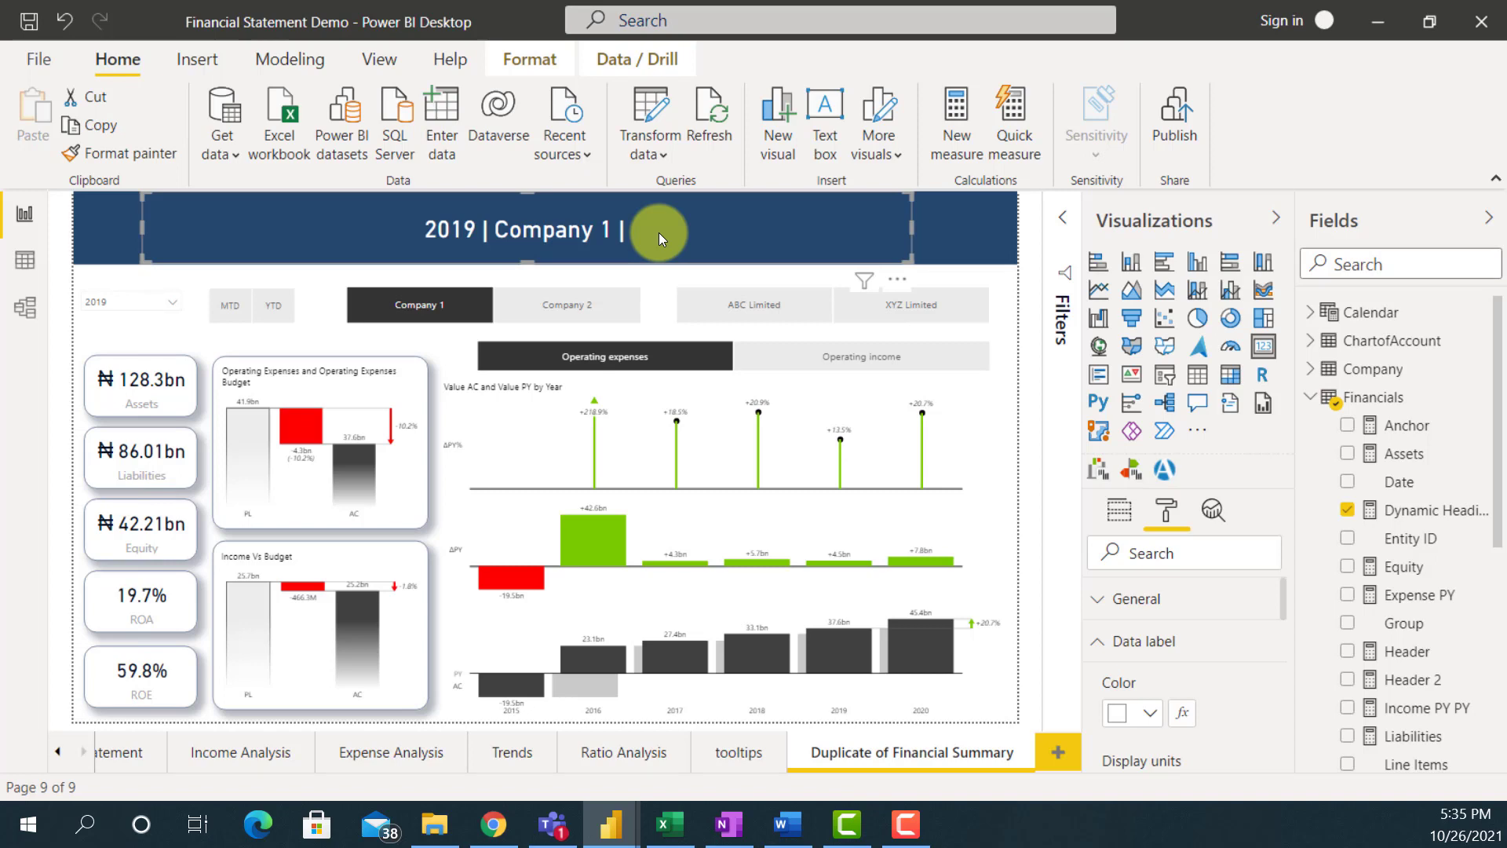
Filter the report to Company 2 and its EFG Limited subcompany to check the dynamic heading.
left_click(562, 309)
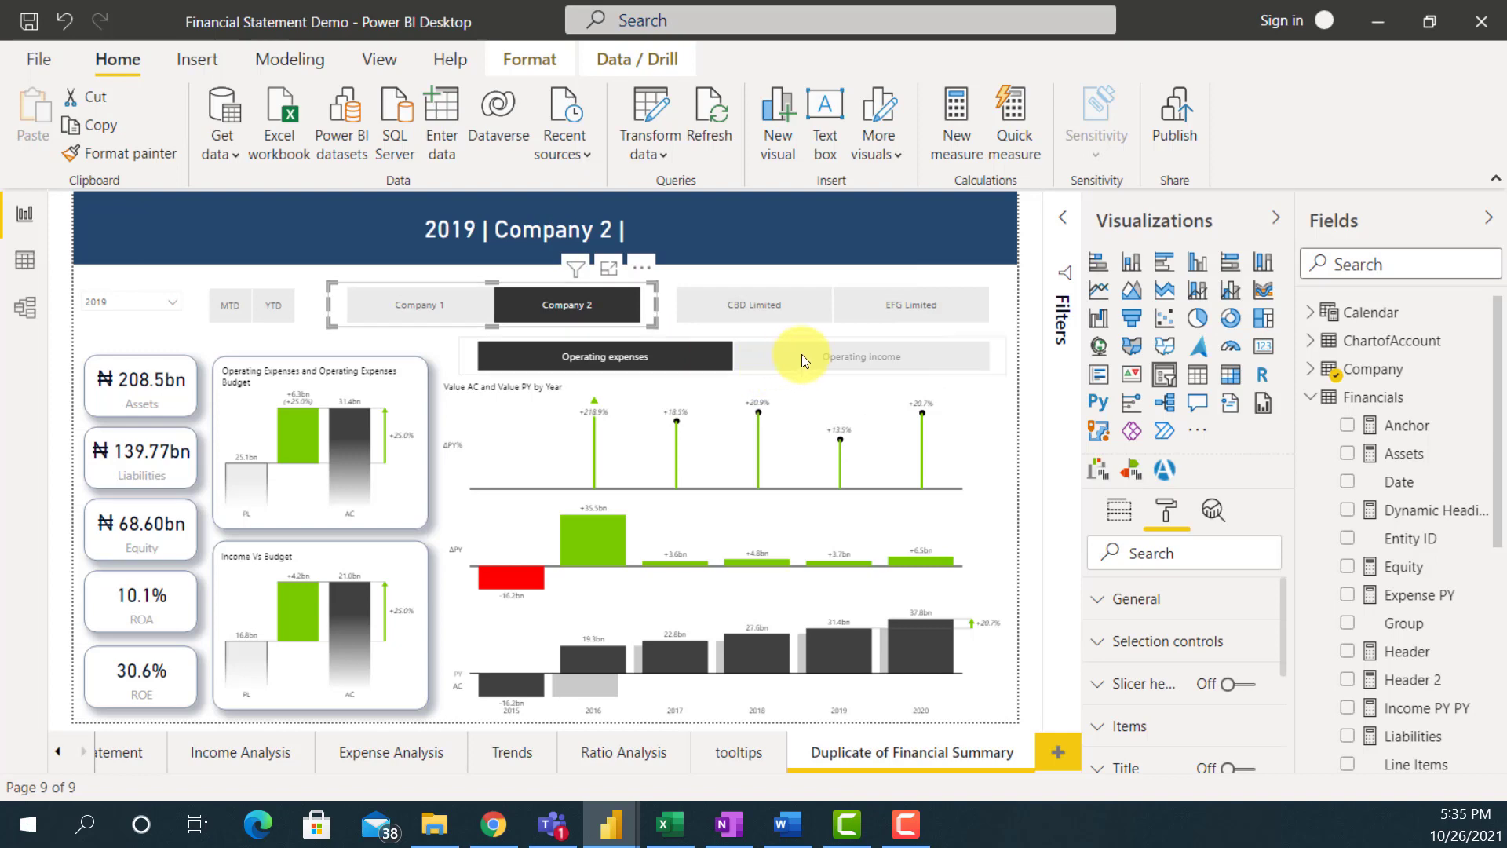
left_click(884, 295)
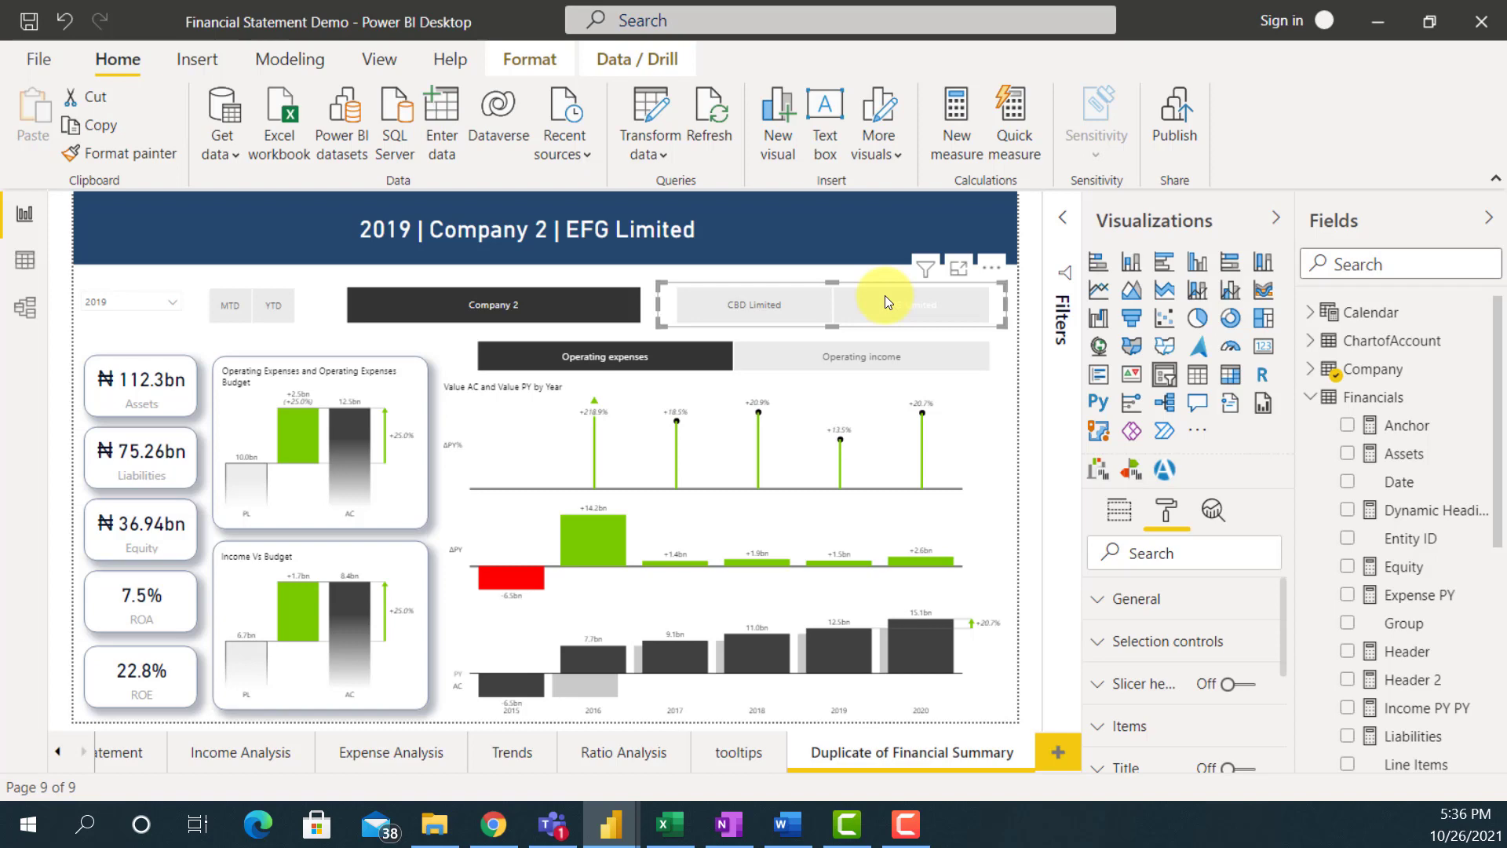
left_click(885, 302)
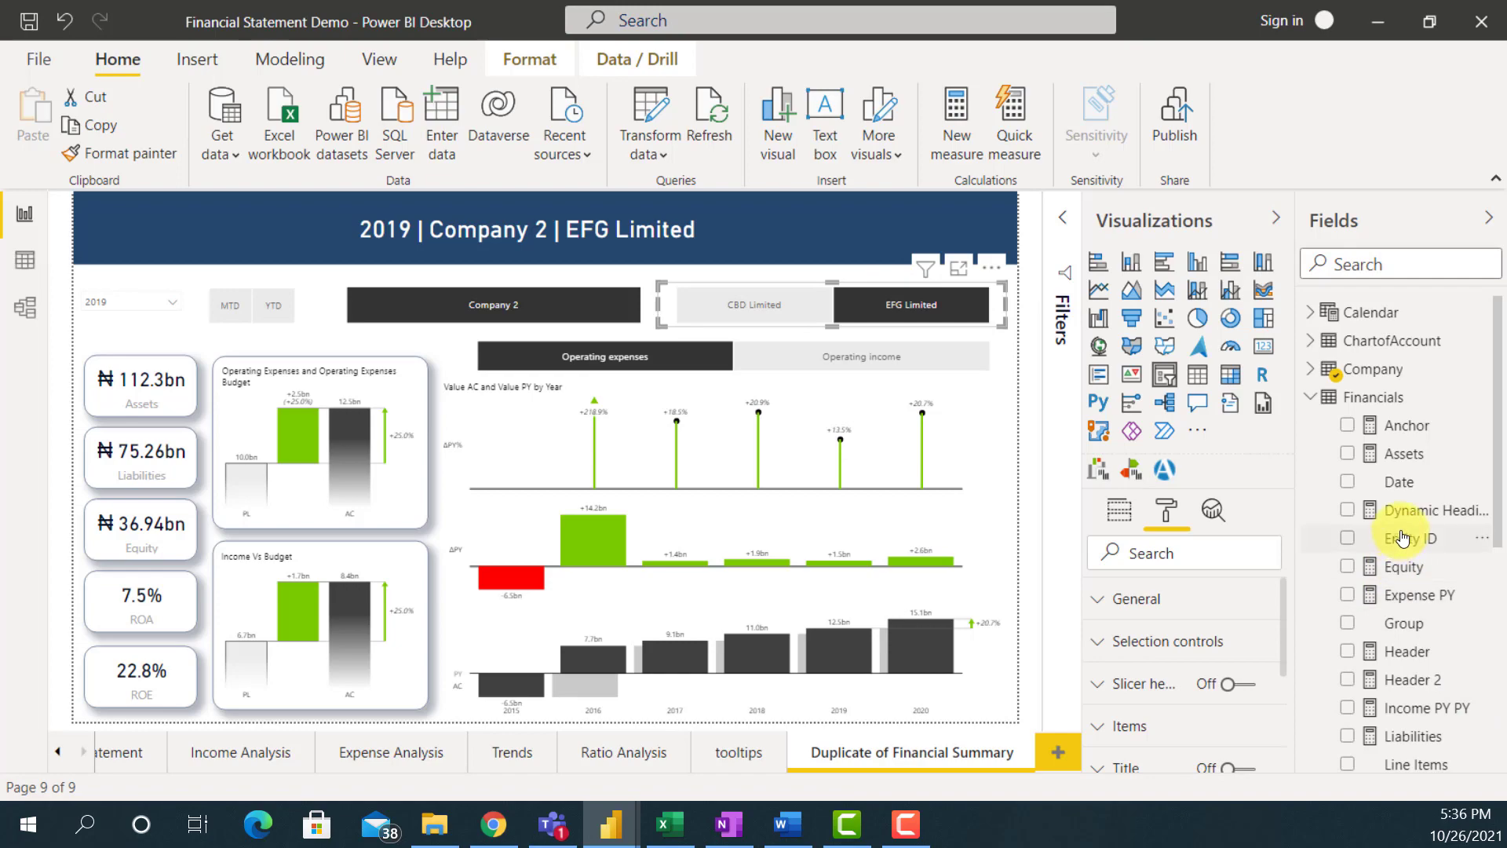
Append &" Report" to the end of the Dynamic Heading formula and commit the measure.
left_click(1415, 506)
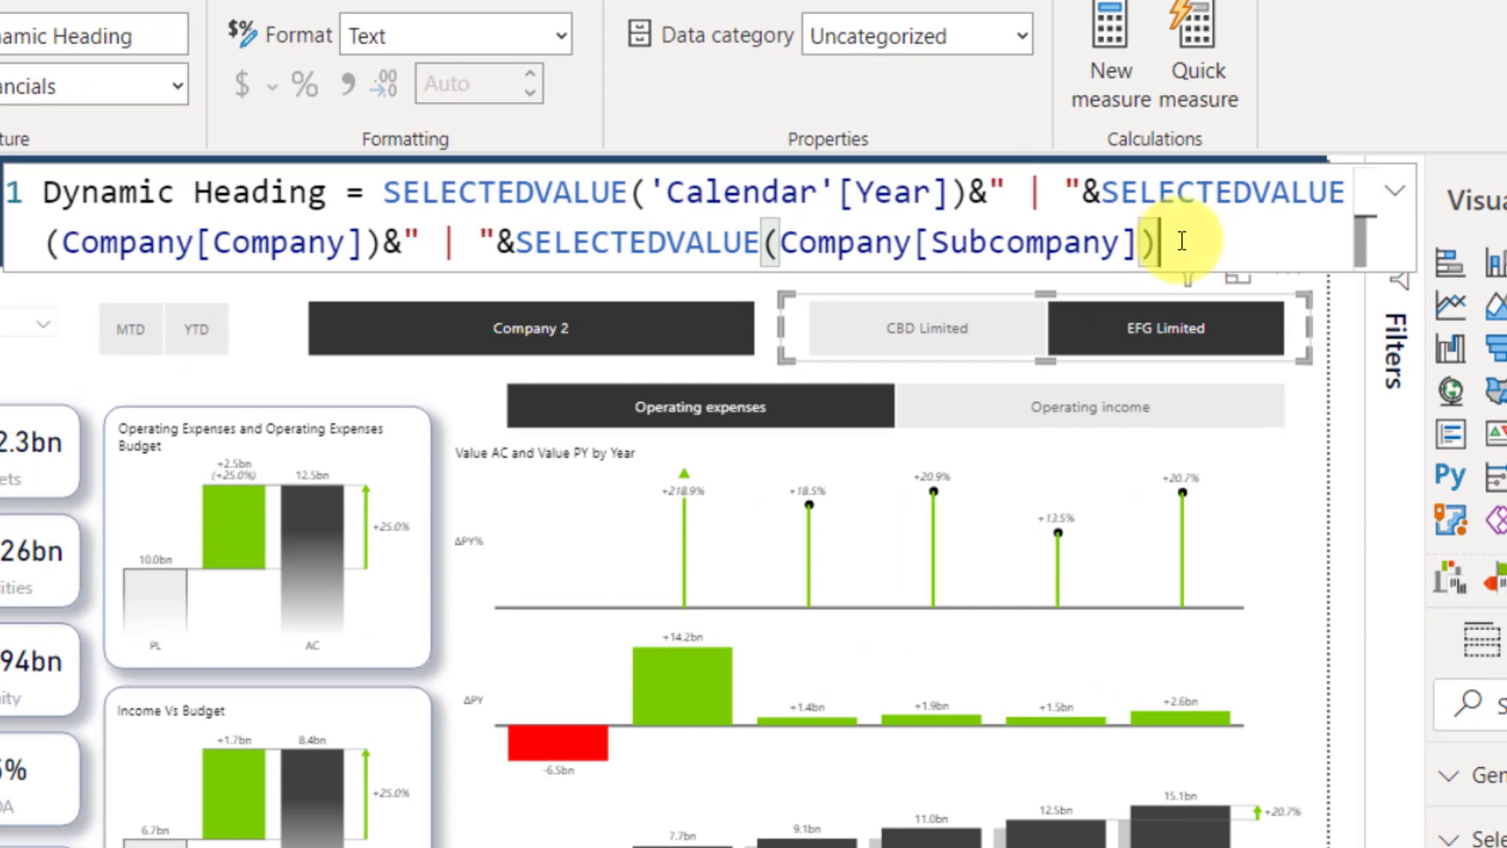
type("&")
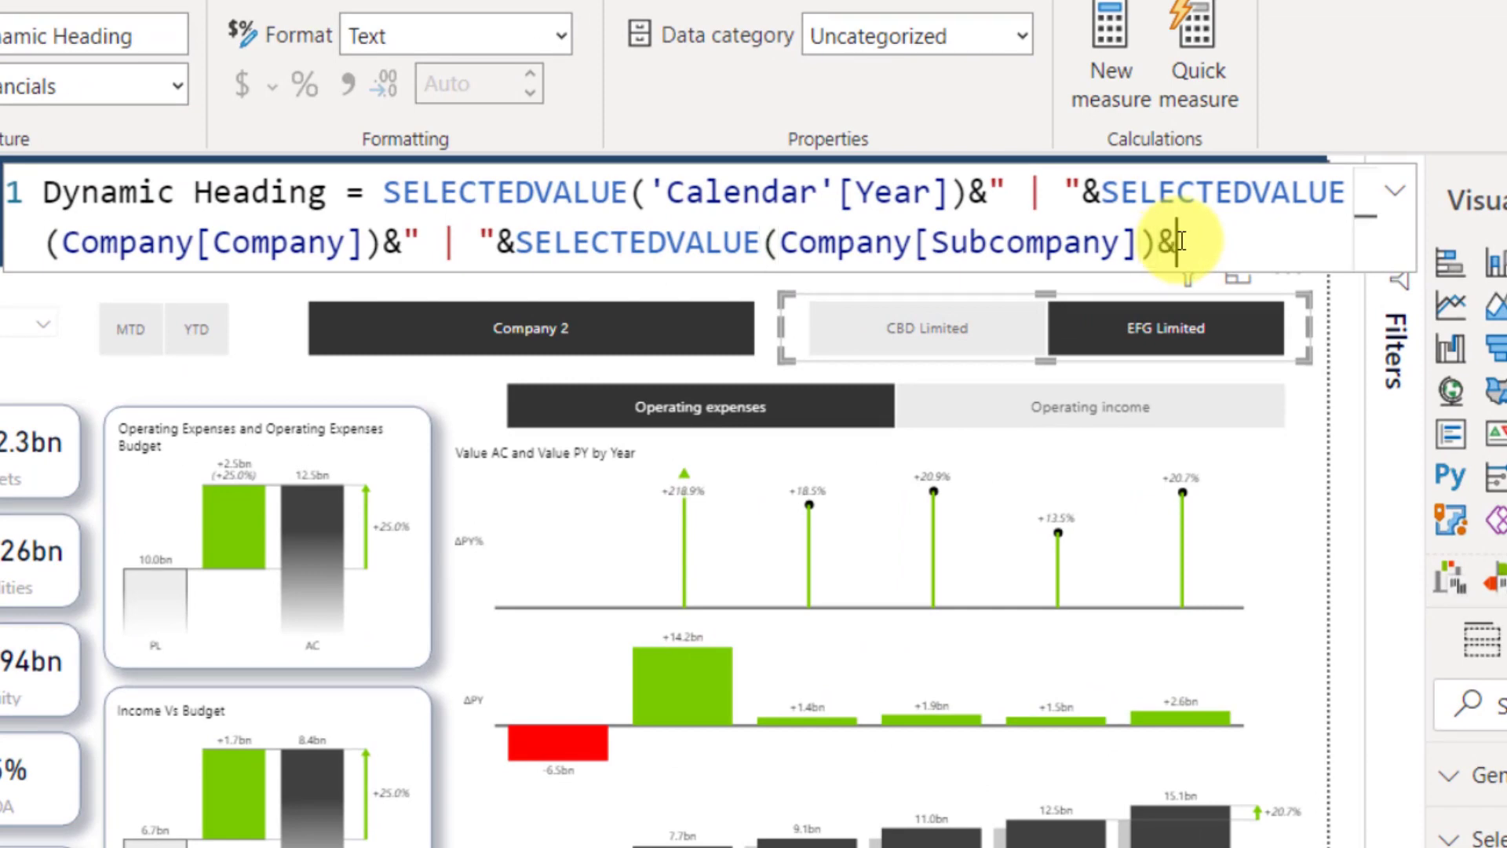
type("\" Report\"")
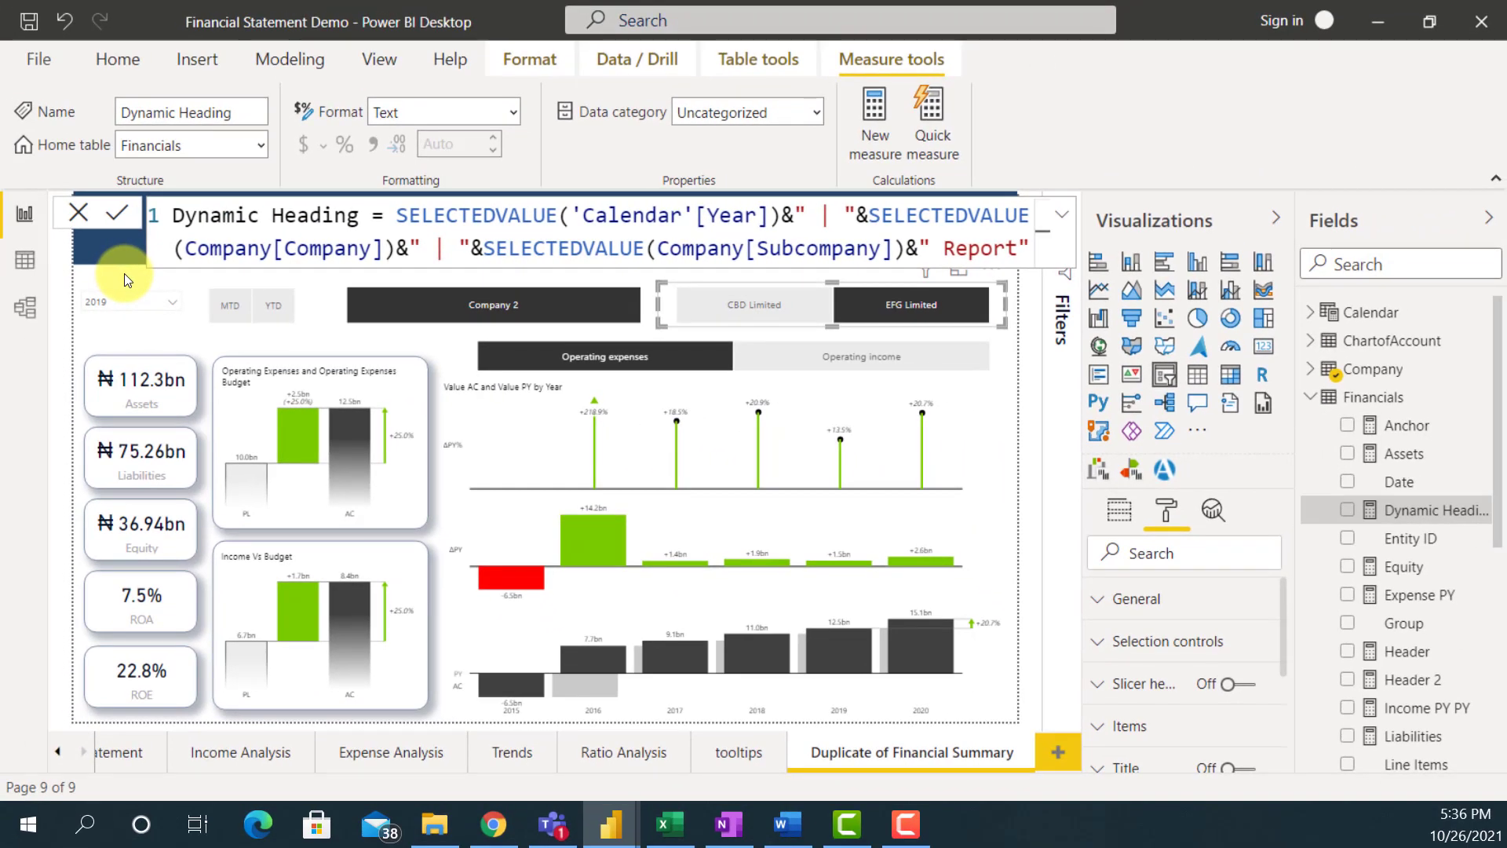
key("Return")
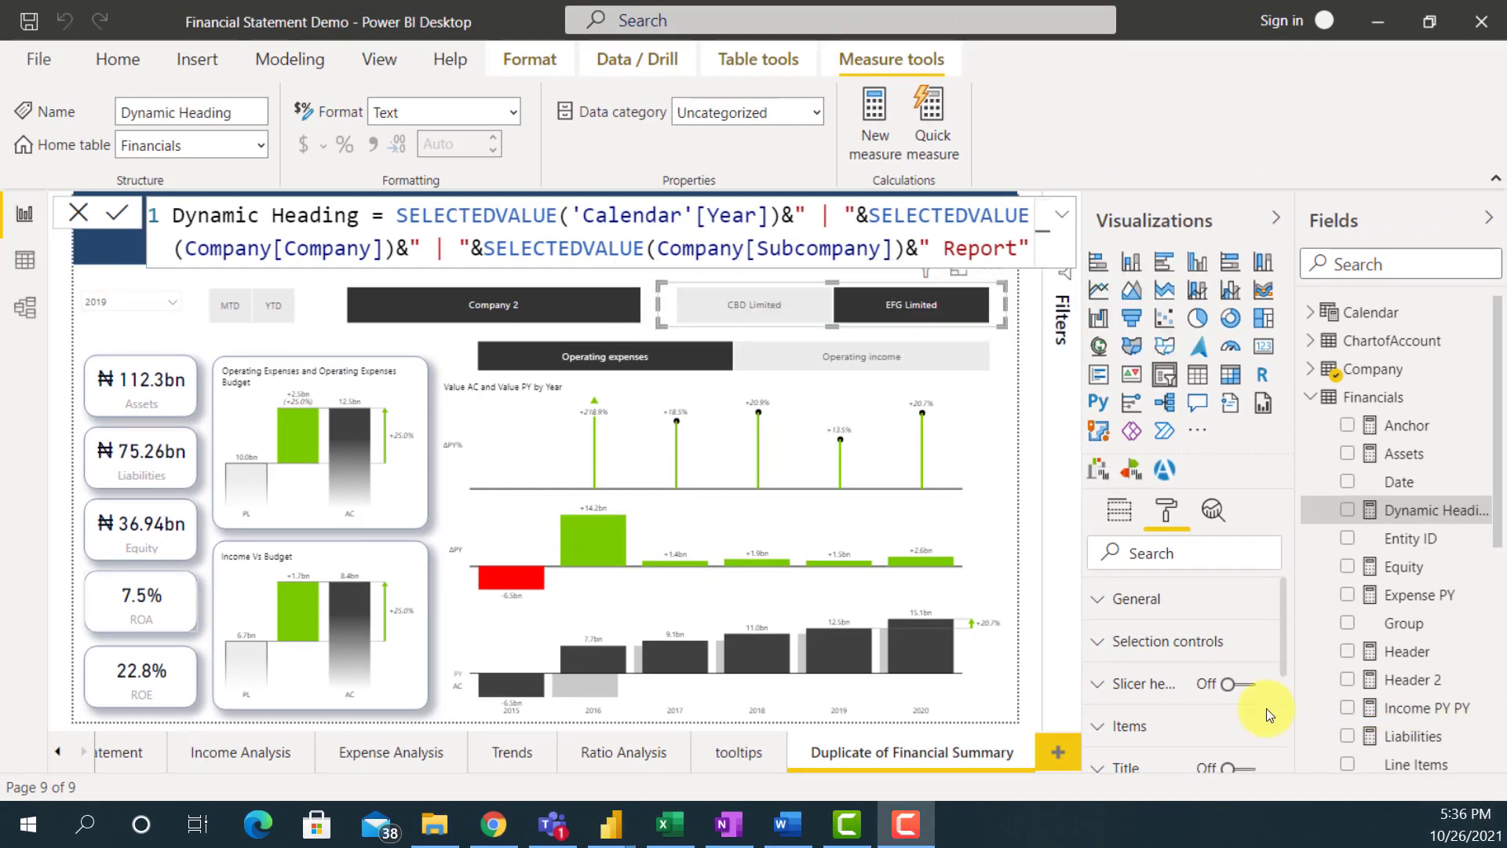
left_click(1334, 399)
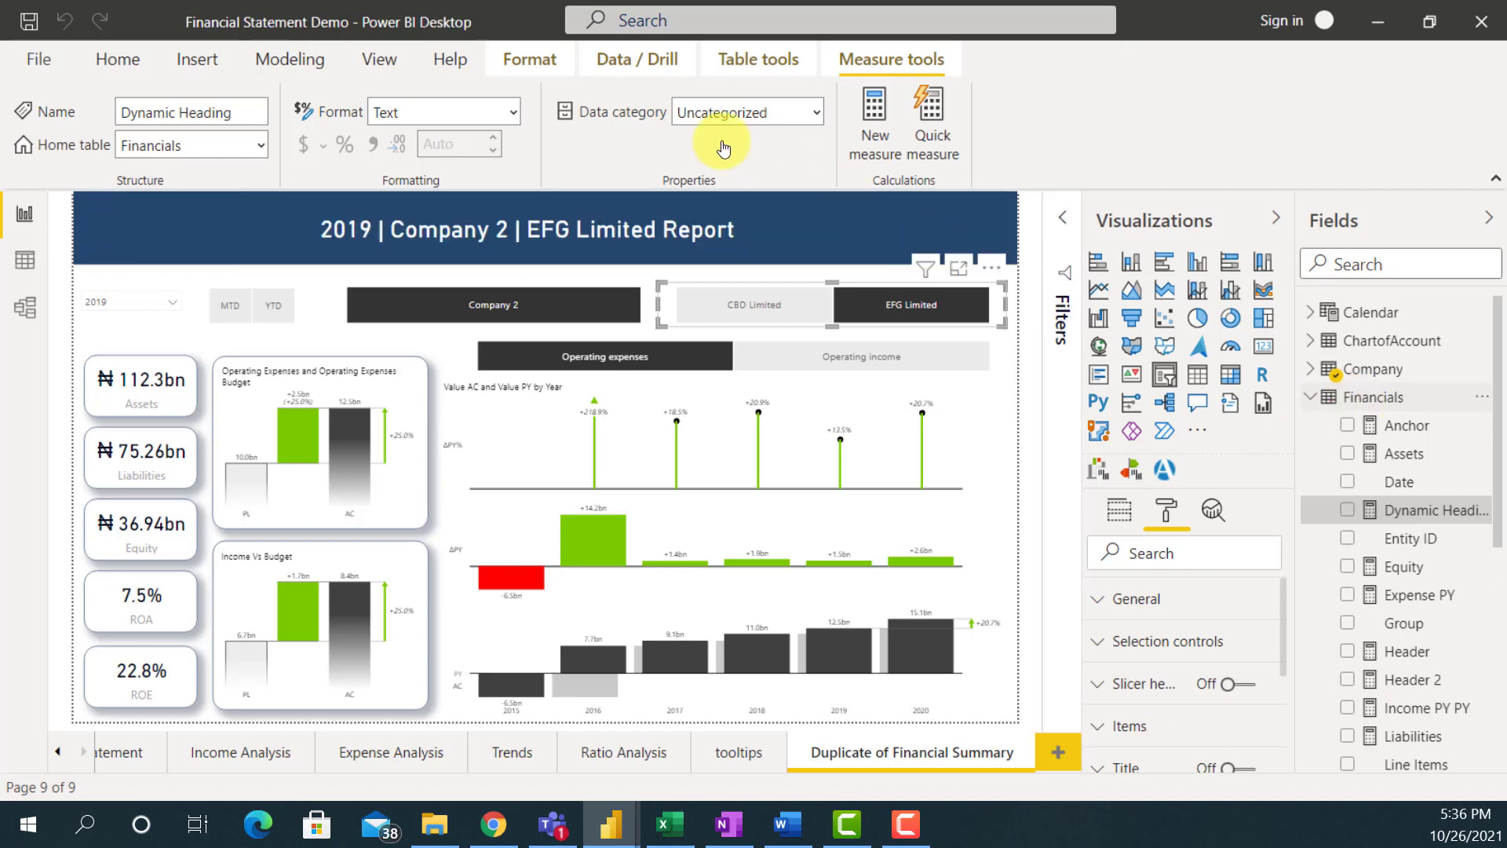
Clear the EFG Limited selection in the subcompany slicer.
left_click(451, 305)
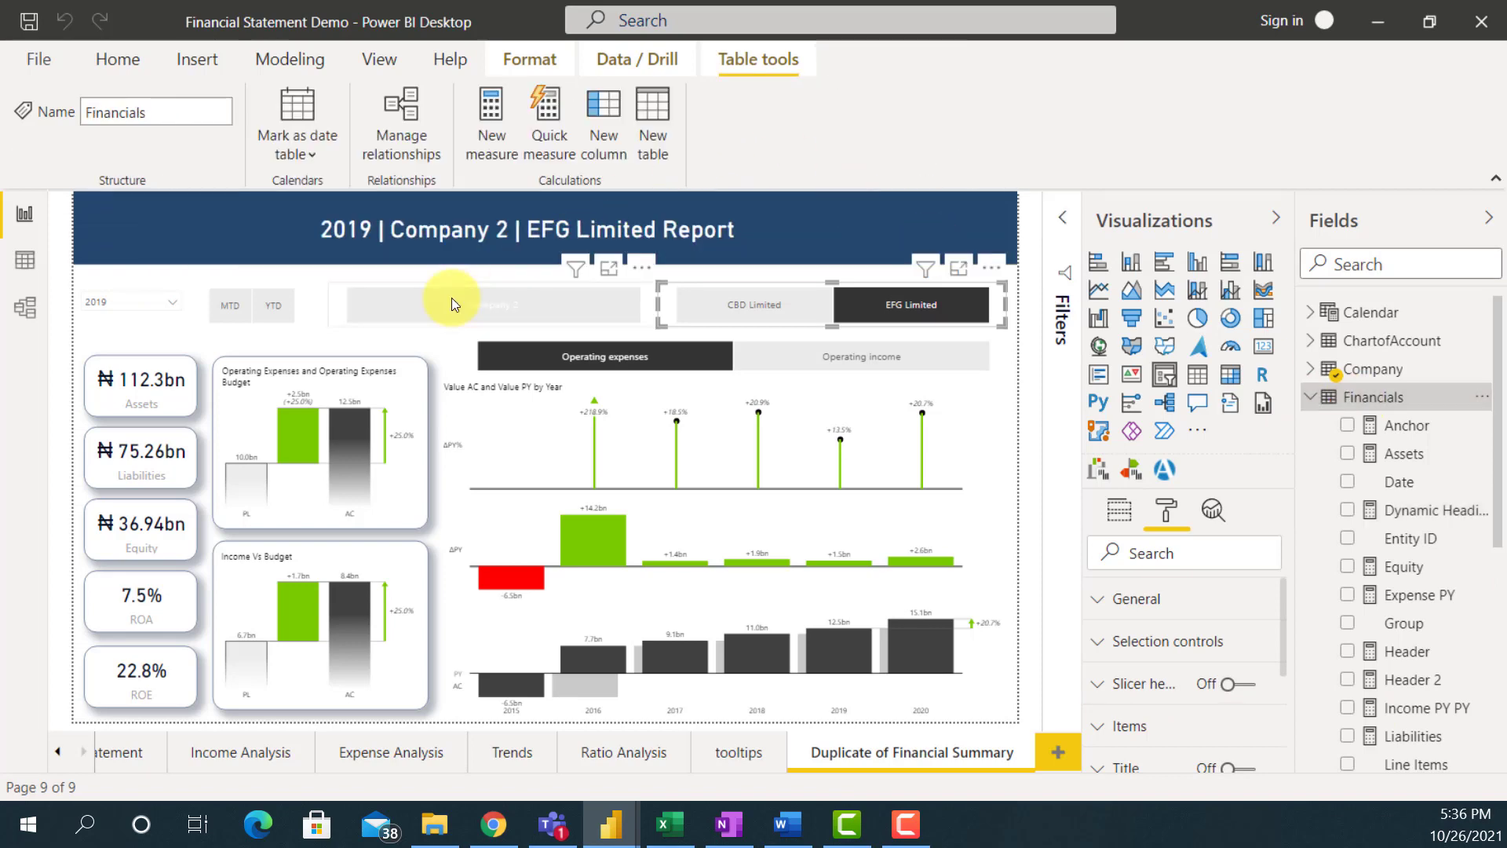
left_click(450, 299)
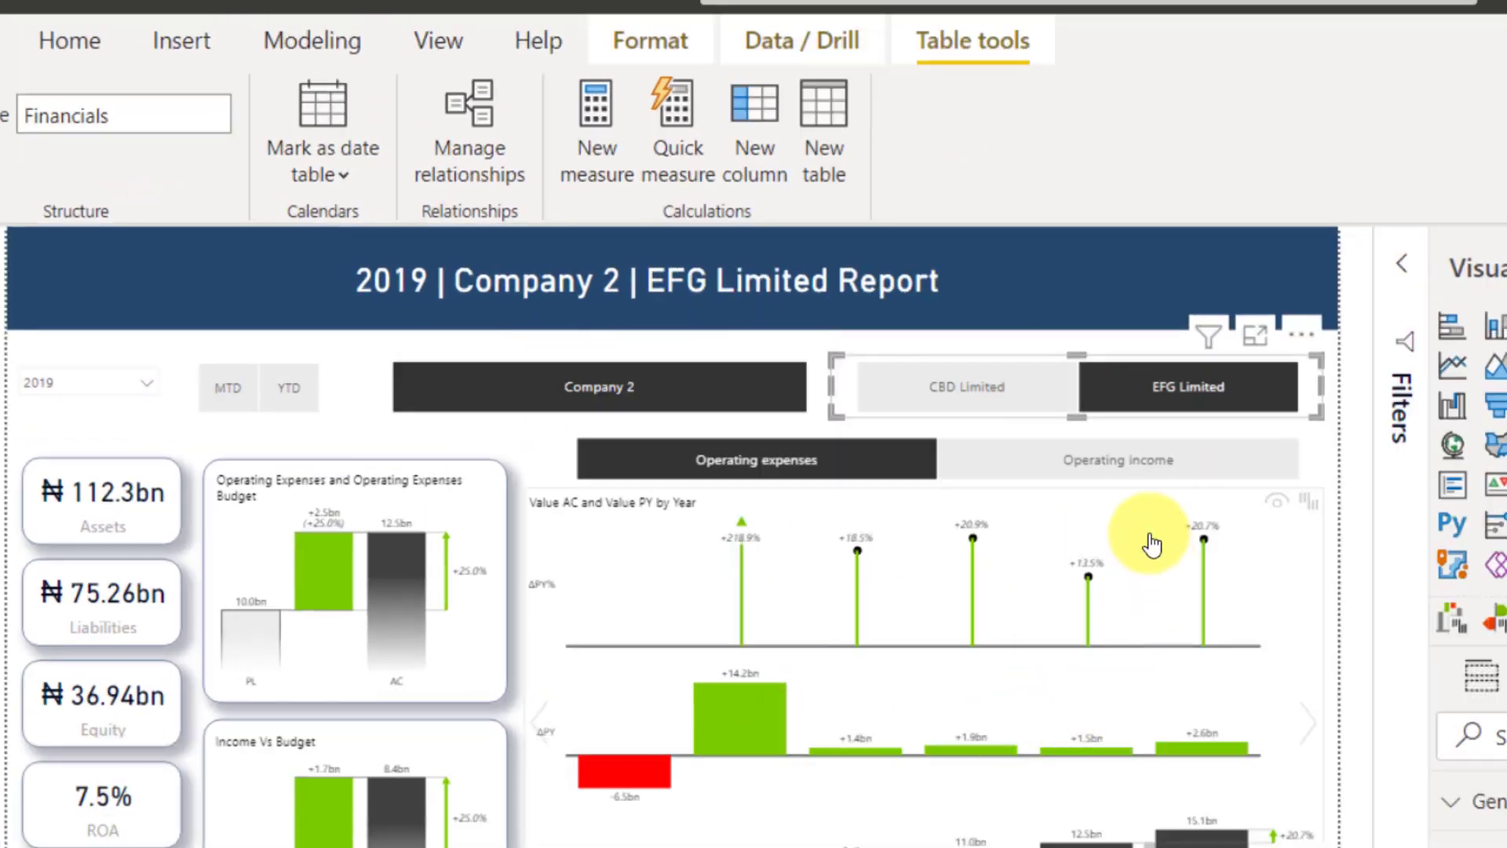
left_click(1179, 377)
left_click(1189, 381)
left_click(1201, 384)
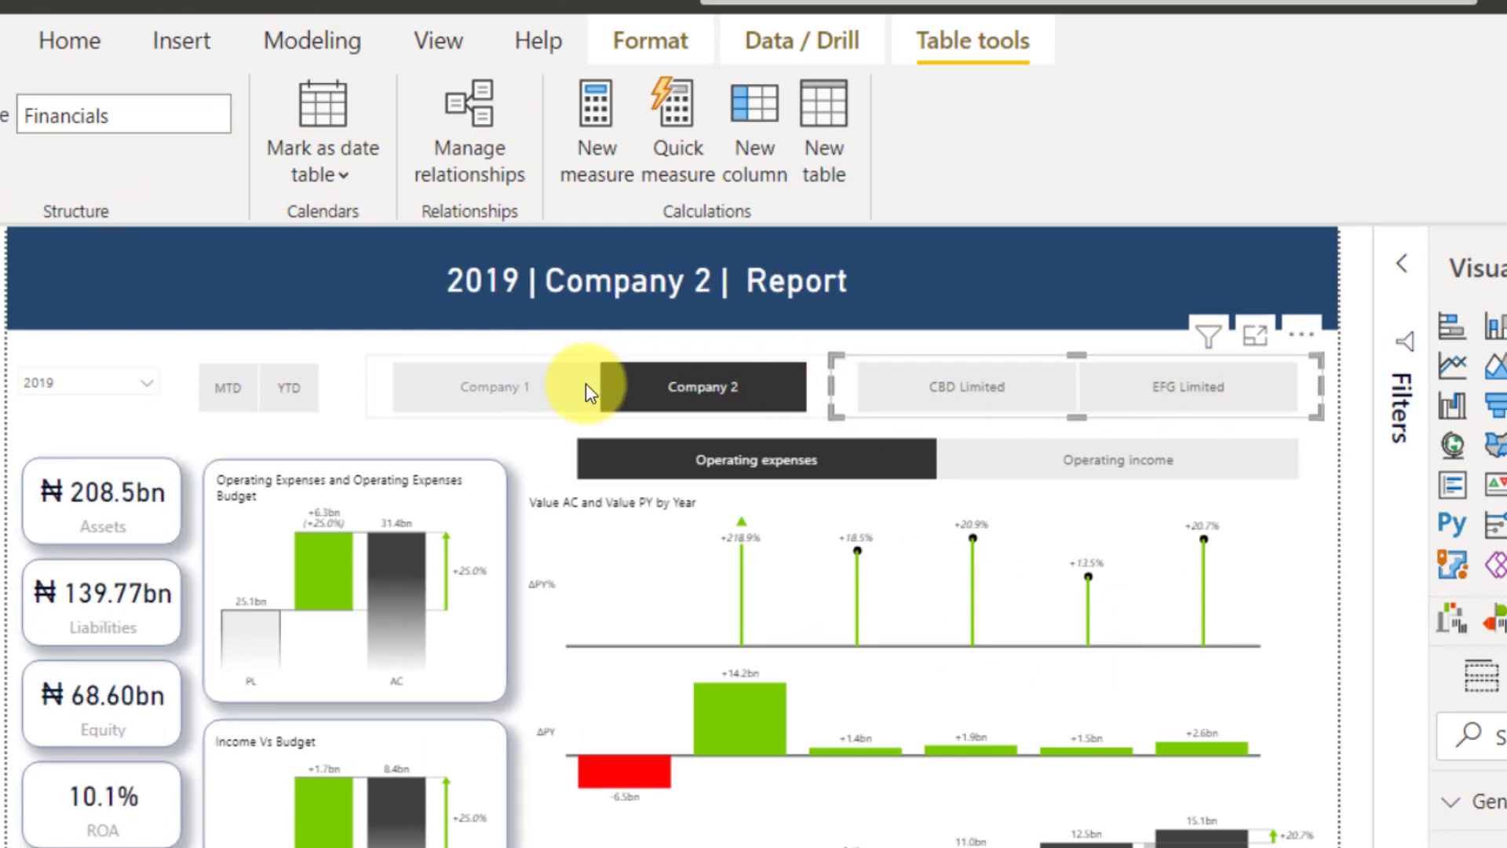
Clear the Company 2 selection in the company slicer.
left_click(675, 380)
left_click(640, 400)
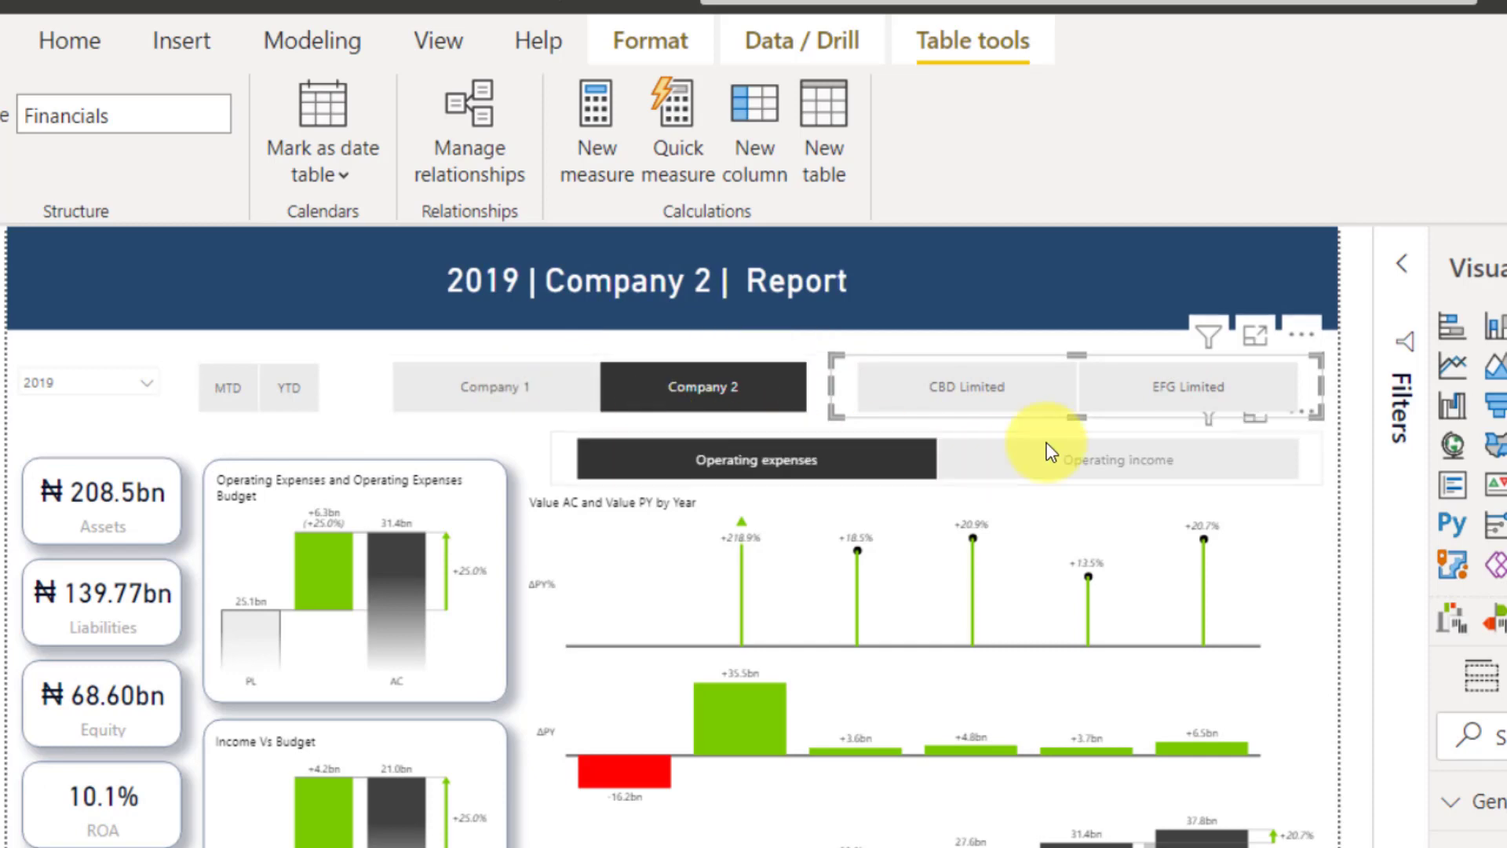
left_click(889, 410)
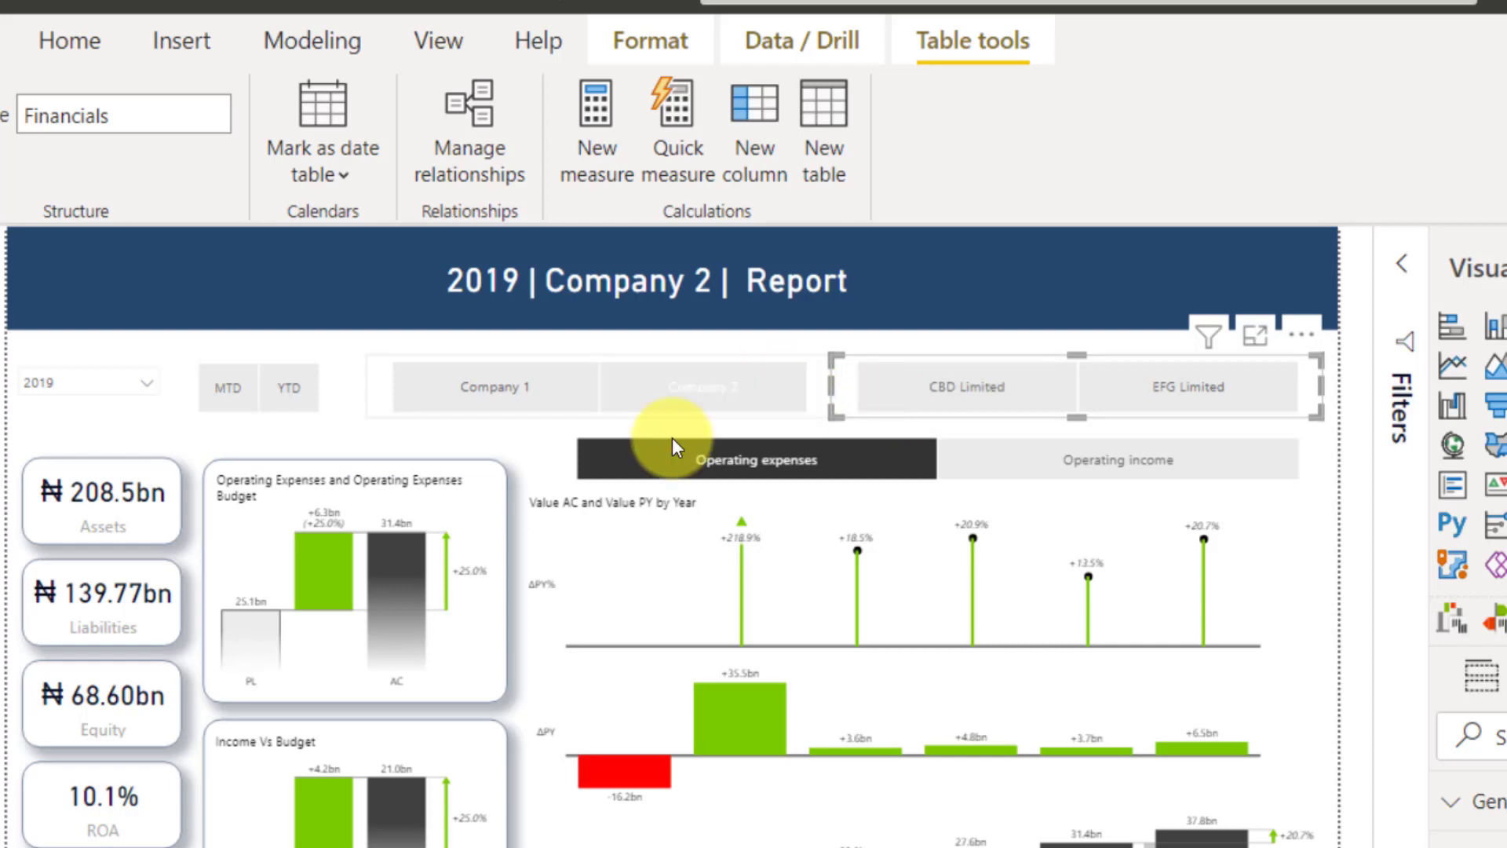
left_click(701, 389)
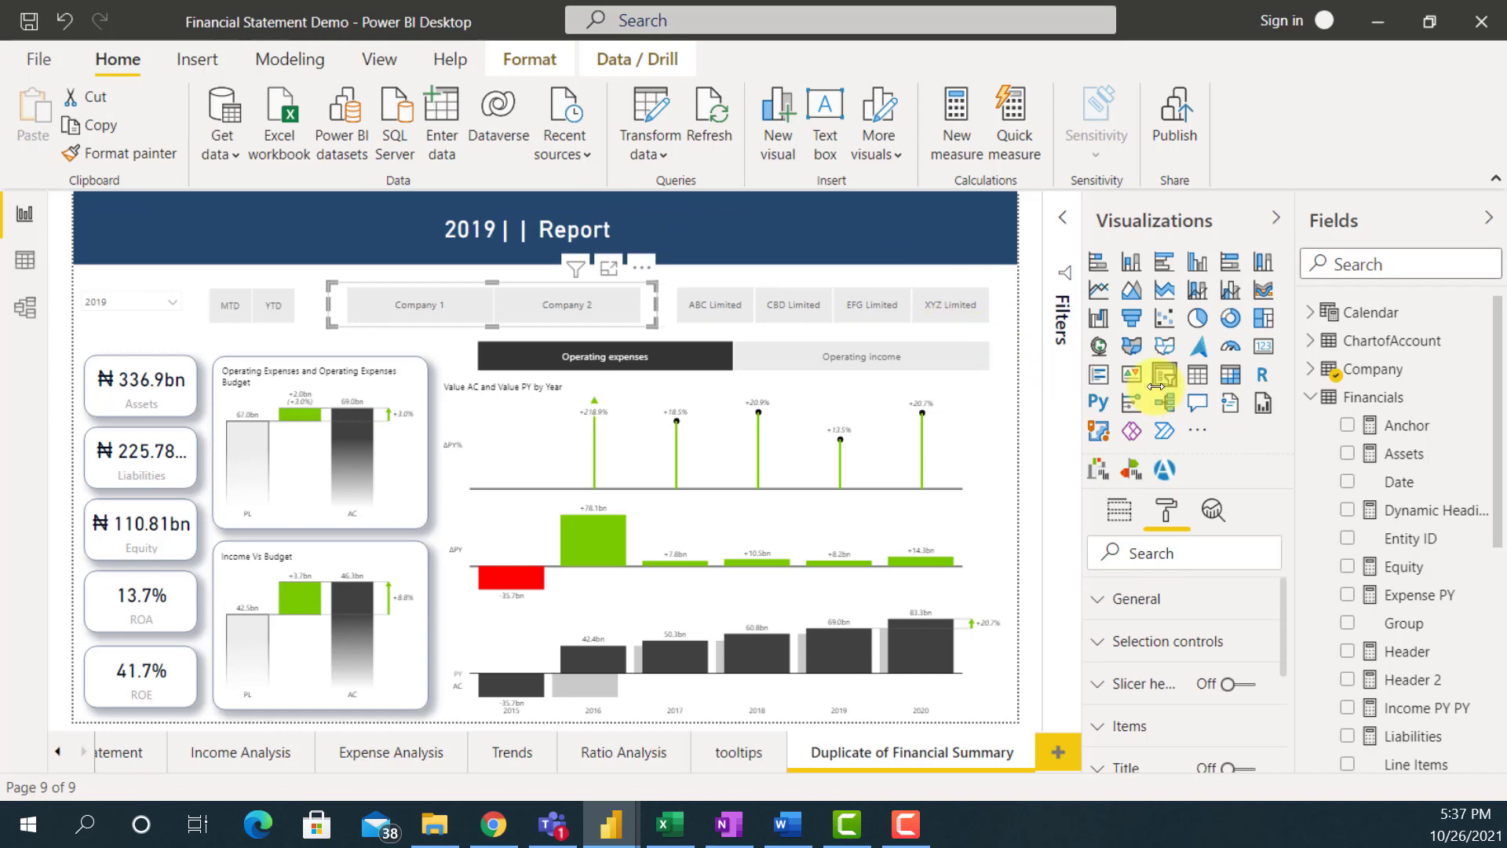
In the Dynamic Heading formula, wrap SELECTEDVALUE(Company[Company]) in isblank as the If function's logical test, closed with a comma.
left_click(1432, 511)
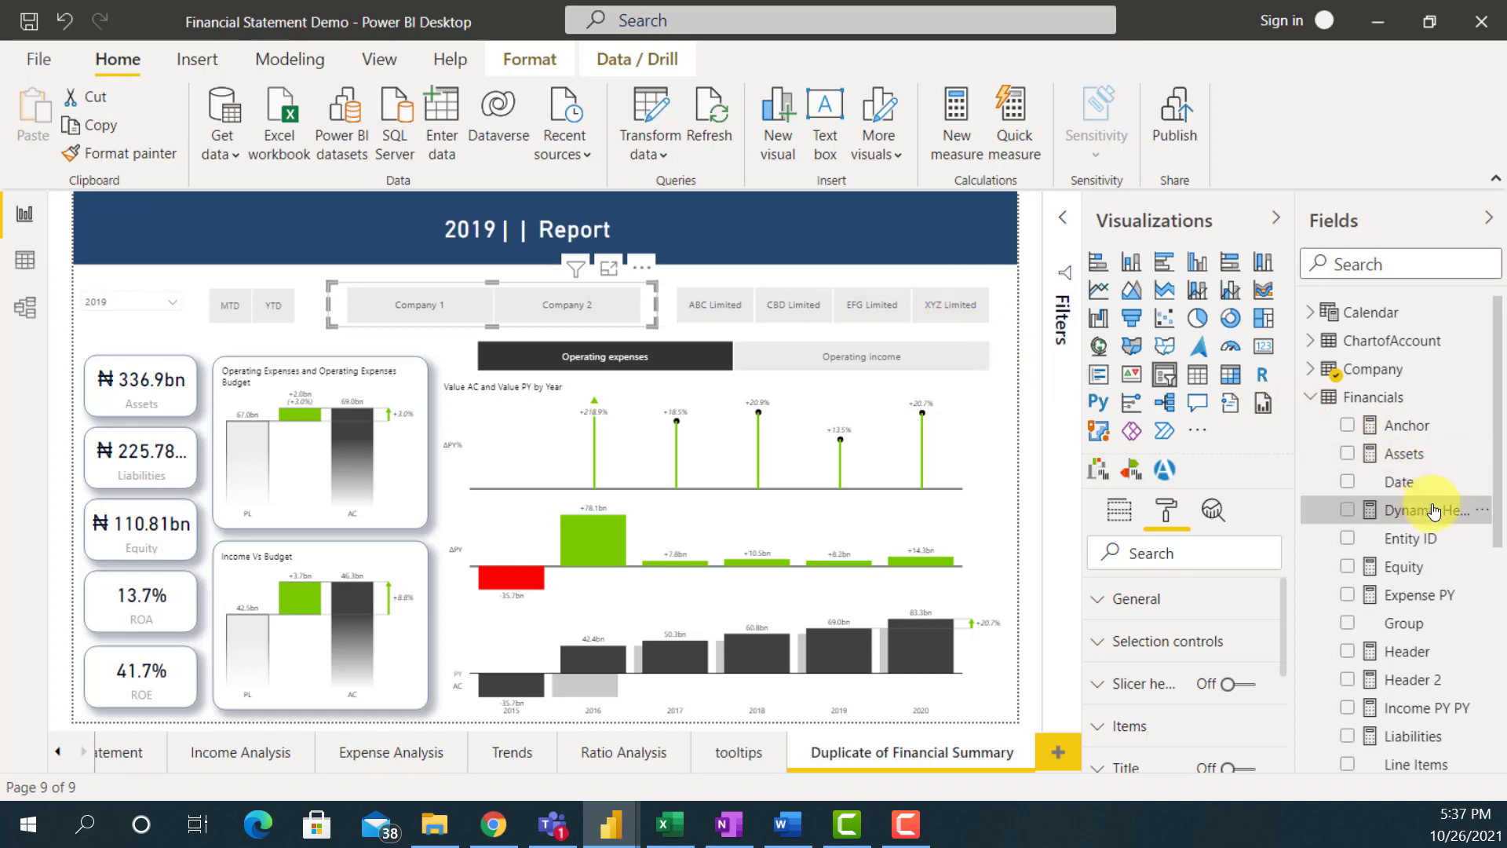
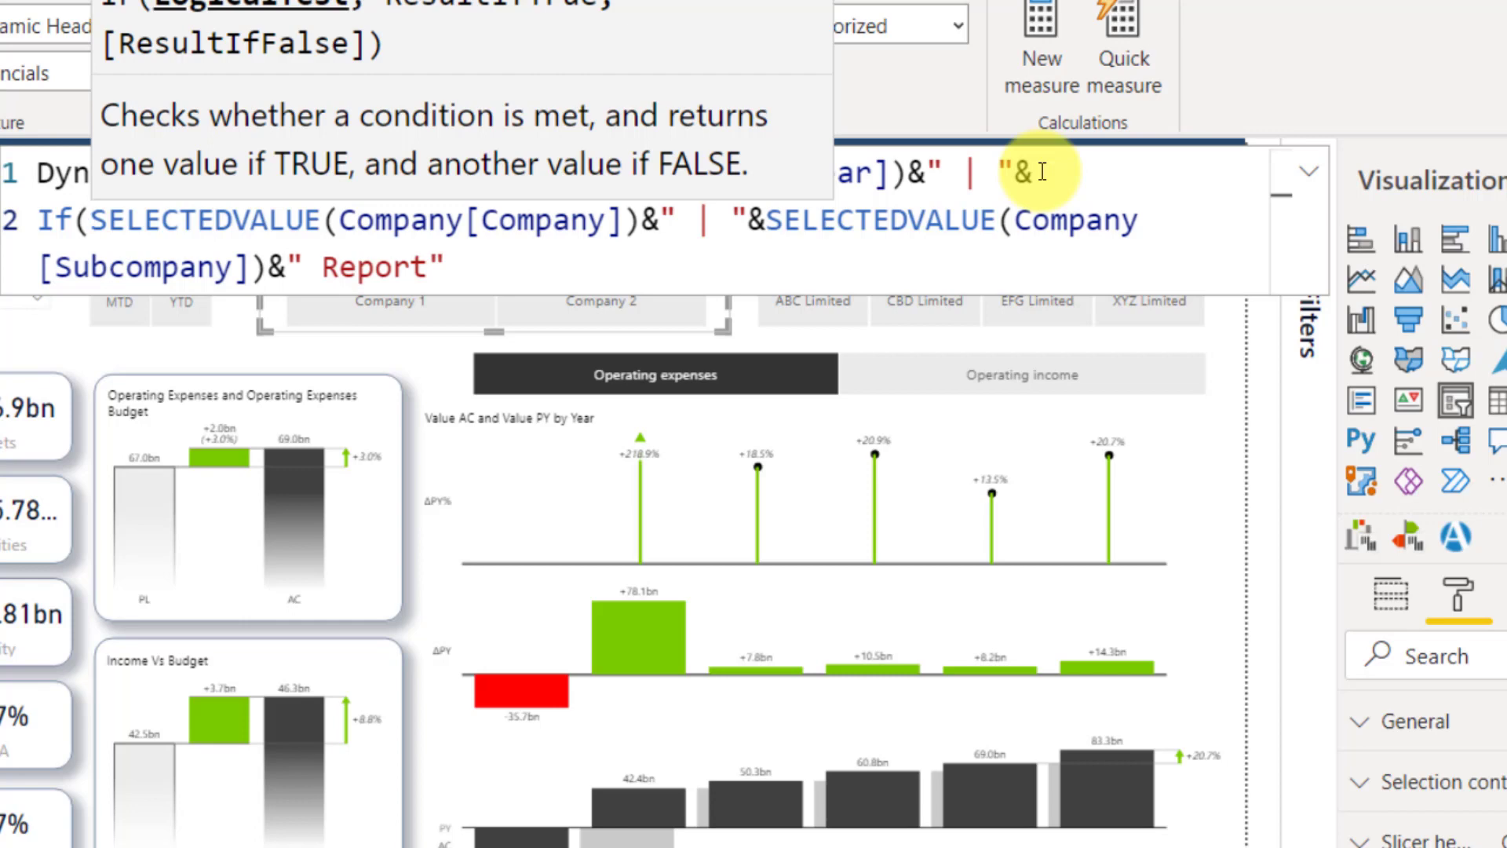
type("isbl")
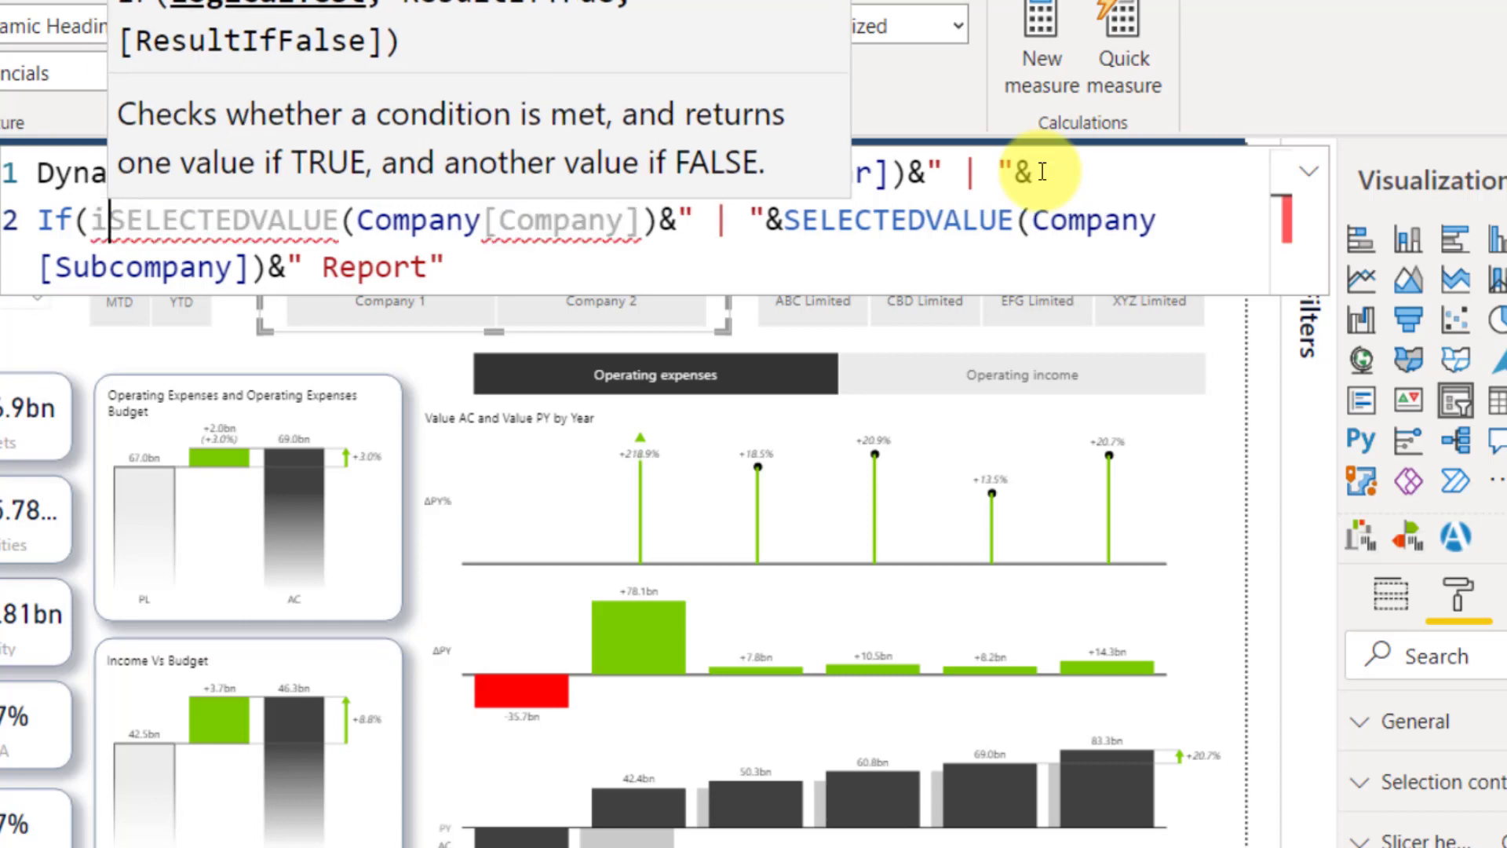
type("ank")
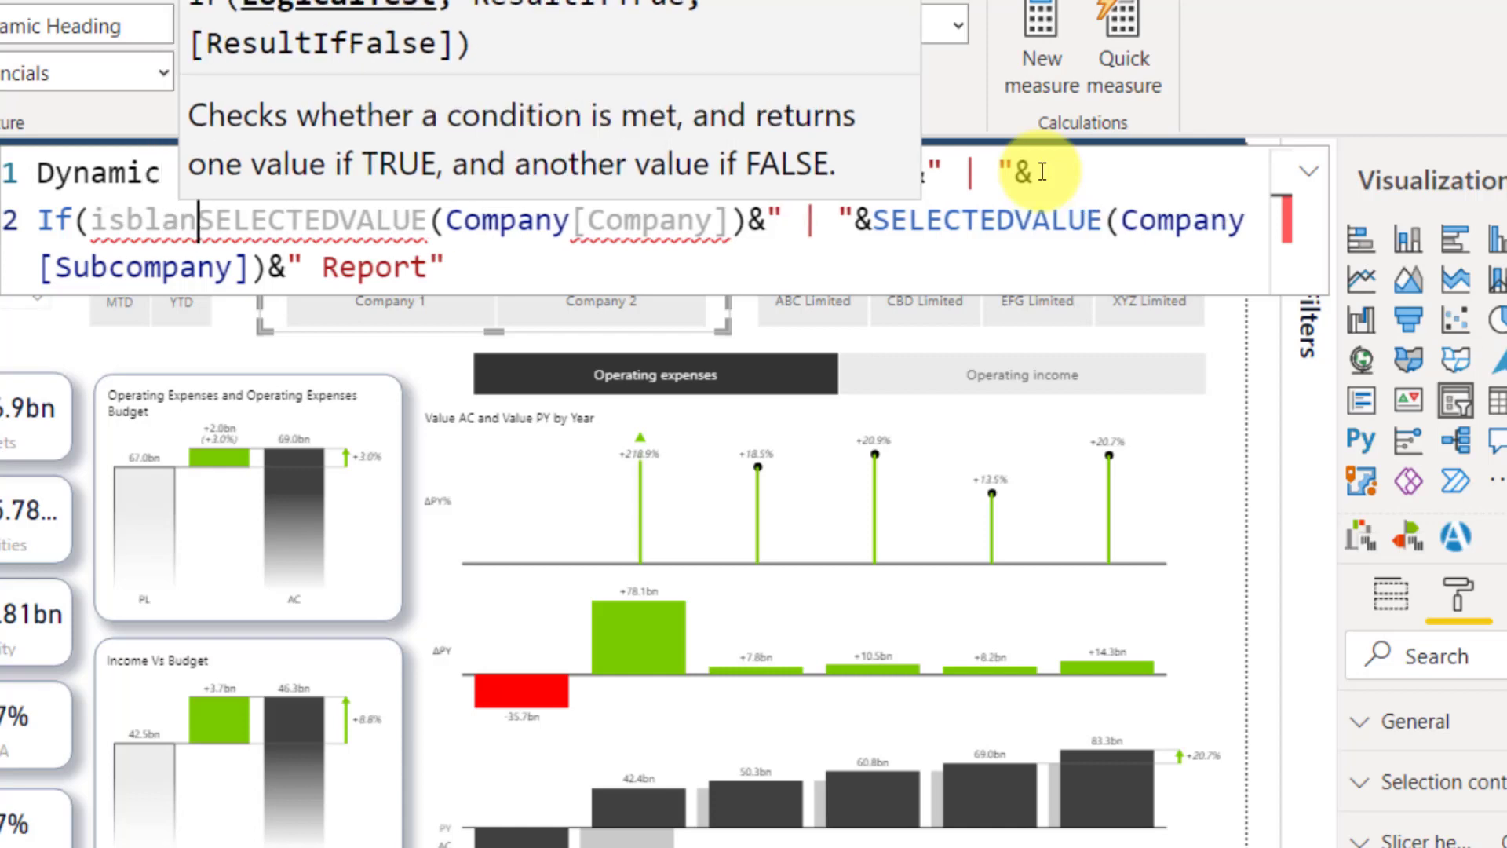
type("(")
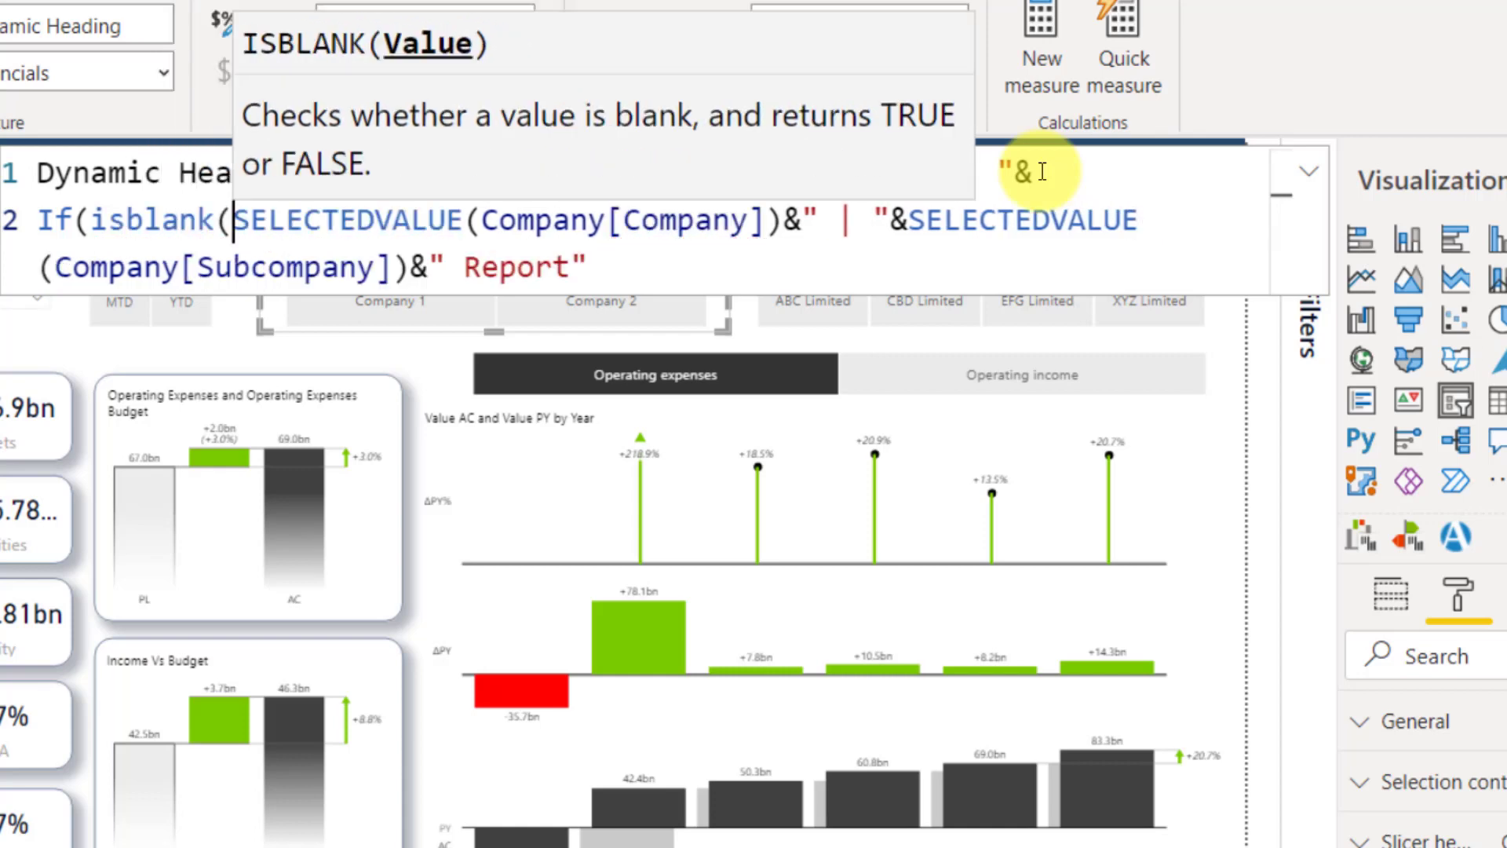
type(")")
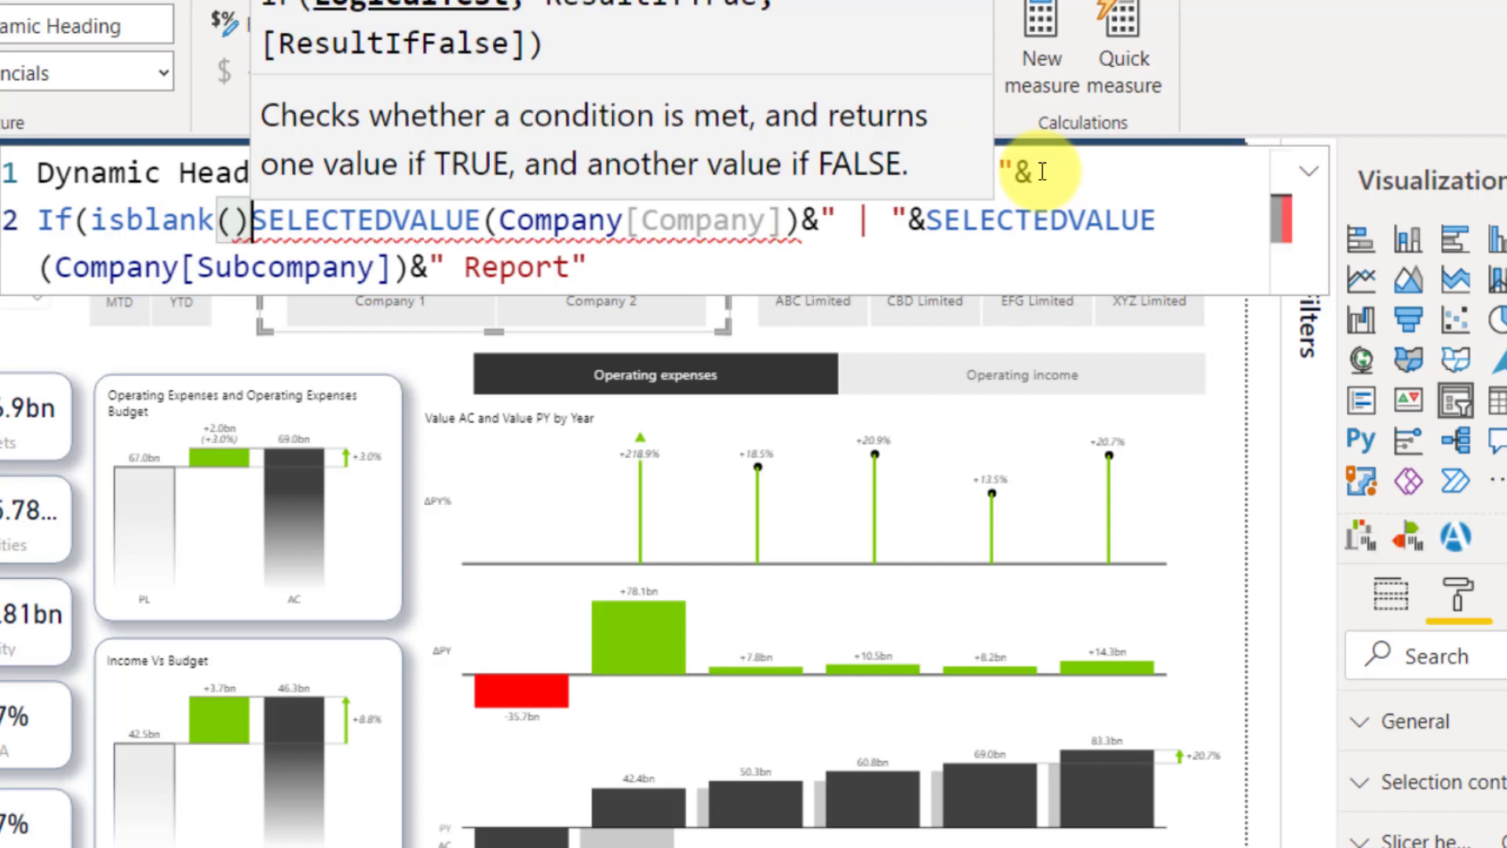
key("BackSpace")
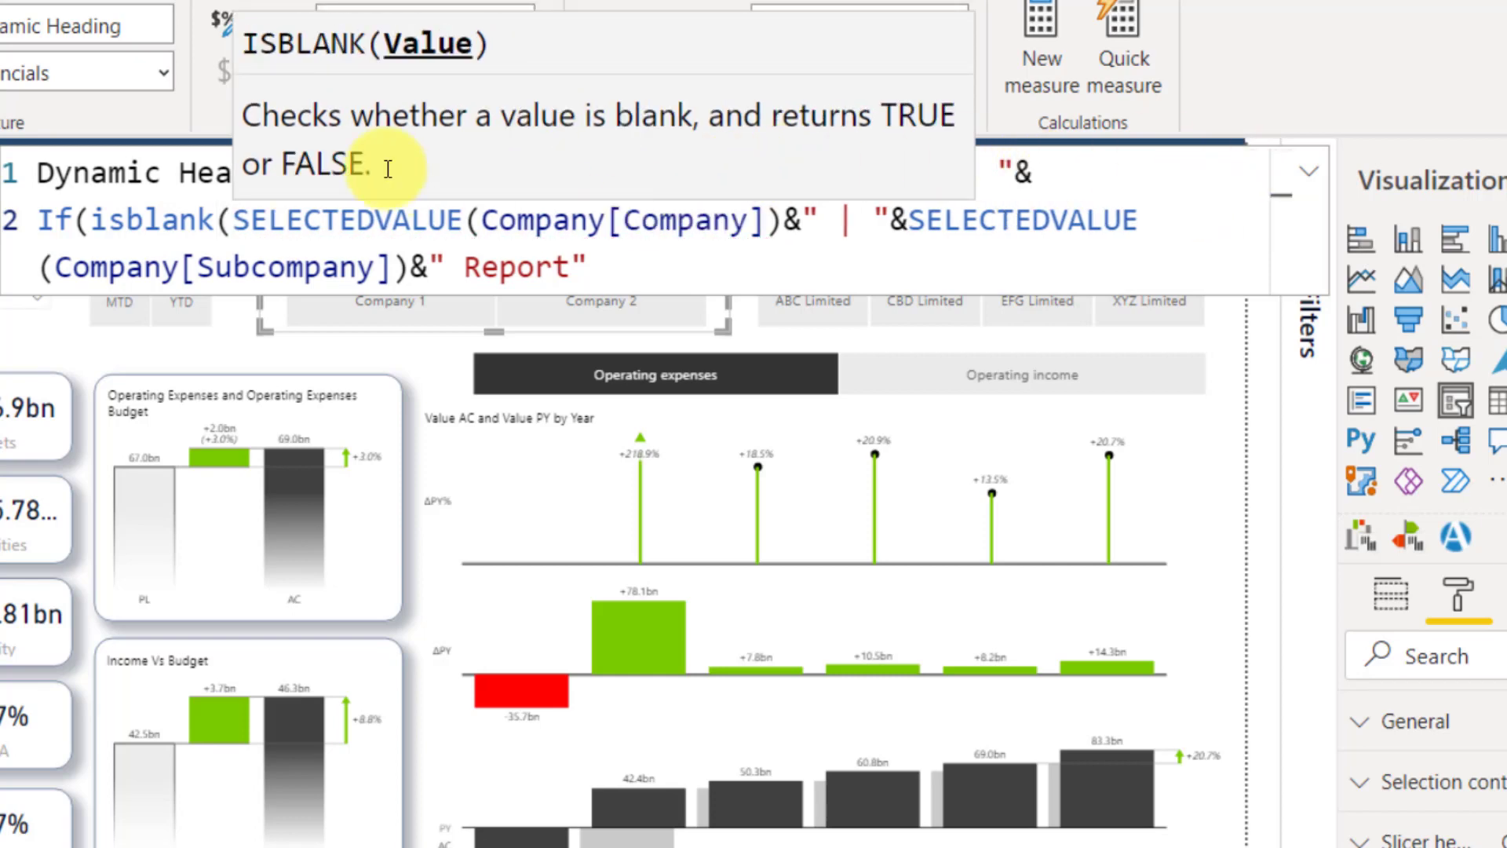
left_click(778, 220)
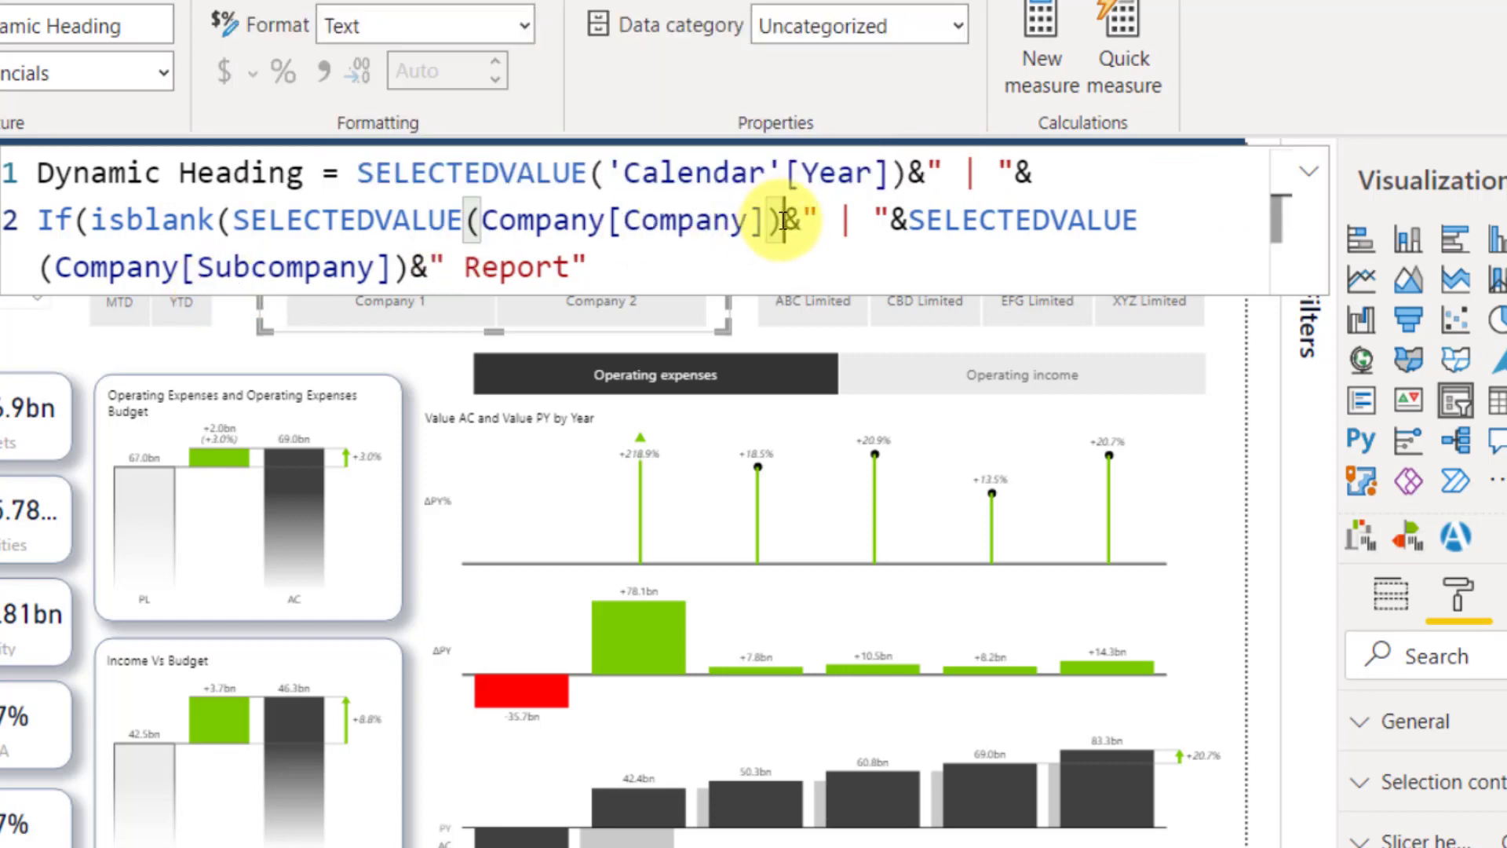
type(")")
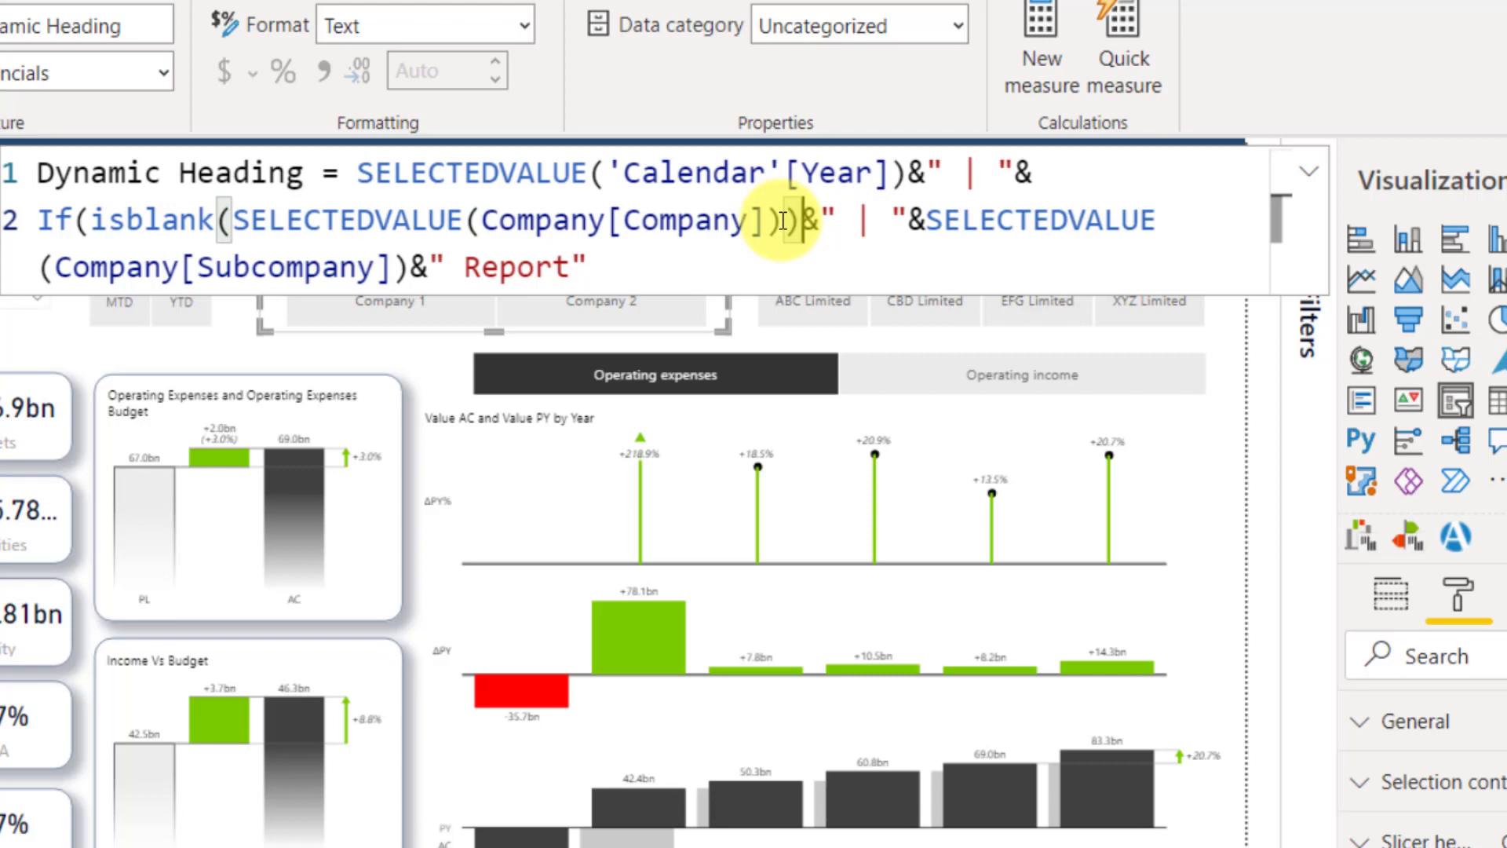
type(",")
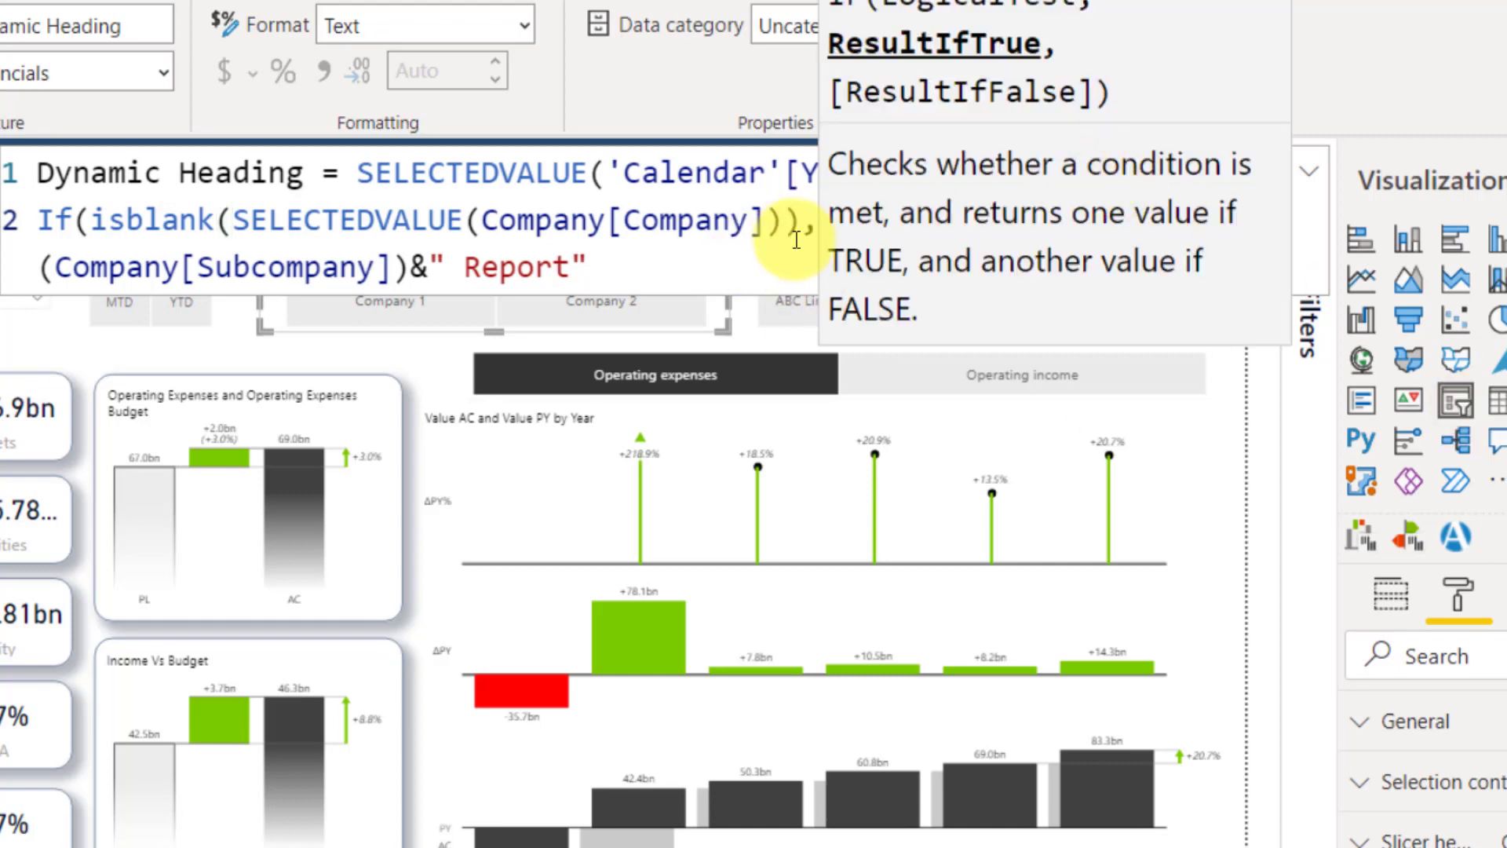
Enter "Consolidated " as the If function's result for a blank company selection, followed by a comma.
left_click(785, 226)
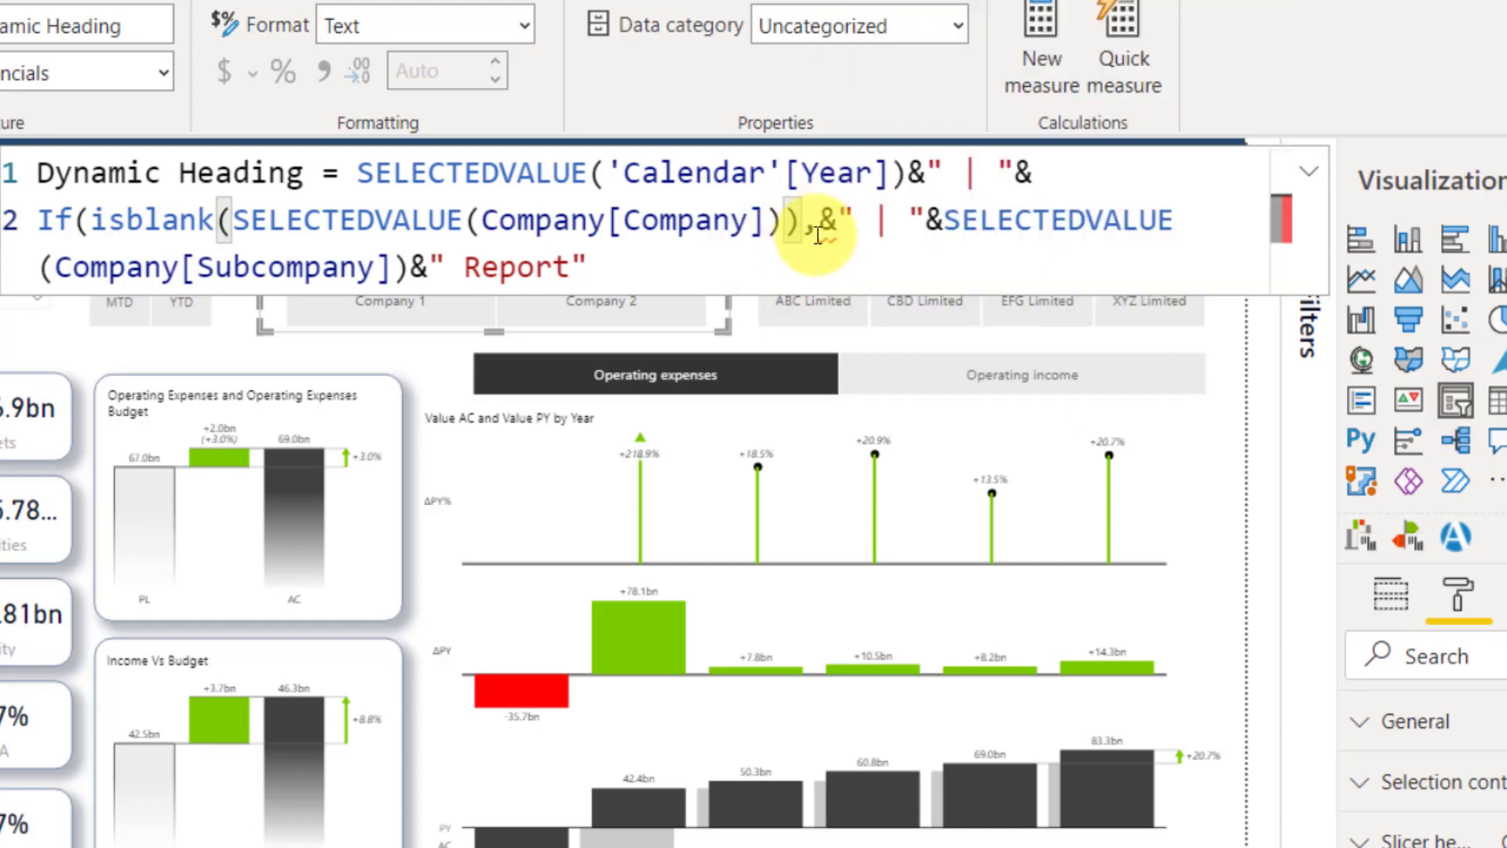
left_click(817, 233)
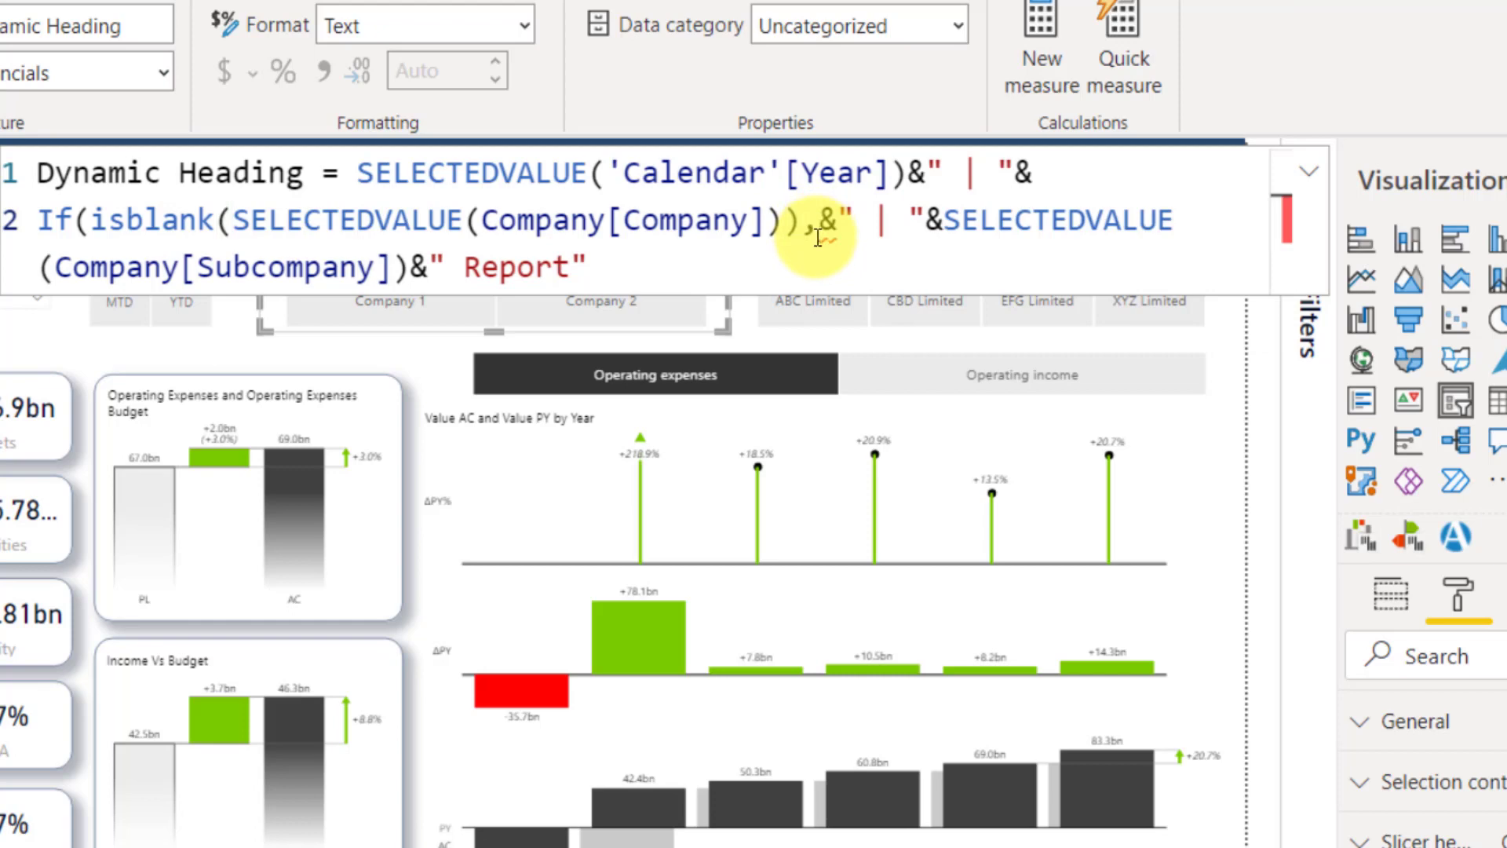
type("\"")
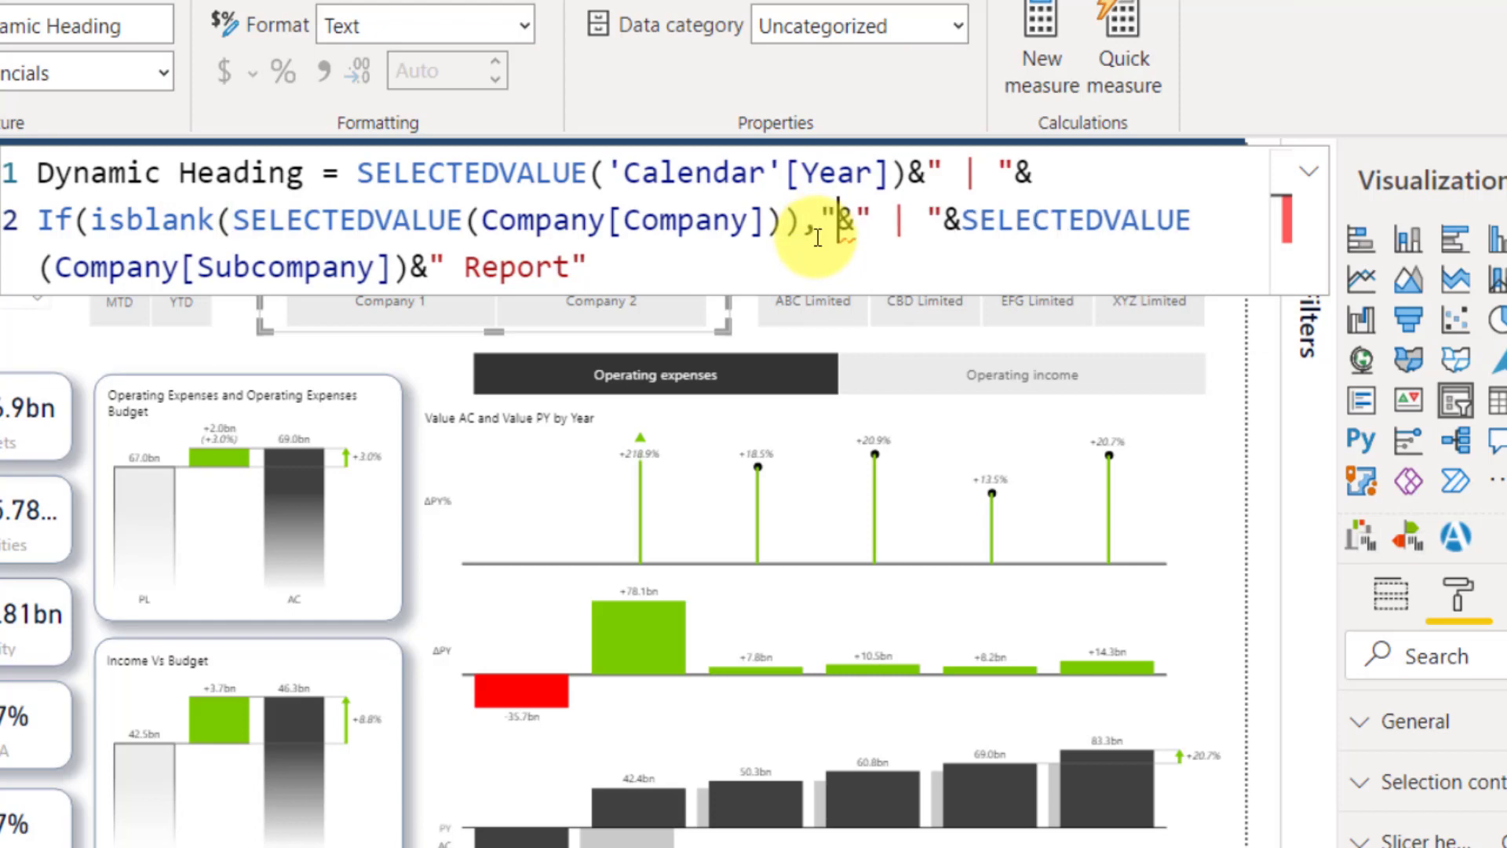
type("Co")
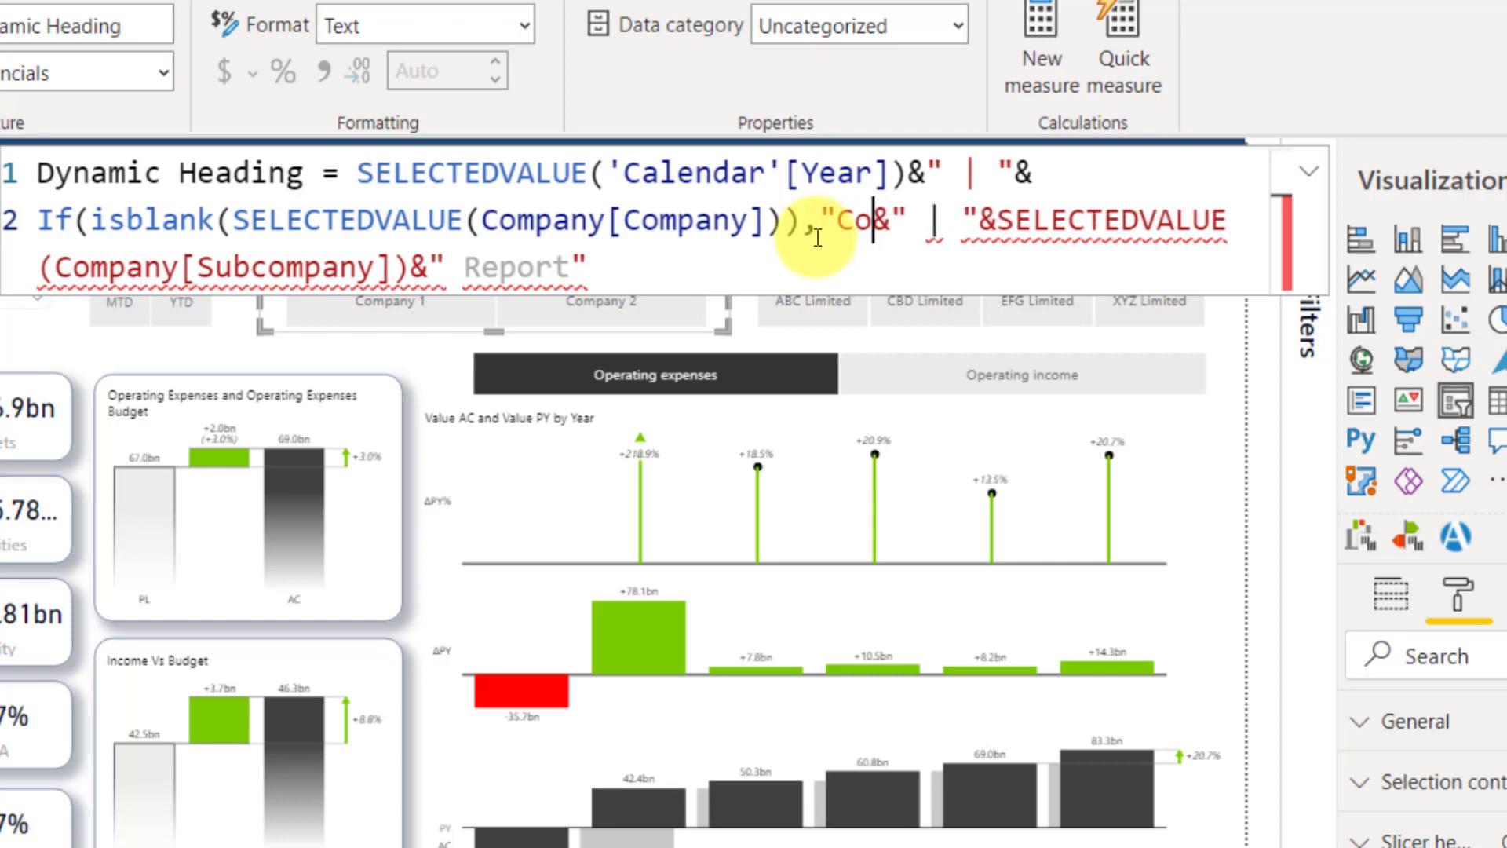
type("nsolidated")
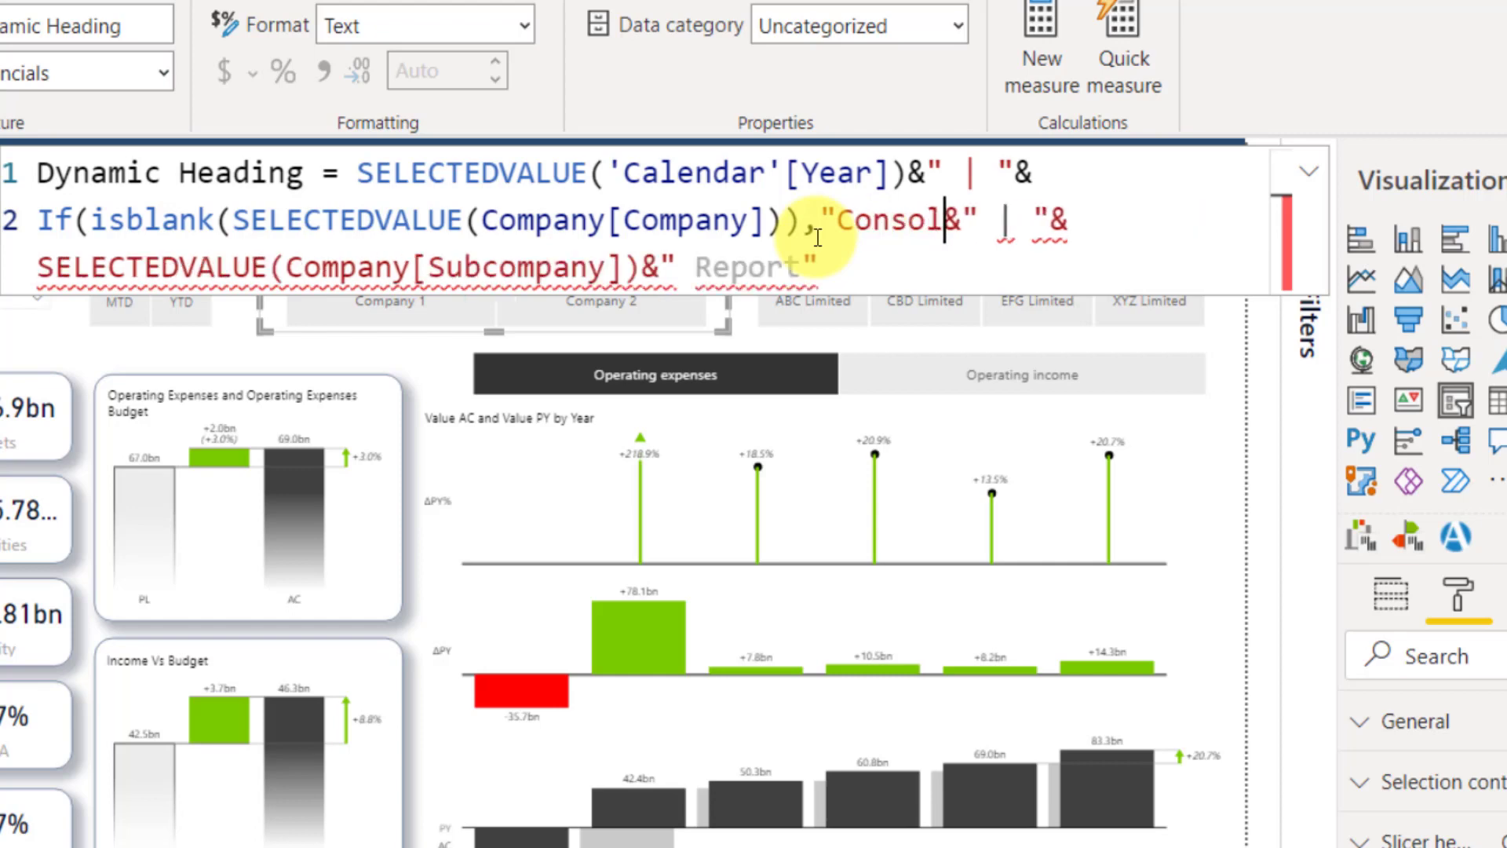
type(" \"")
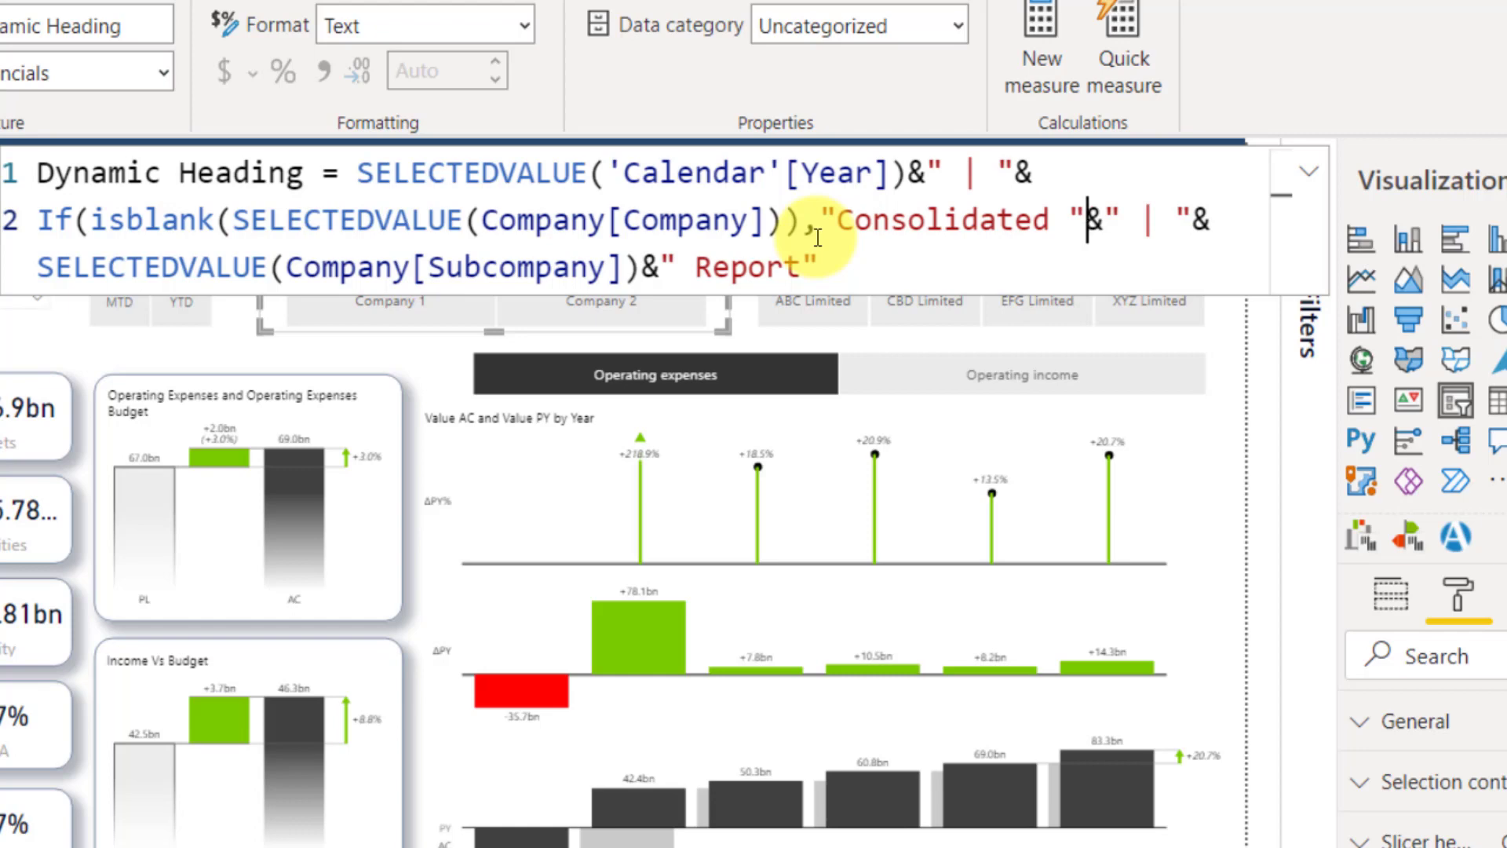
type(",")
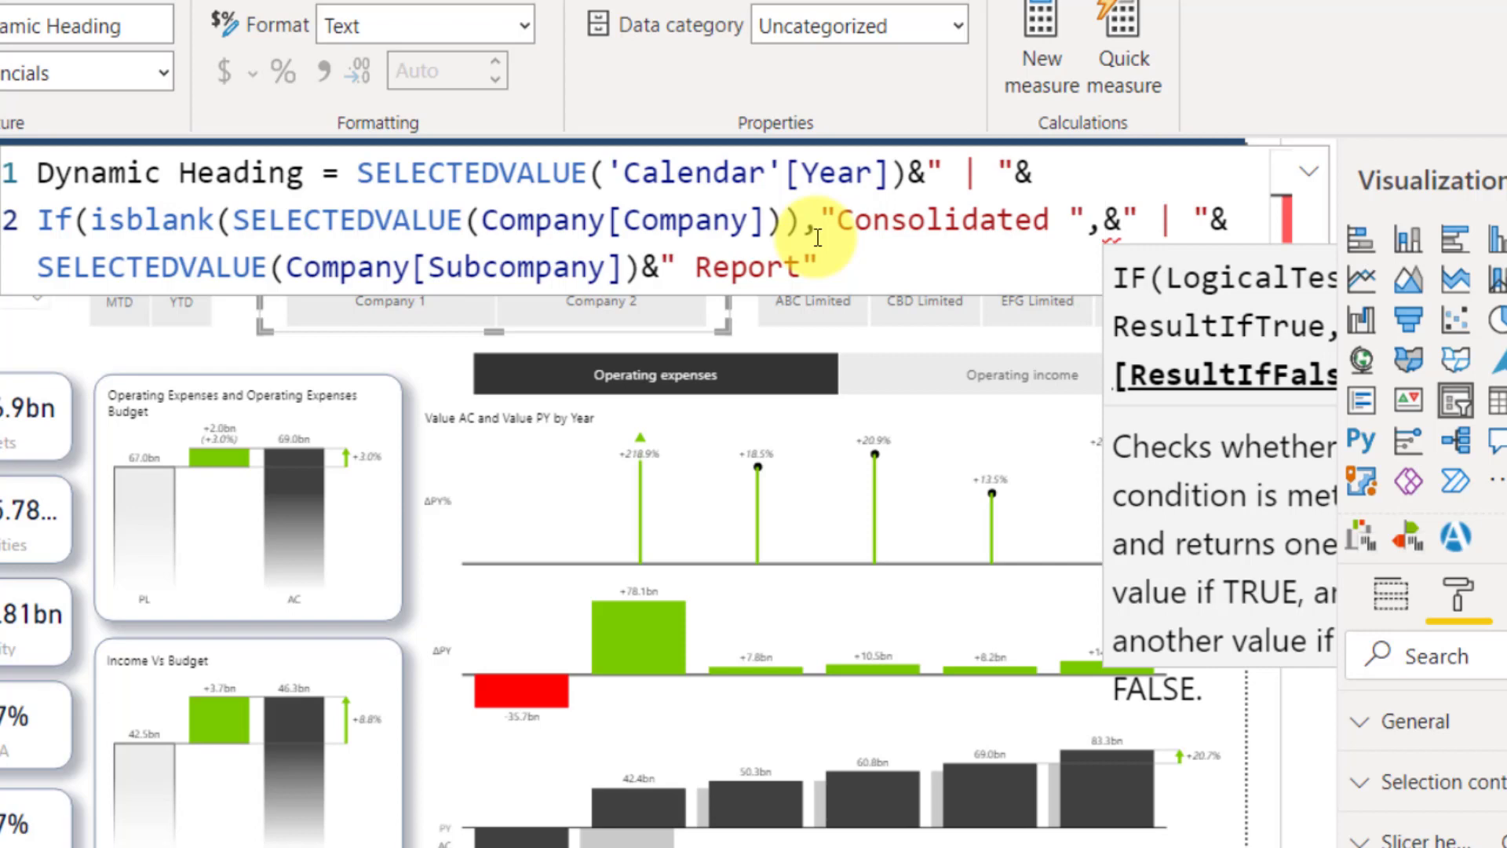
Begin the If function's false result with the function name prefix "selected".
type("s")
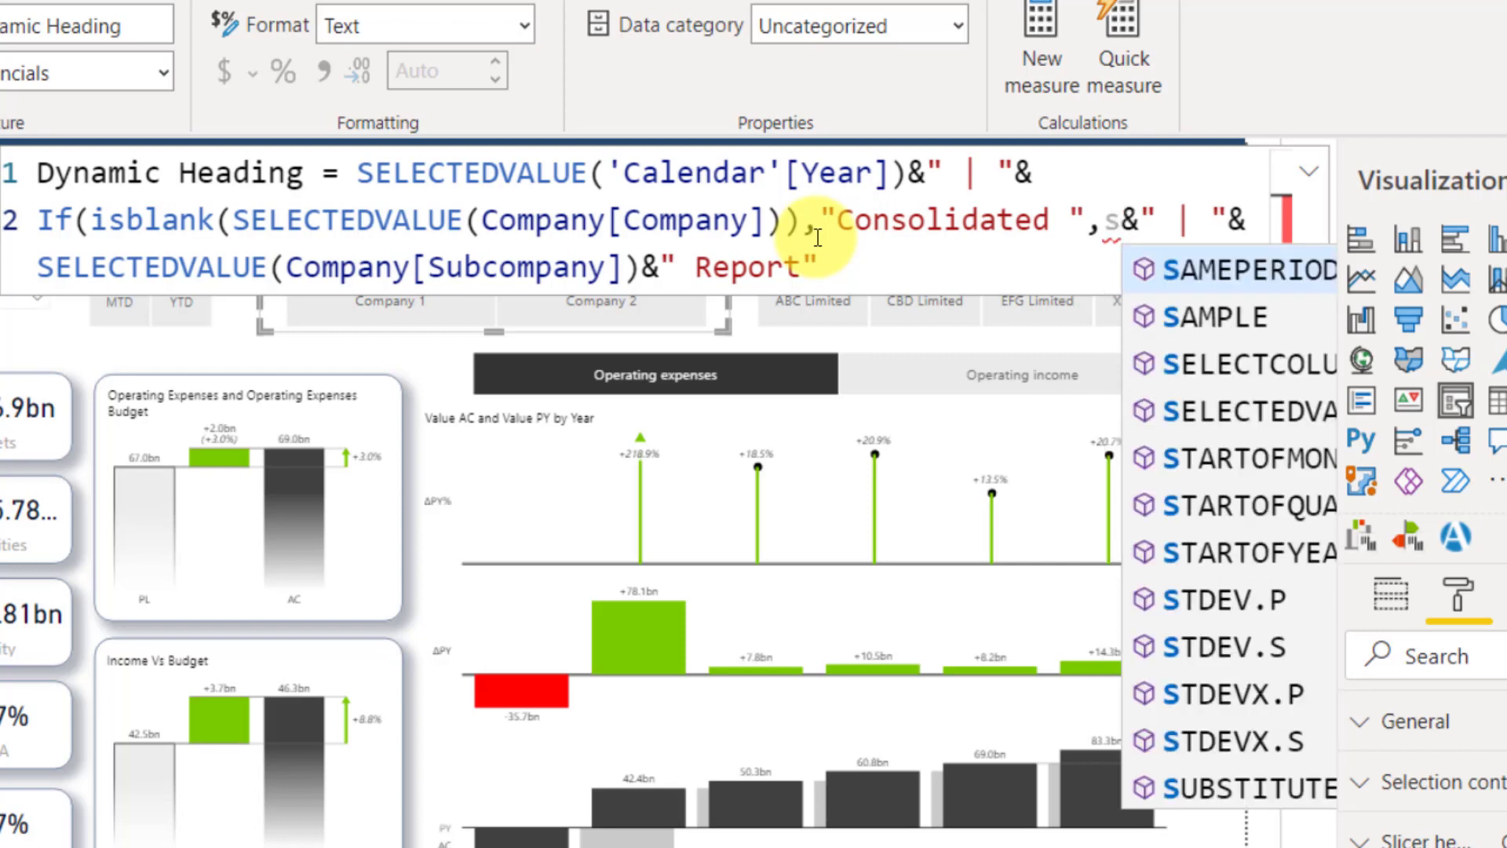
type("ele")
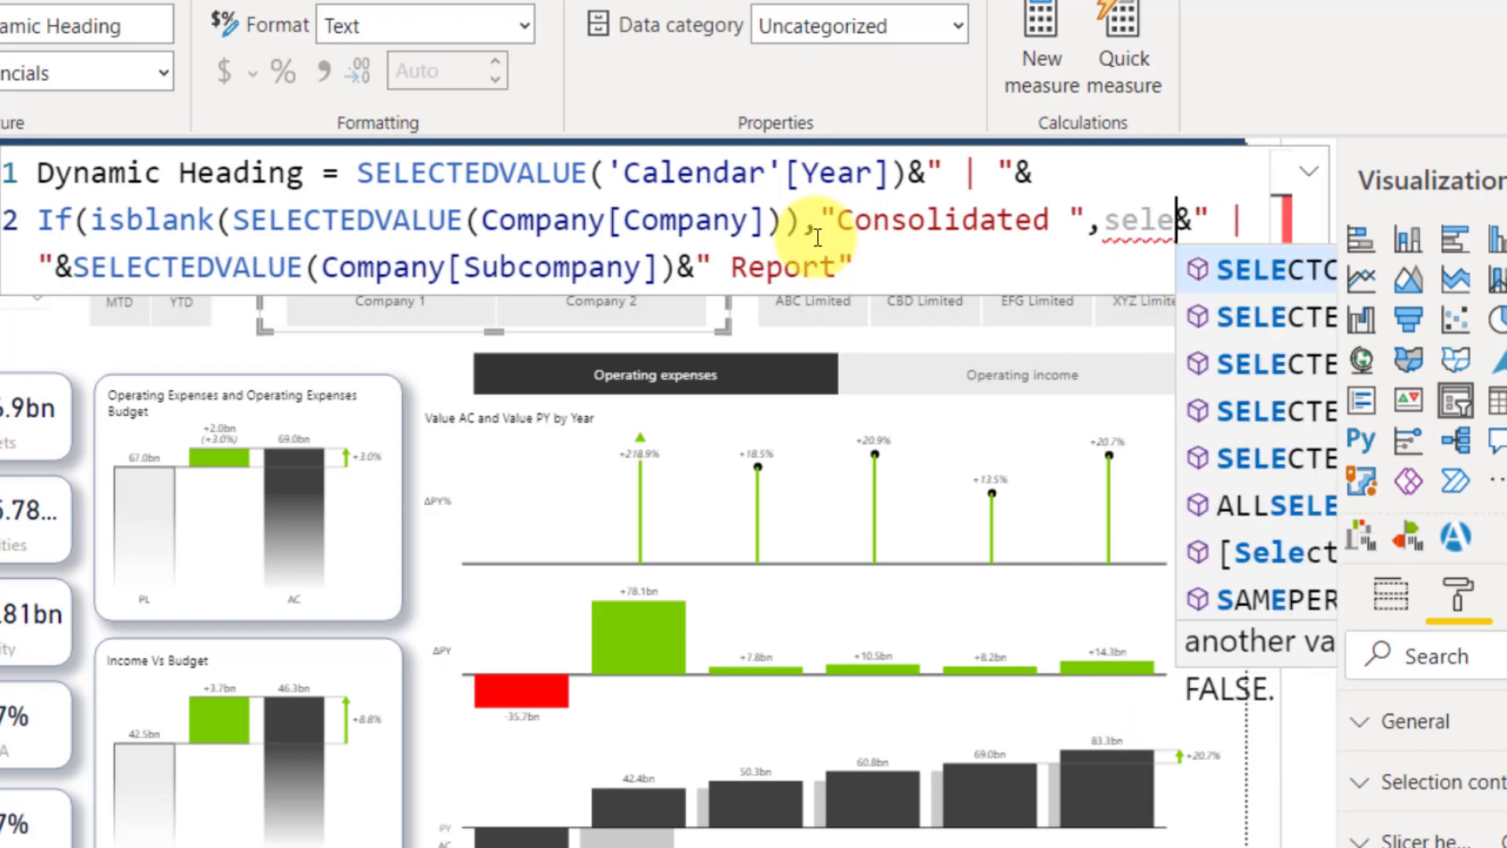
type("ct")
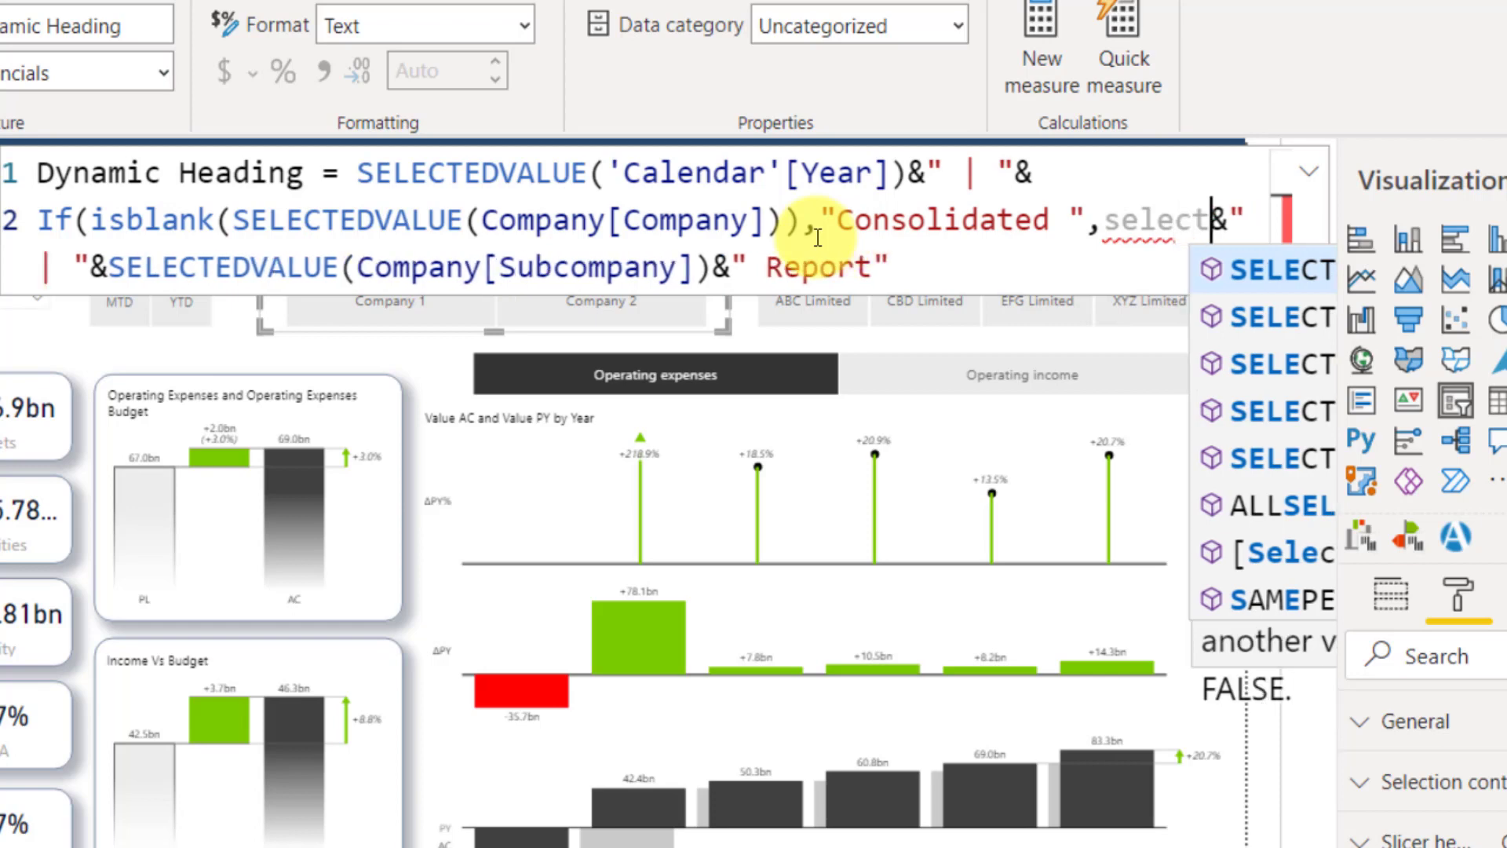
type("ed")
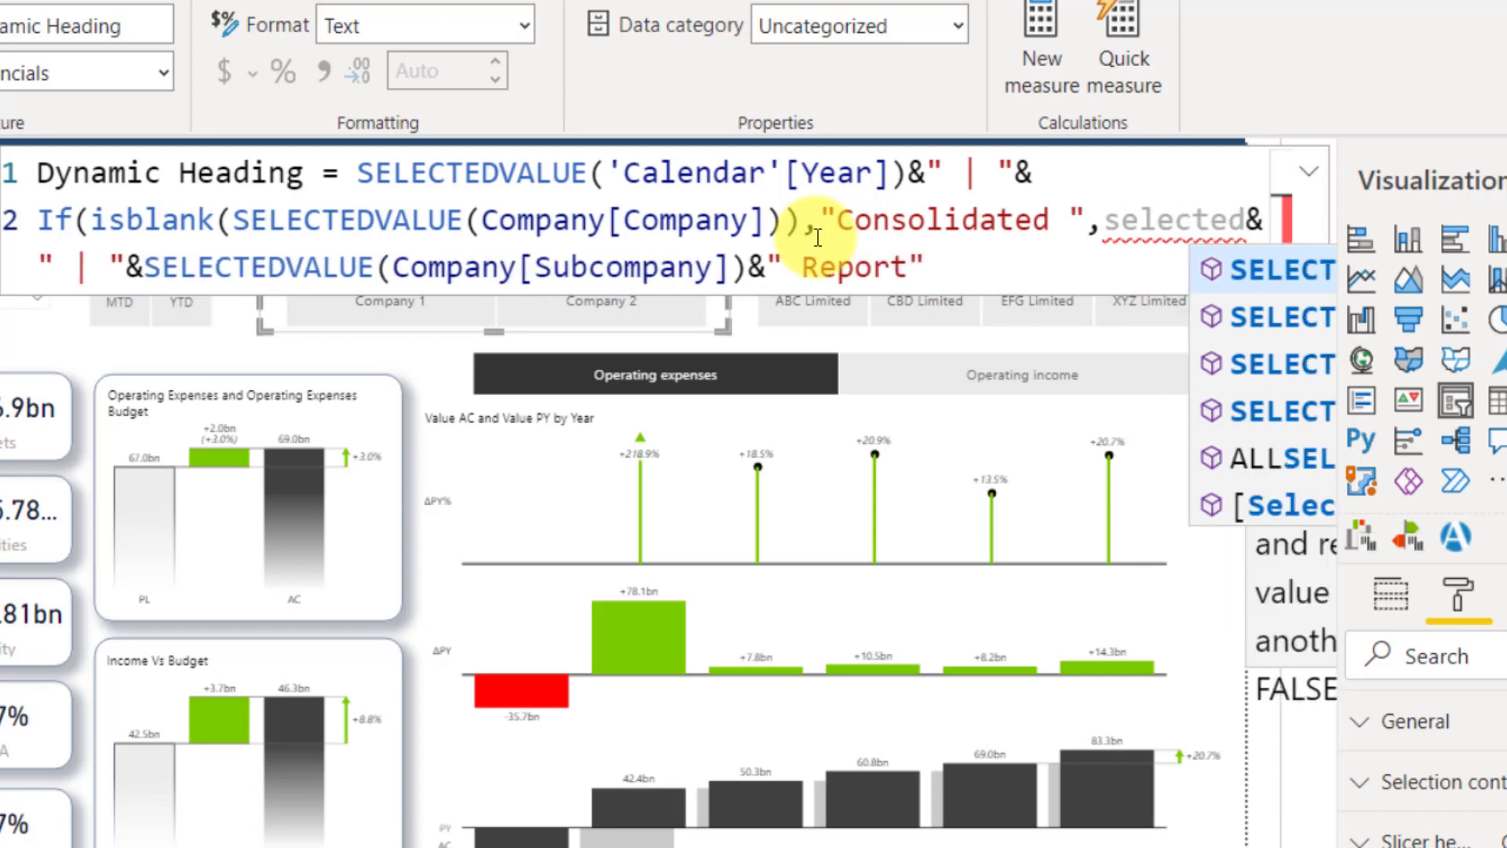
key("Down")
key("Tab")
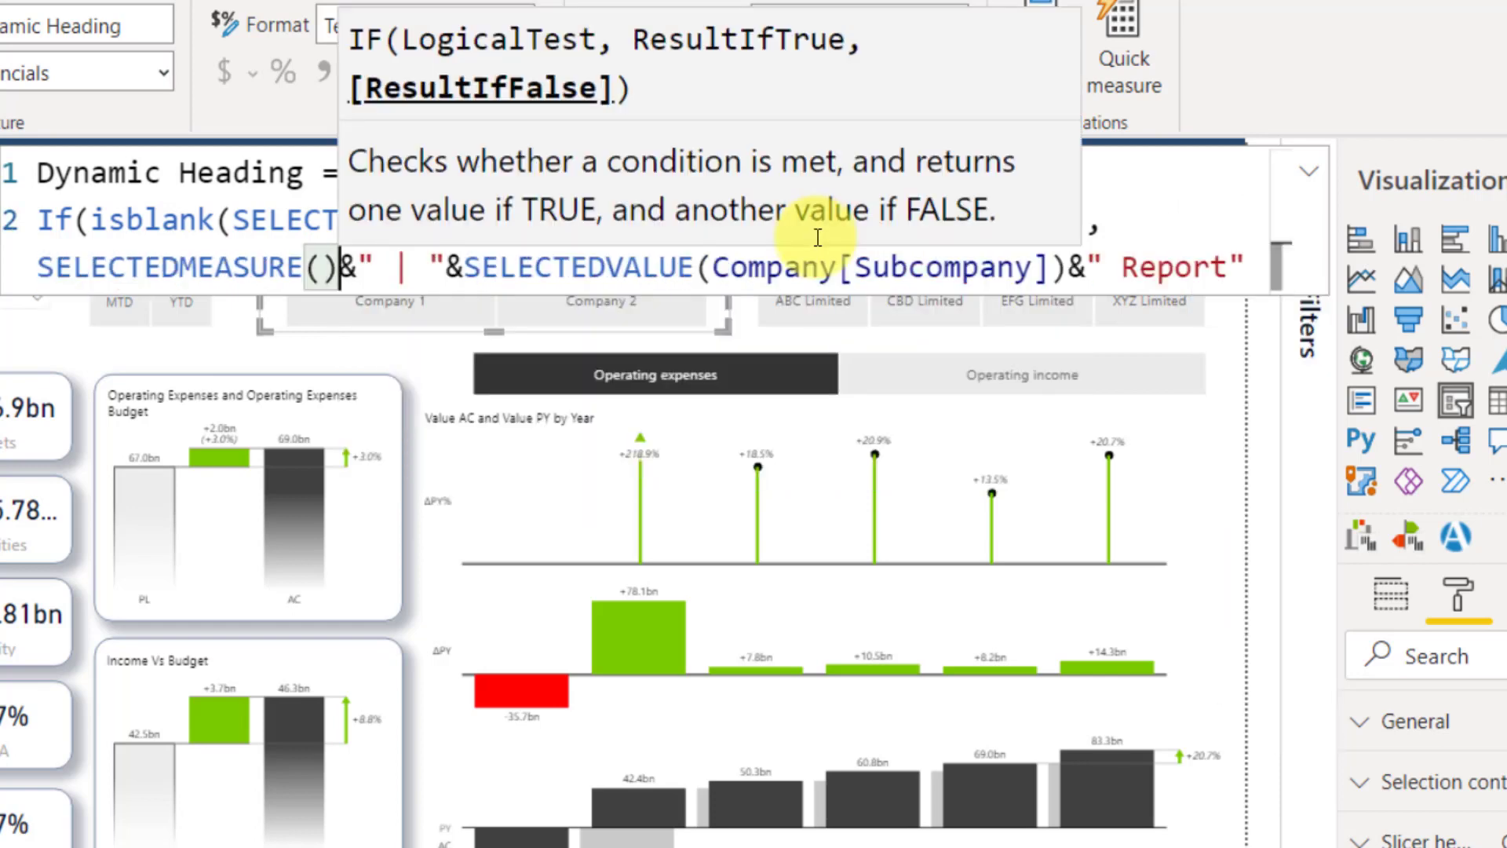
key("BackSpace")
key("BackSpace")
key("BackSpace")
key("BackSpace")
key("BackSpace")
key("BackSpace")
key("BackSpace")
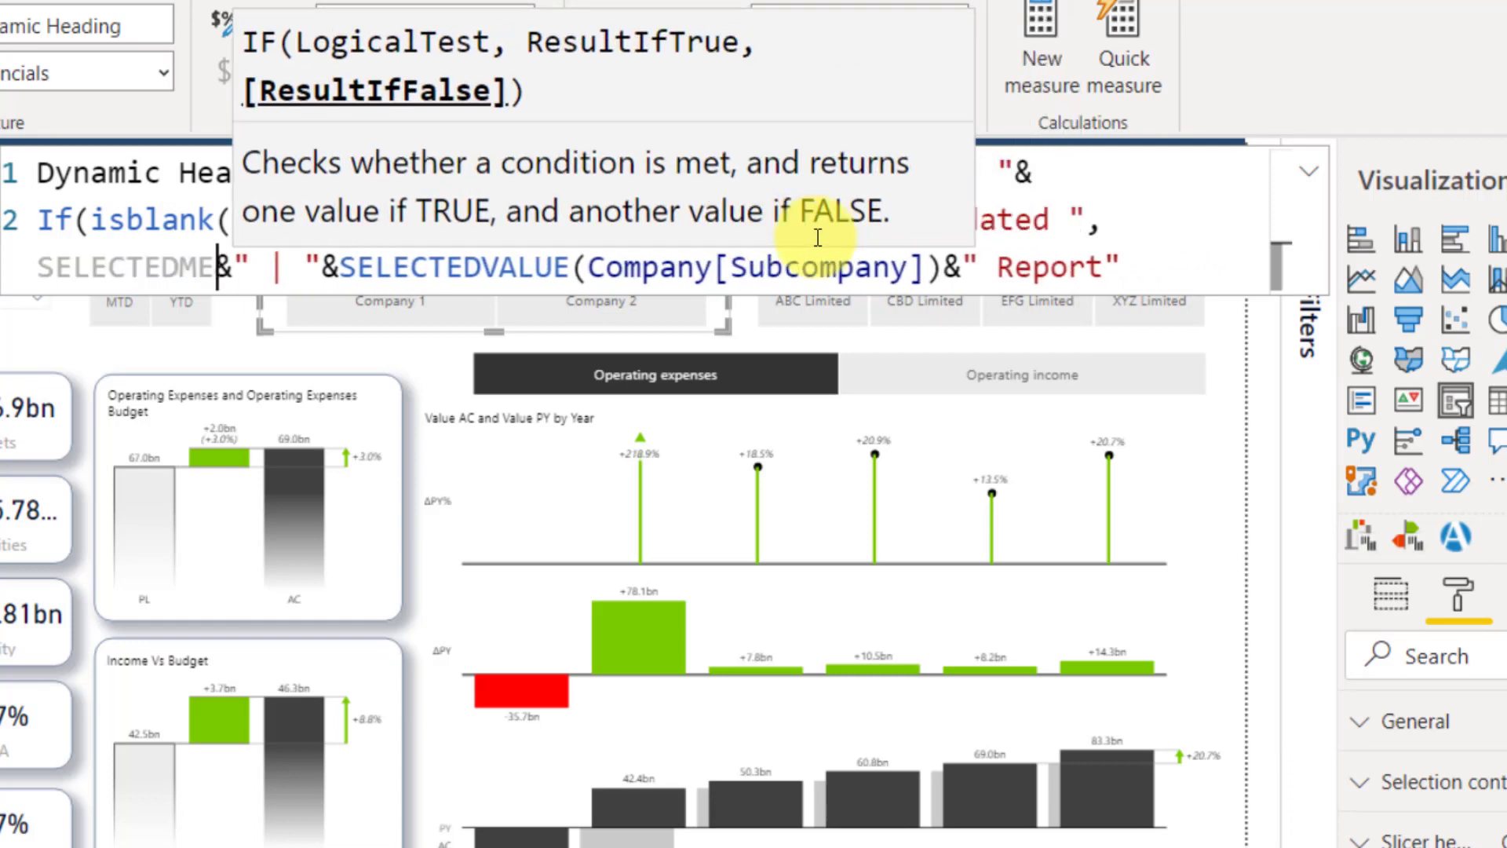
key("BackSpace")
key("BackSpace")
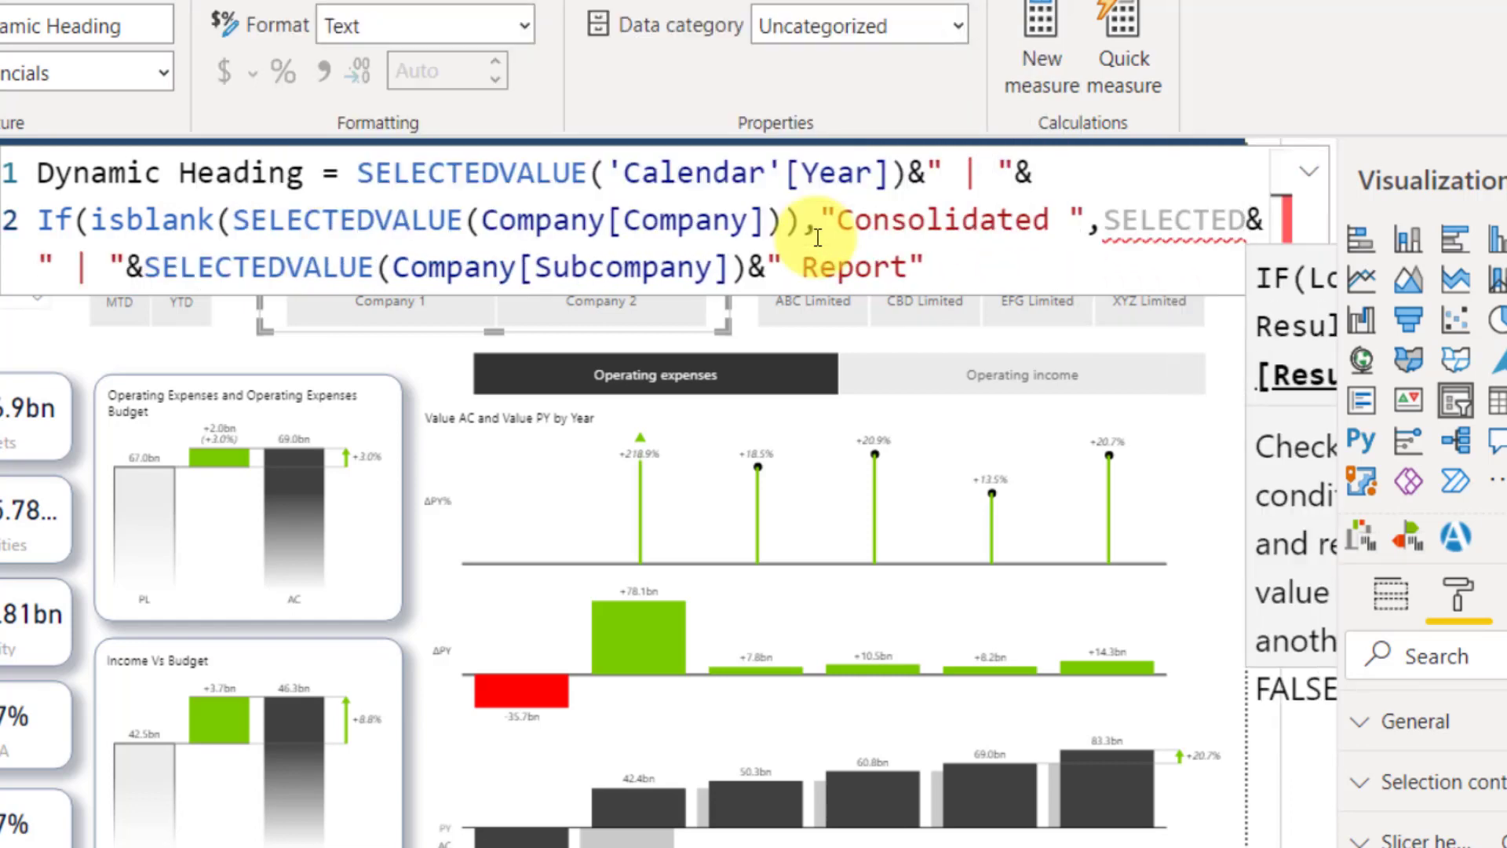
Complete the If function's false result as SELECTEDVALUE(Company[Company]).
type("va")
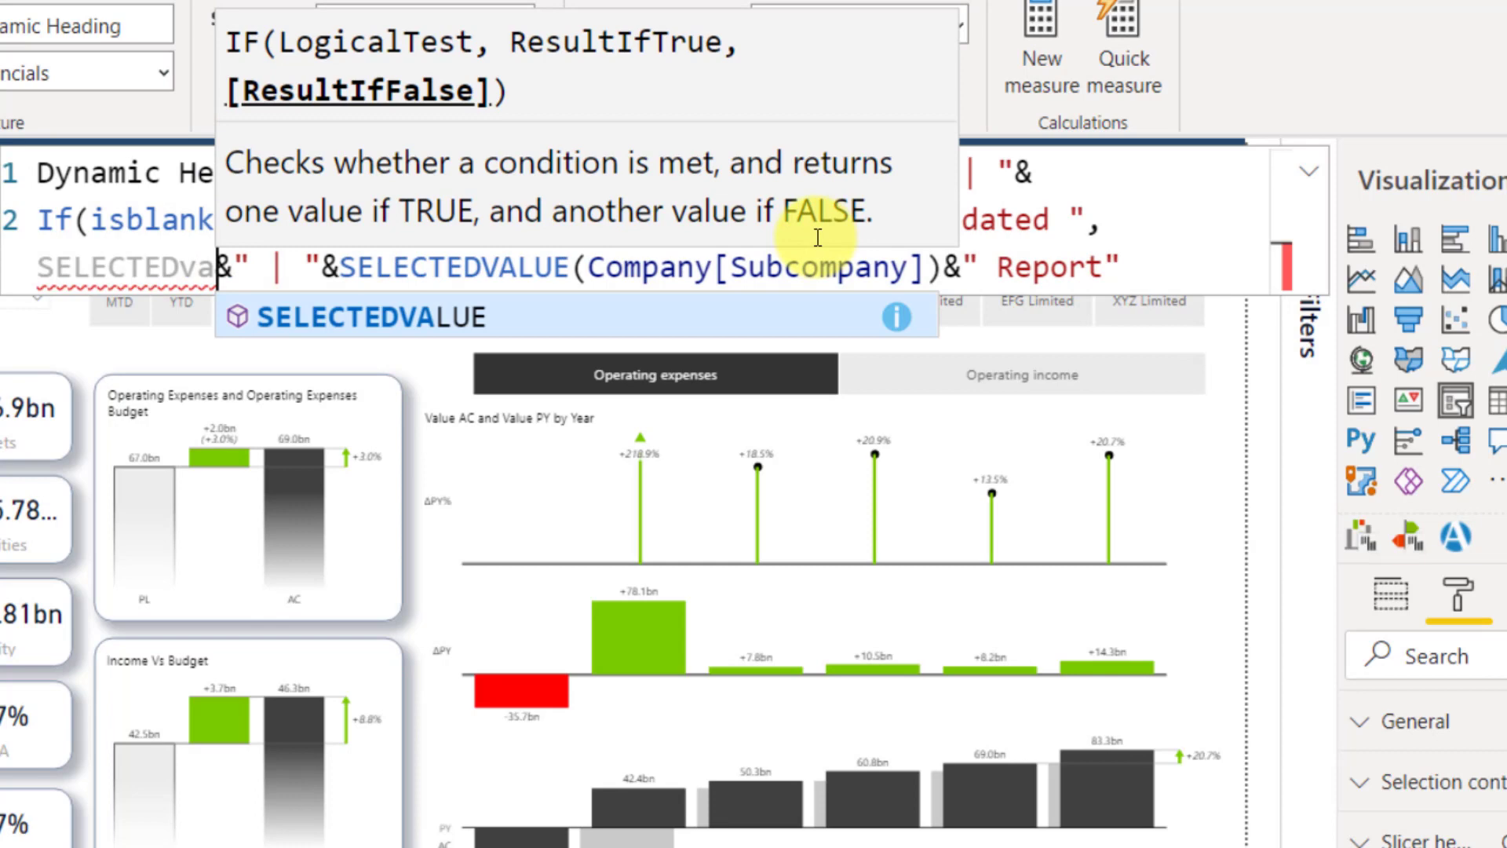
key("Tab")
type("com")
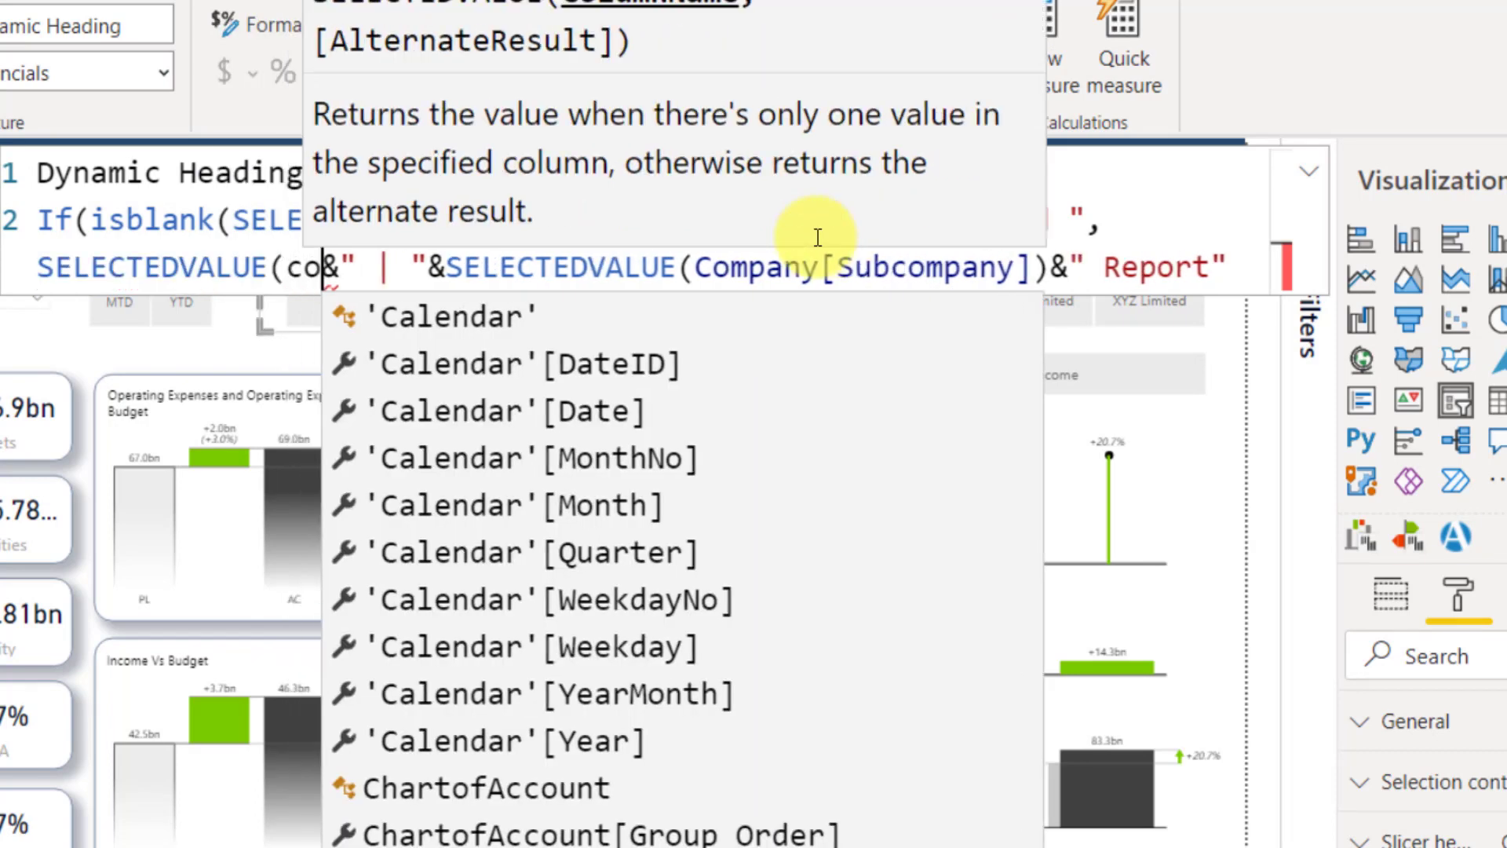
key("Down")
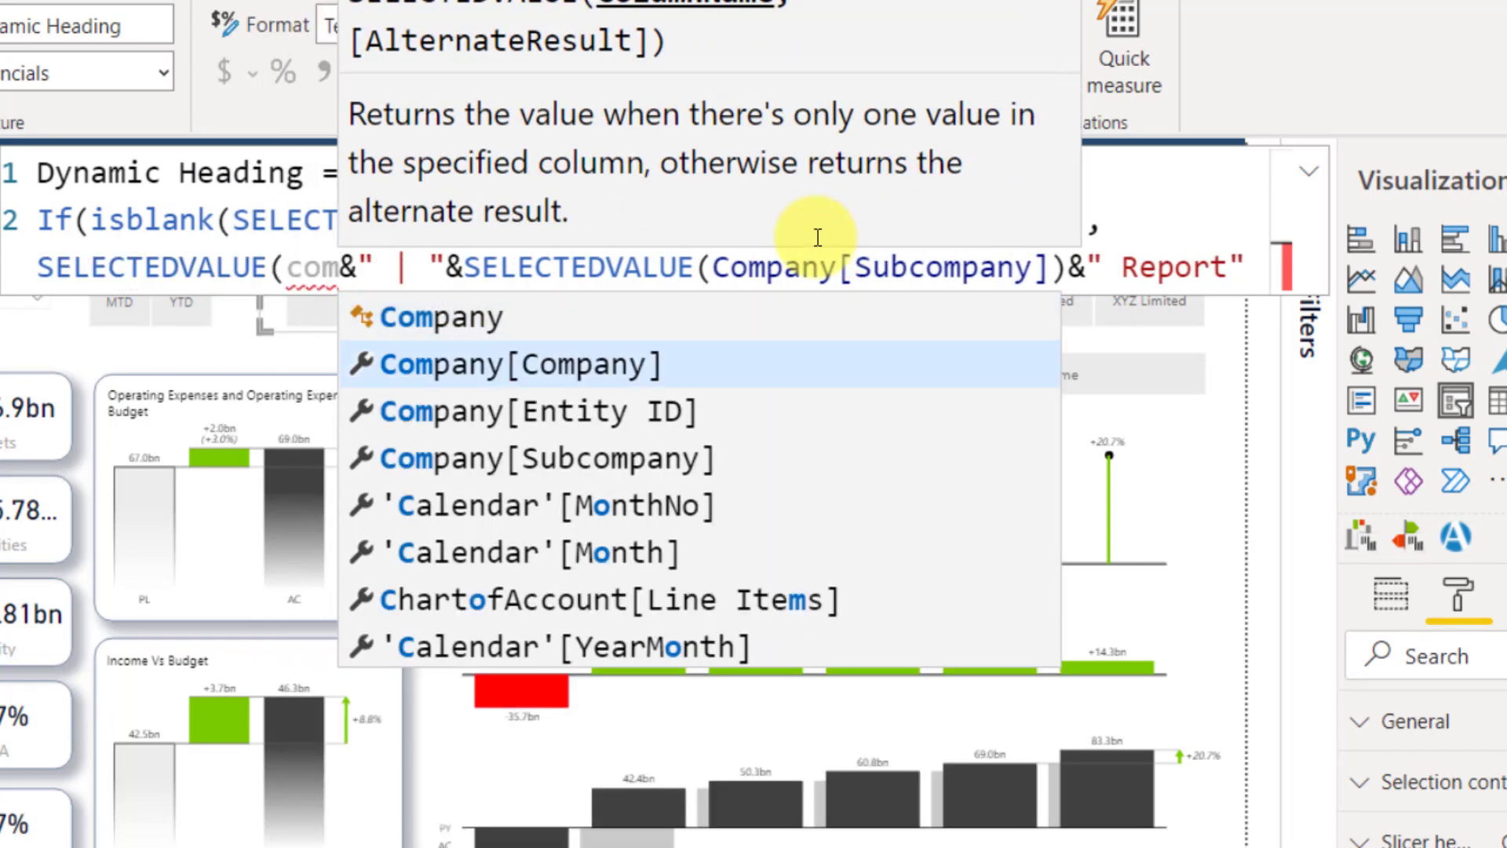
key("Tab")
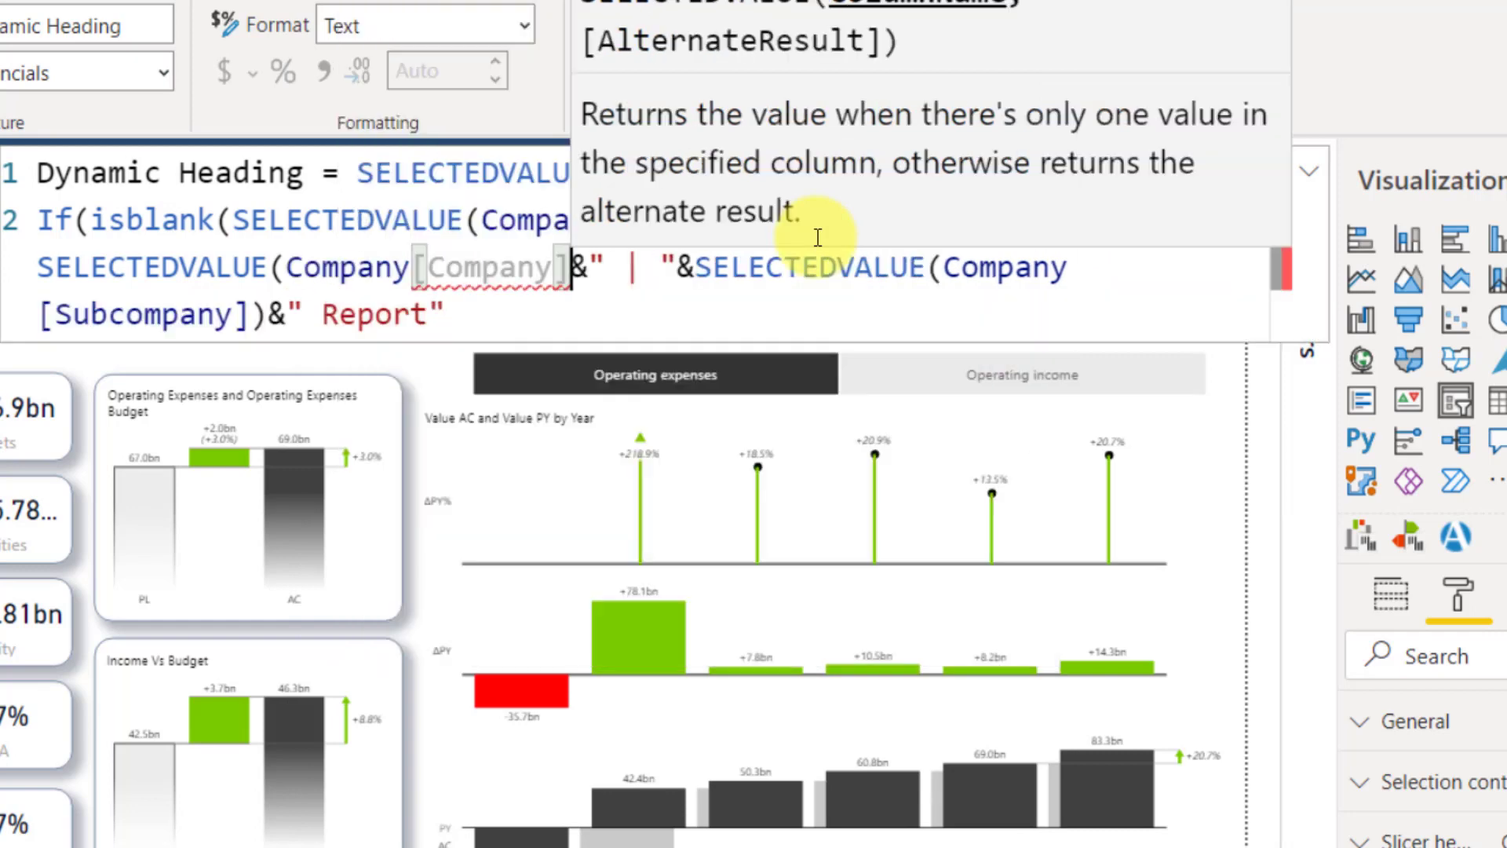
type(")")
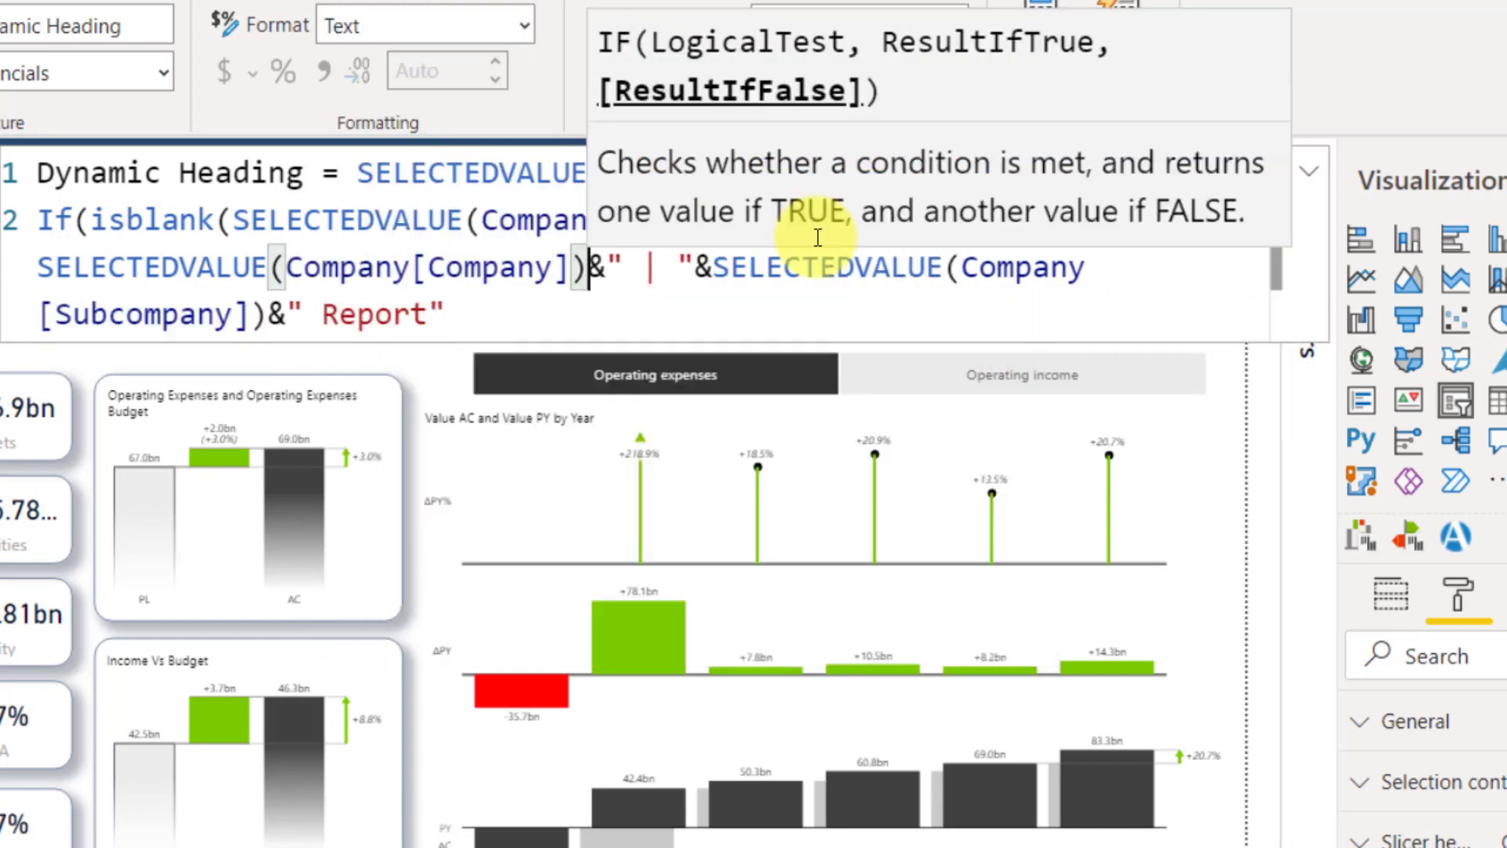
Review the edited Dynamic Heading formula and commit the measure.
left_click(505, 220)
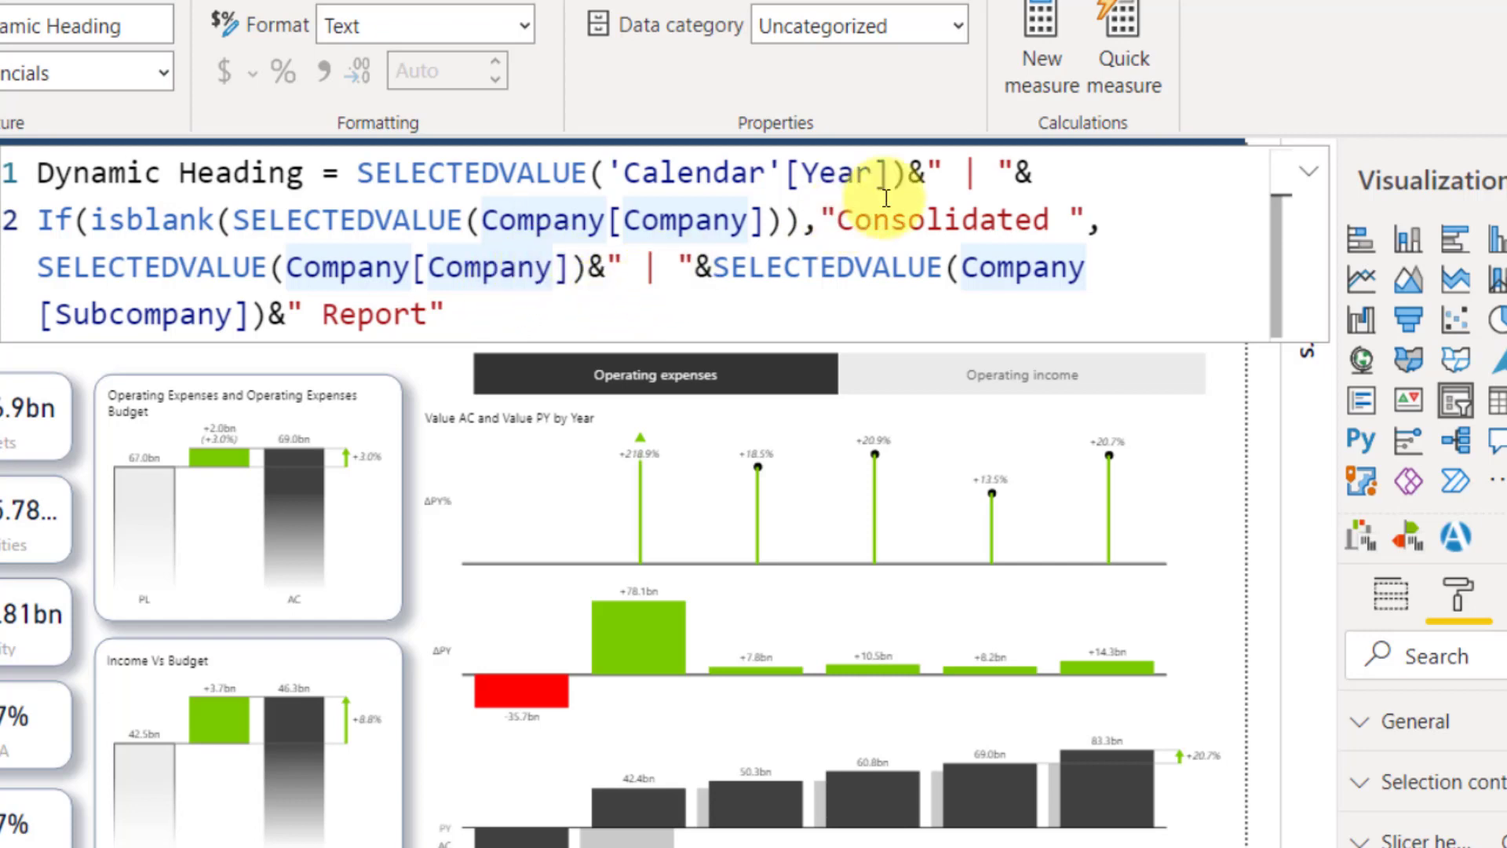
left_click(792, 313)
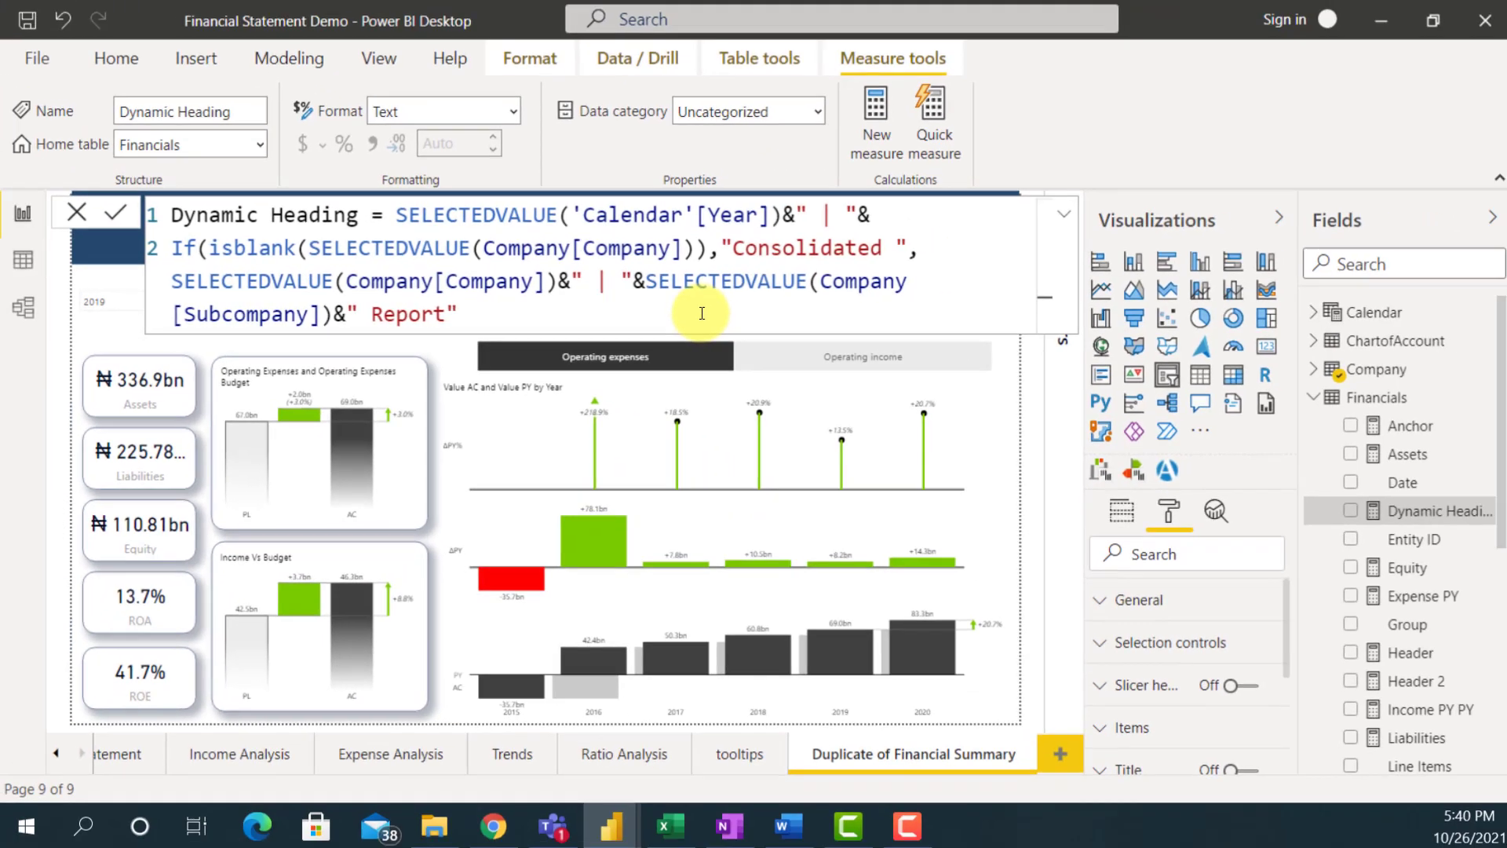
left_click(1501, 480)
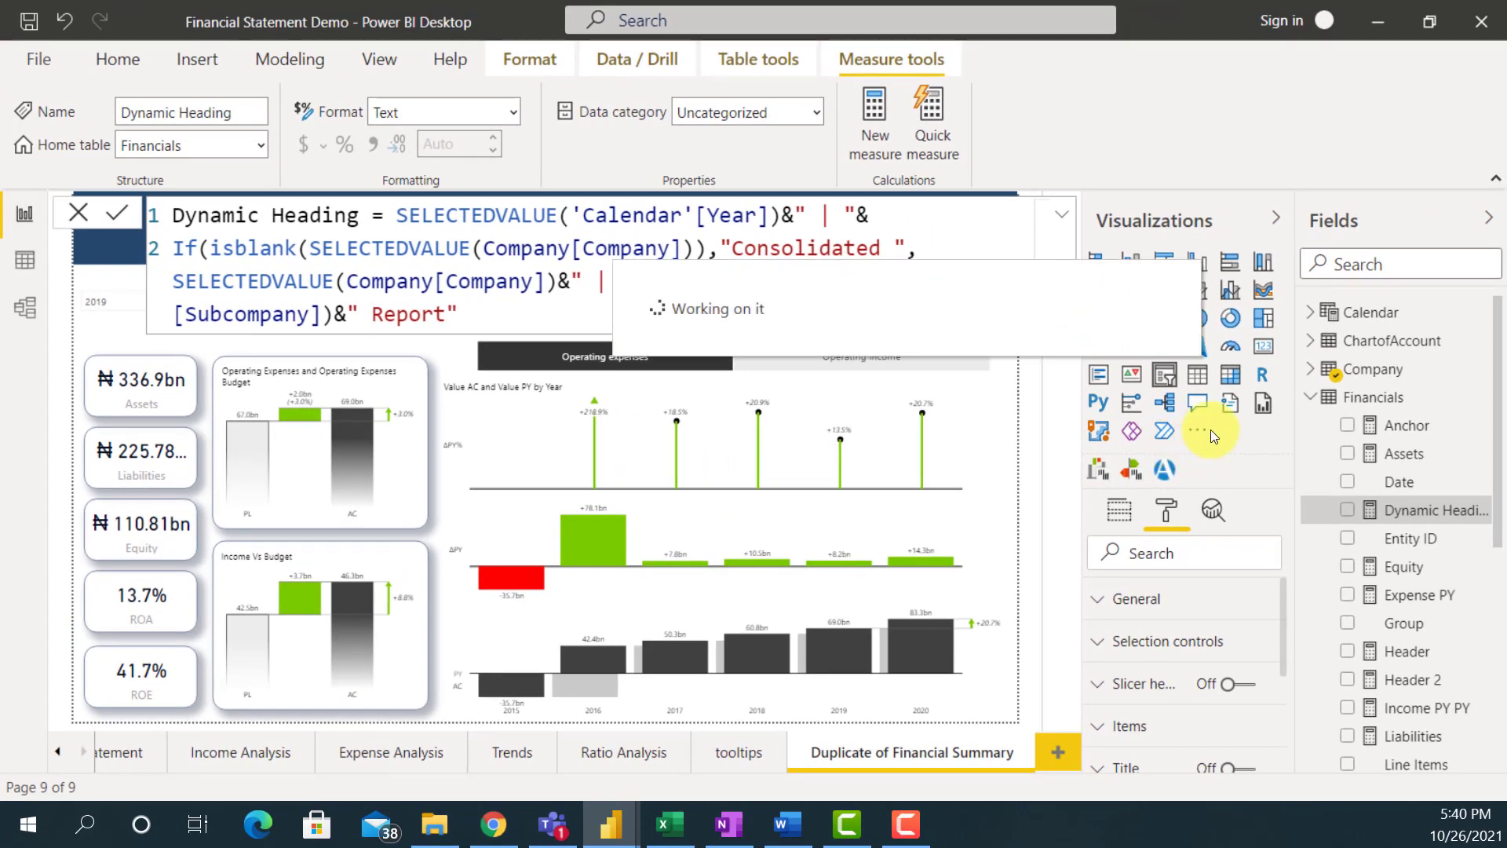
left_click(1378, 399)
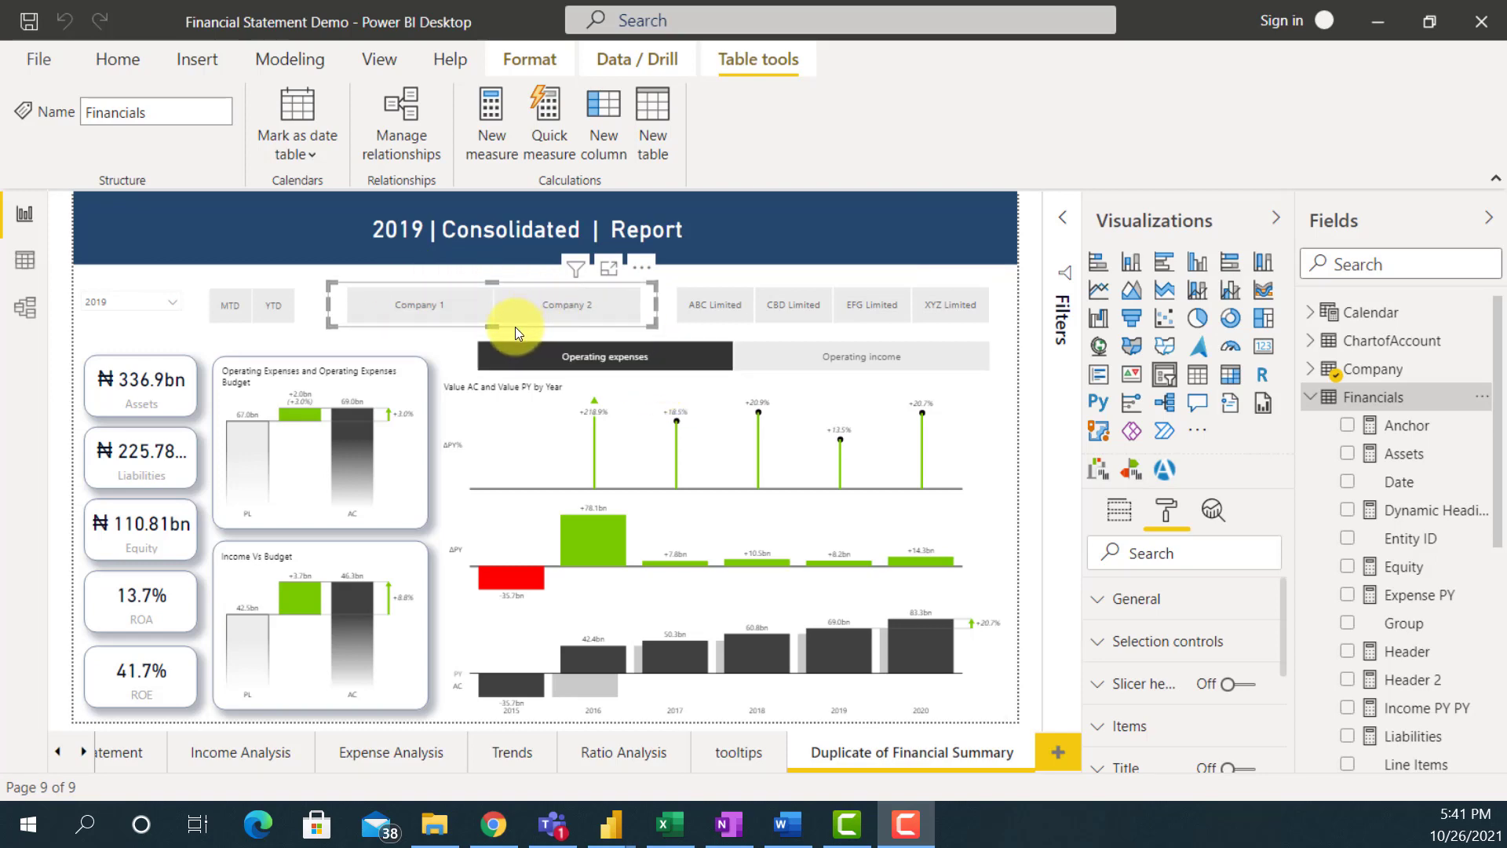
Filter the report to Company 1 and clear the selection again to check the dynamic heading.
left_click(449, 308)
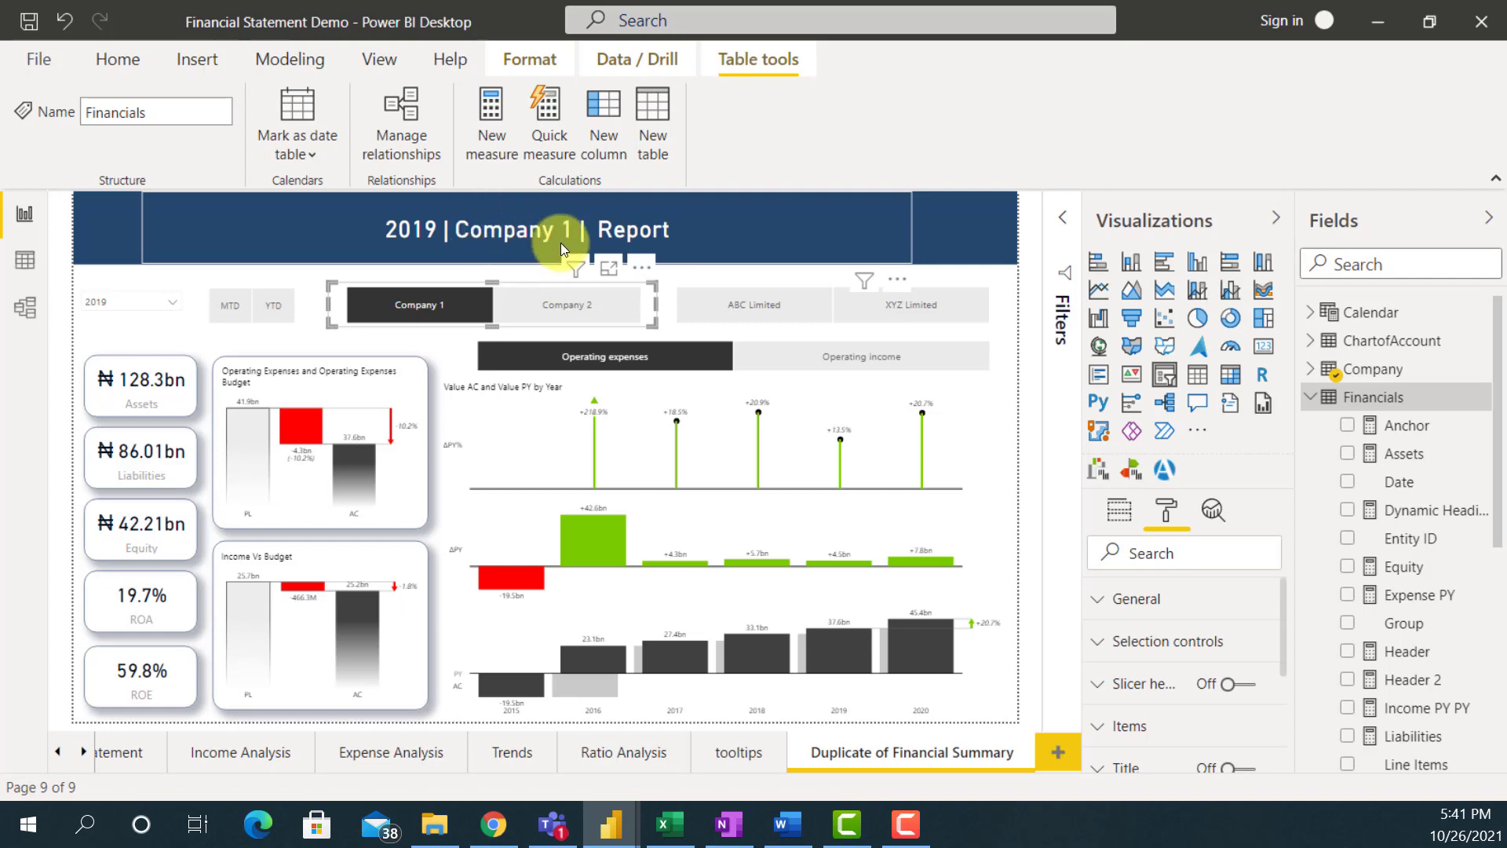
left_click(459, 308)
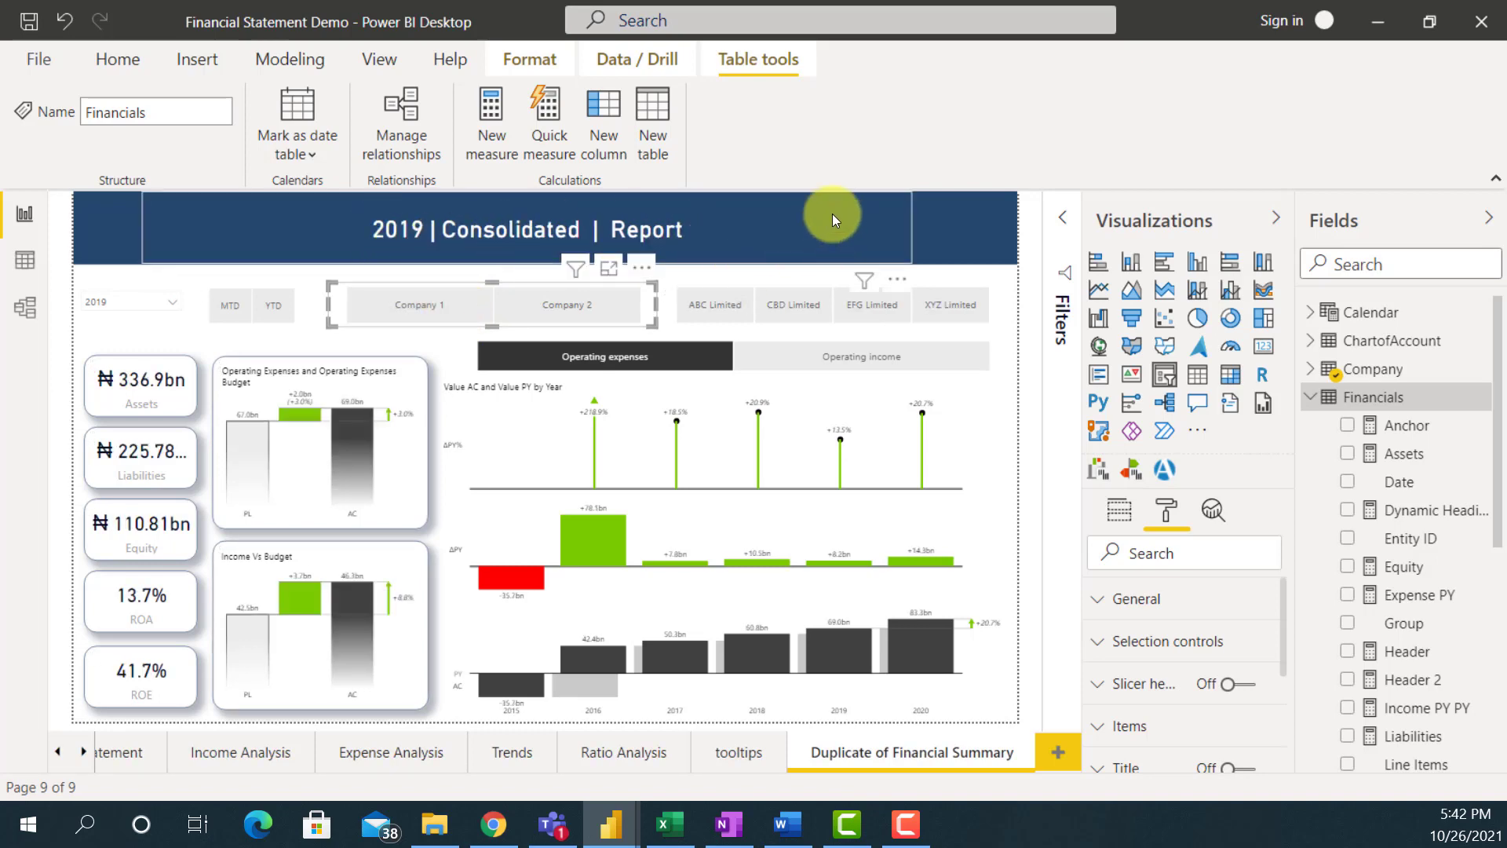
Move the dynamic heading card to the left edge of the blue banner and narrow it to free space at the banner's right end.
left_click(811, 239)
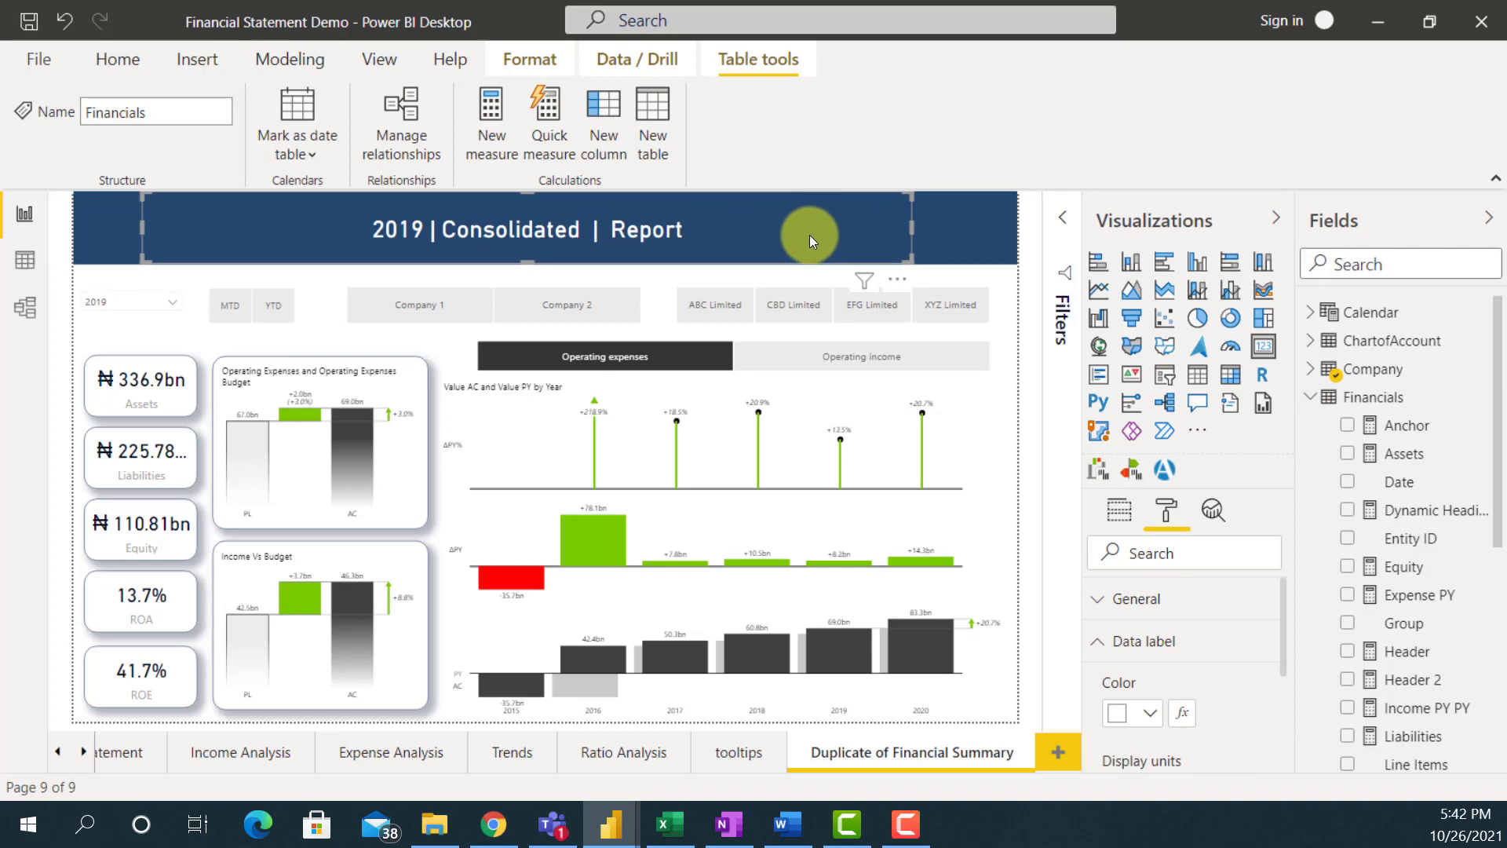
left_click(623, 213)
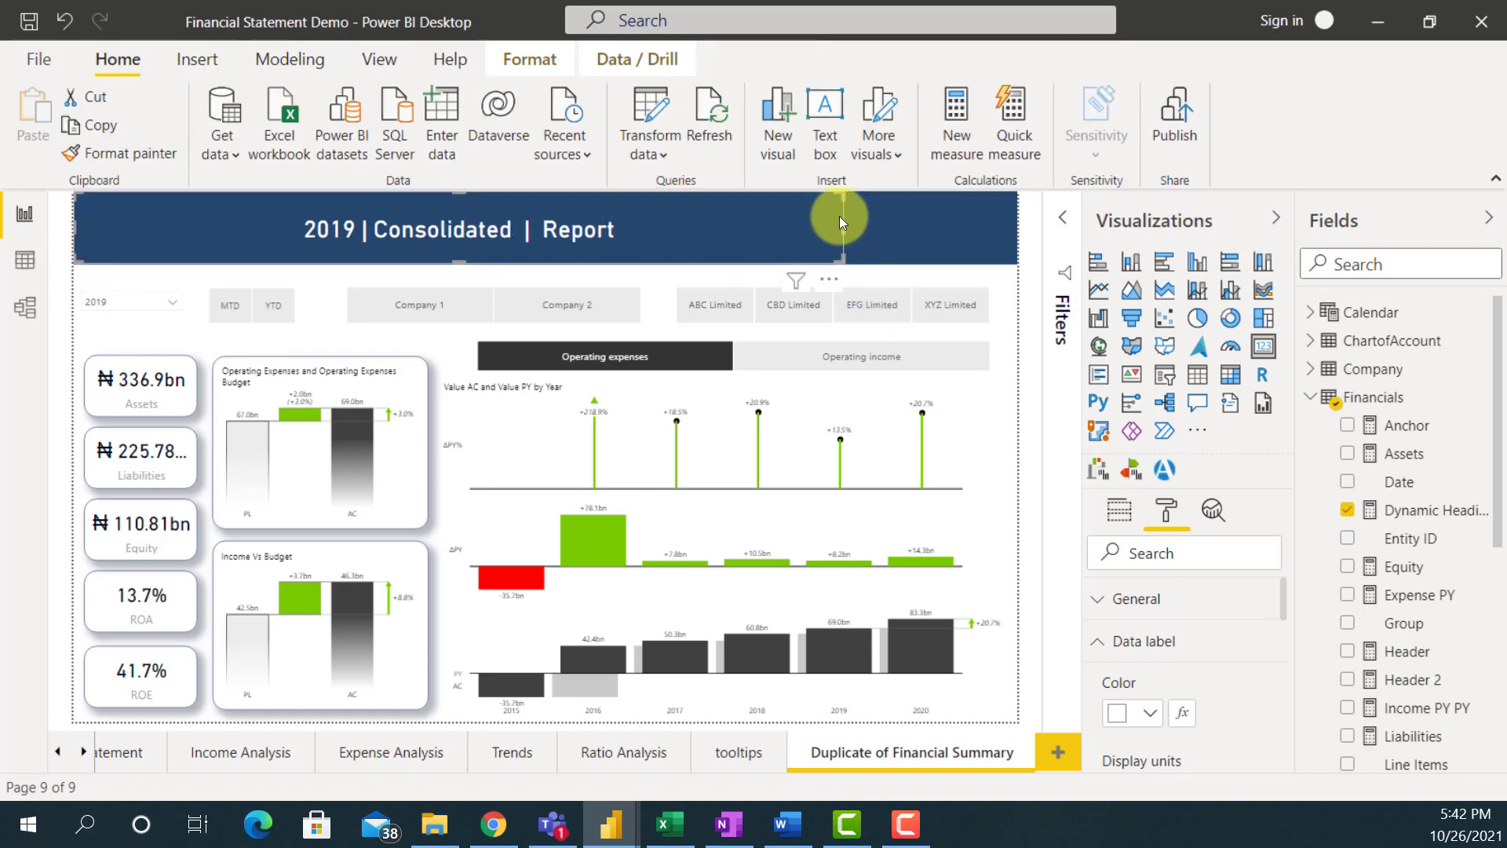
left_click_drag(843, 220, 708, 220)
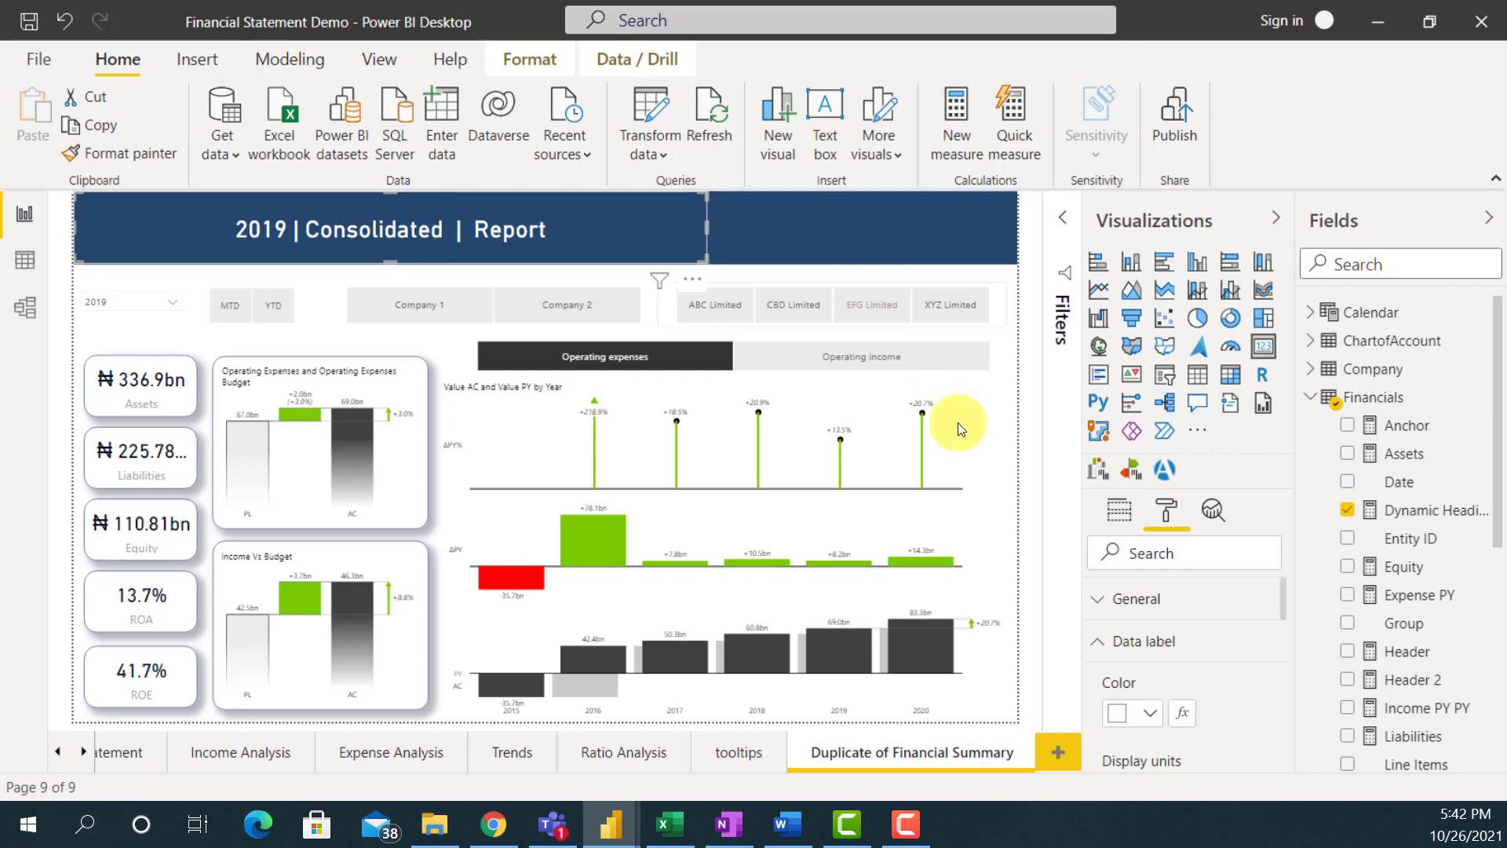
Create a new measure named Dynamic Text in the Financials table.
right_click(1361, 394)
left_click(1225, 350)
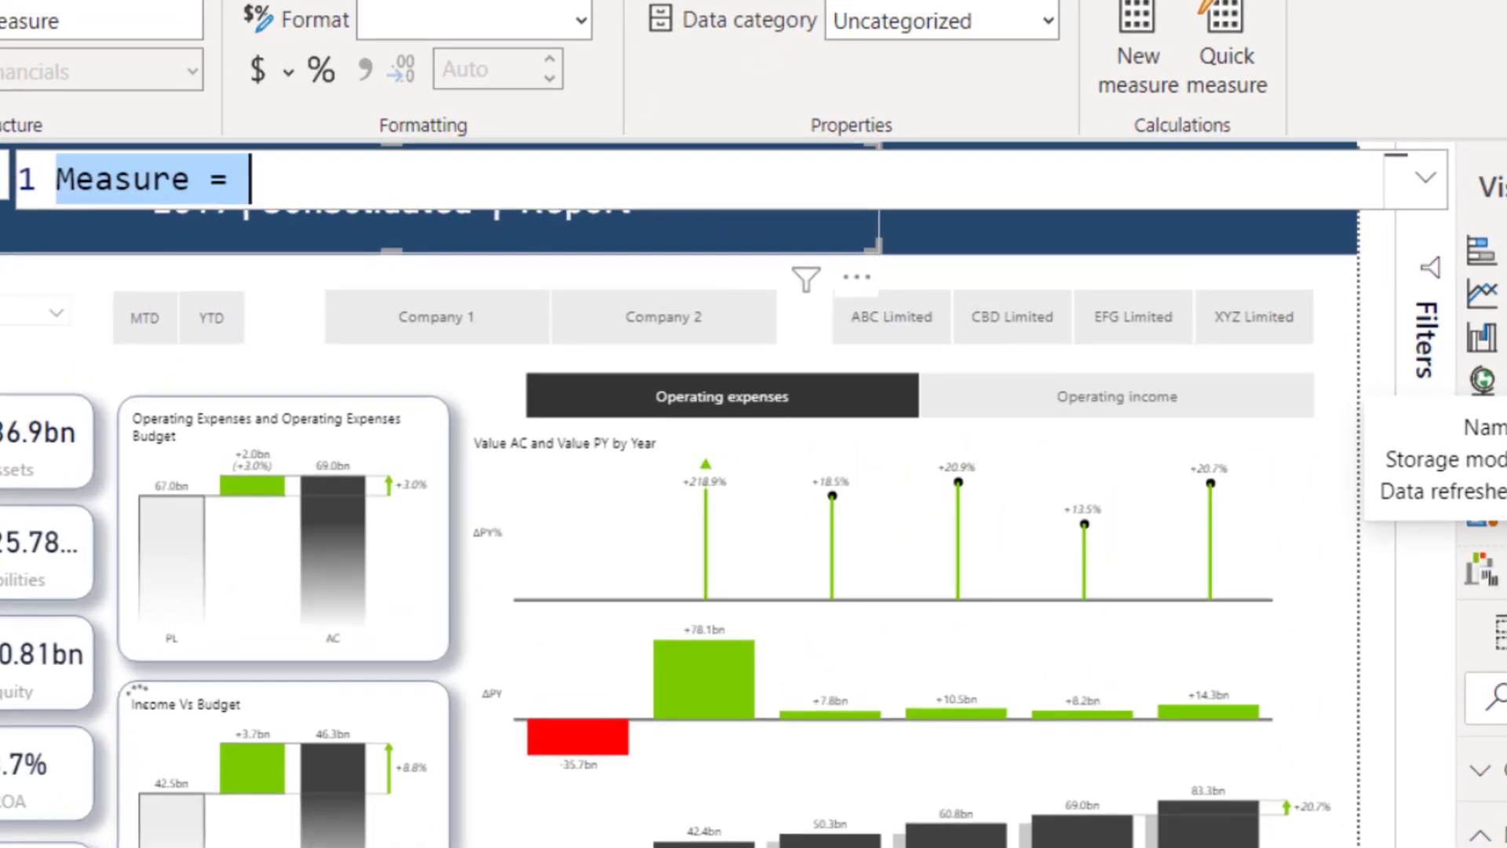
type("Dynami")
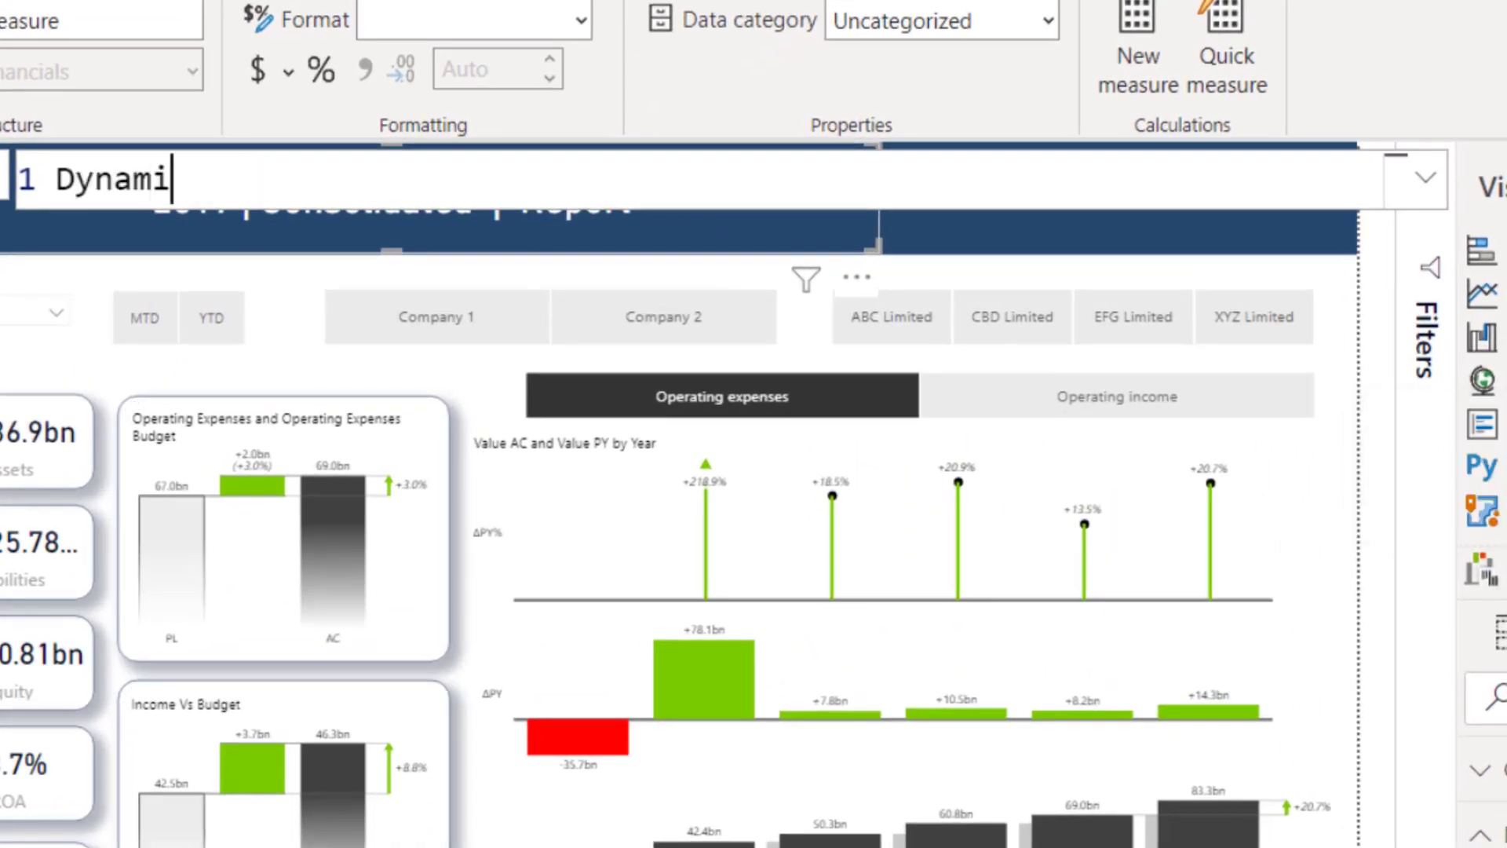
type("c He")
key("BackSpace")
key("BackSpace")
type("Text")
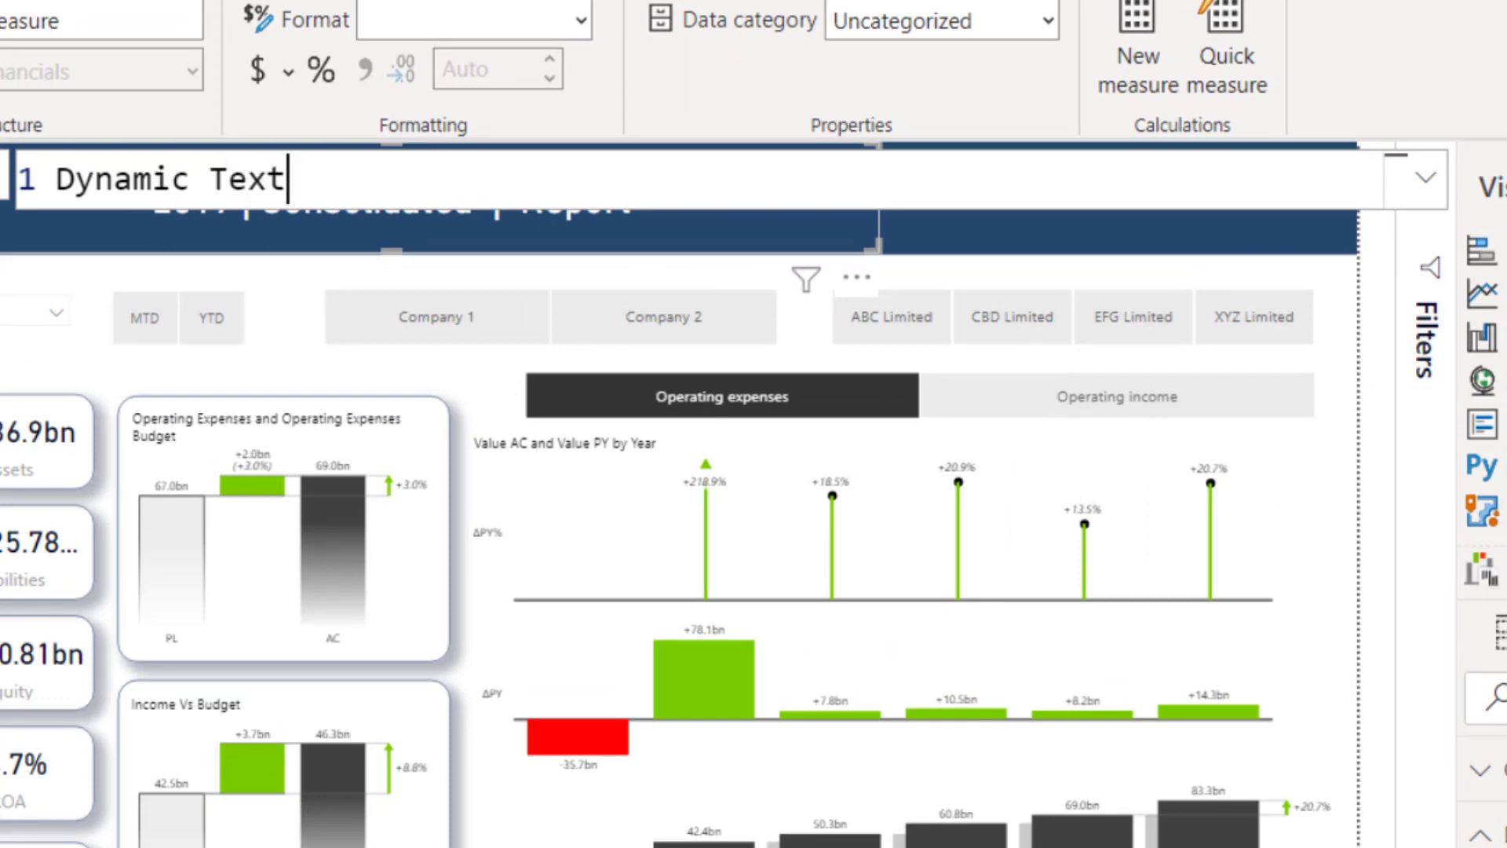
Define the Dynamic Text measure as "Report as at "&TODAY() and commit it.
type(" =\"Rp")
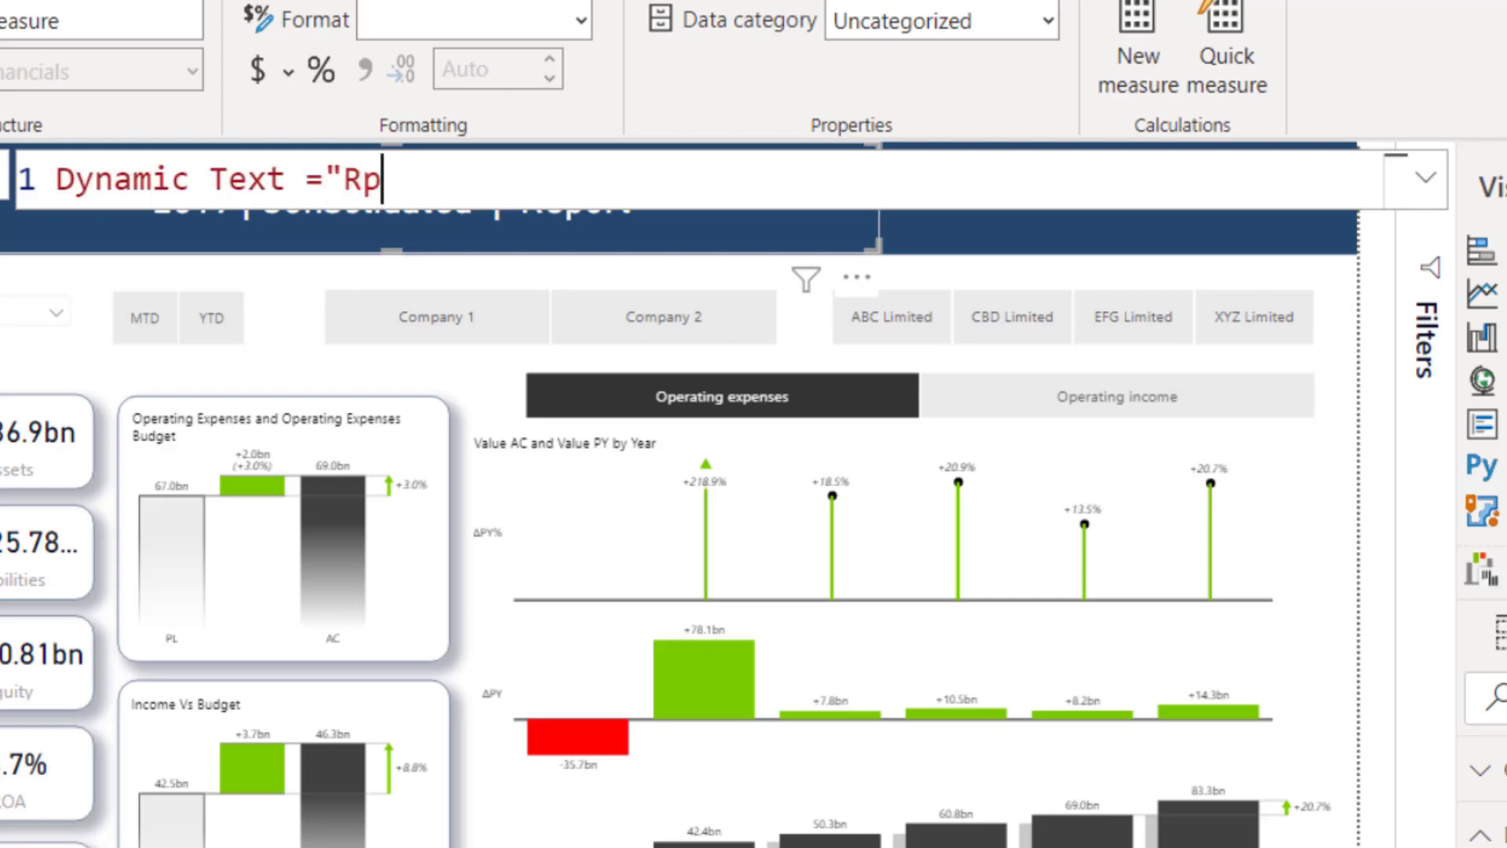
key("BackSpace")
type("eport")
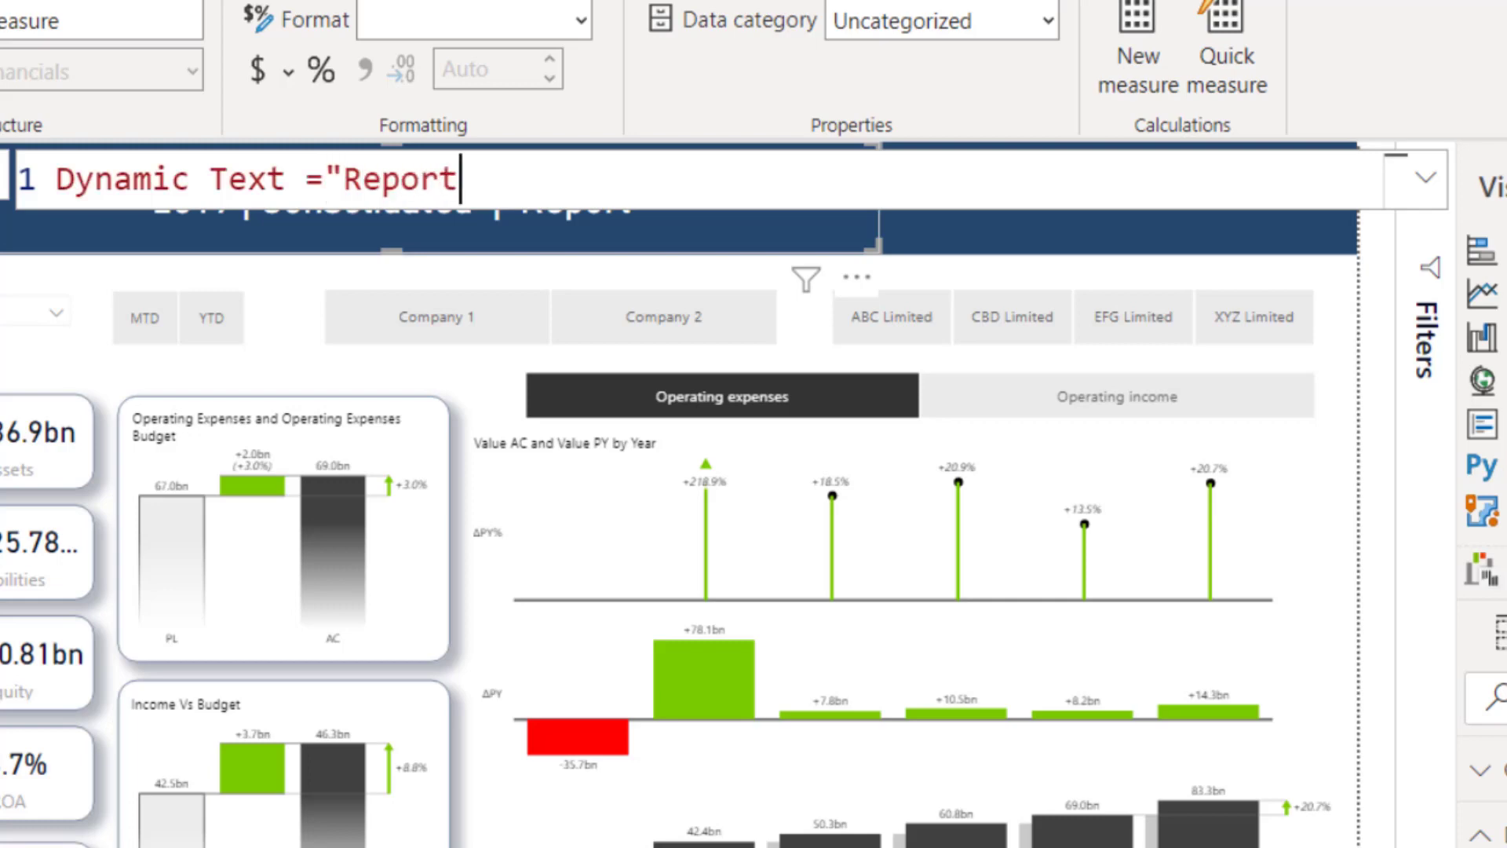
type(" as at ")
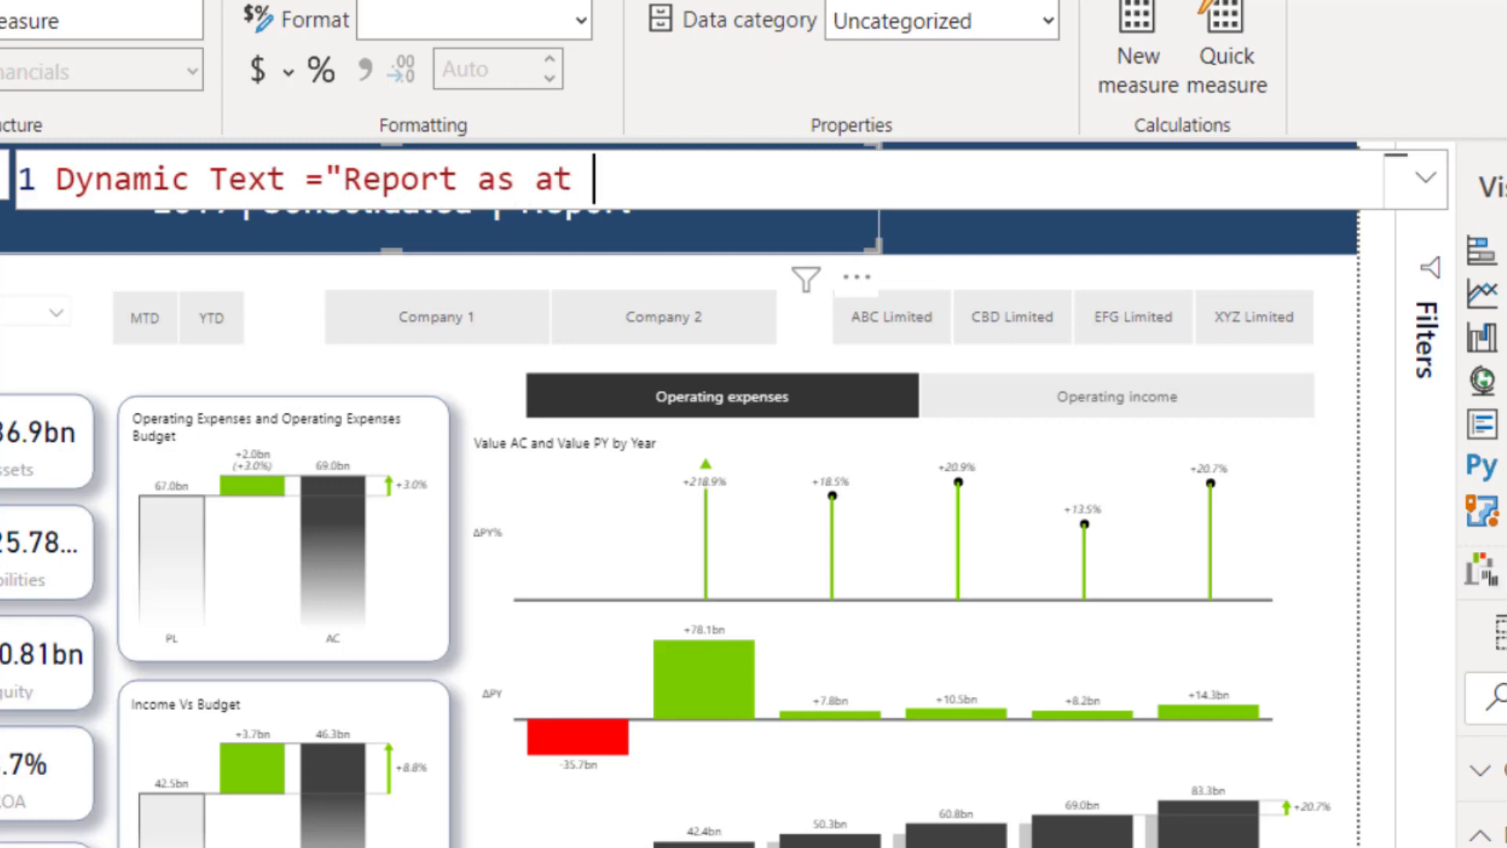
type("\"&")
type("today")
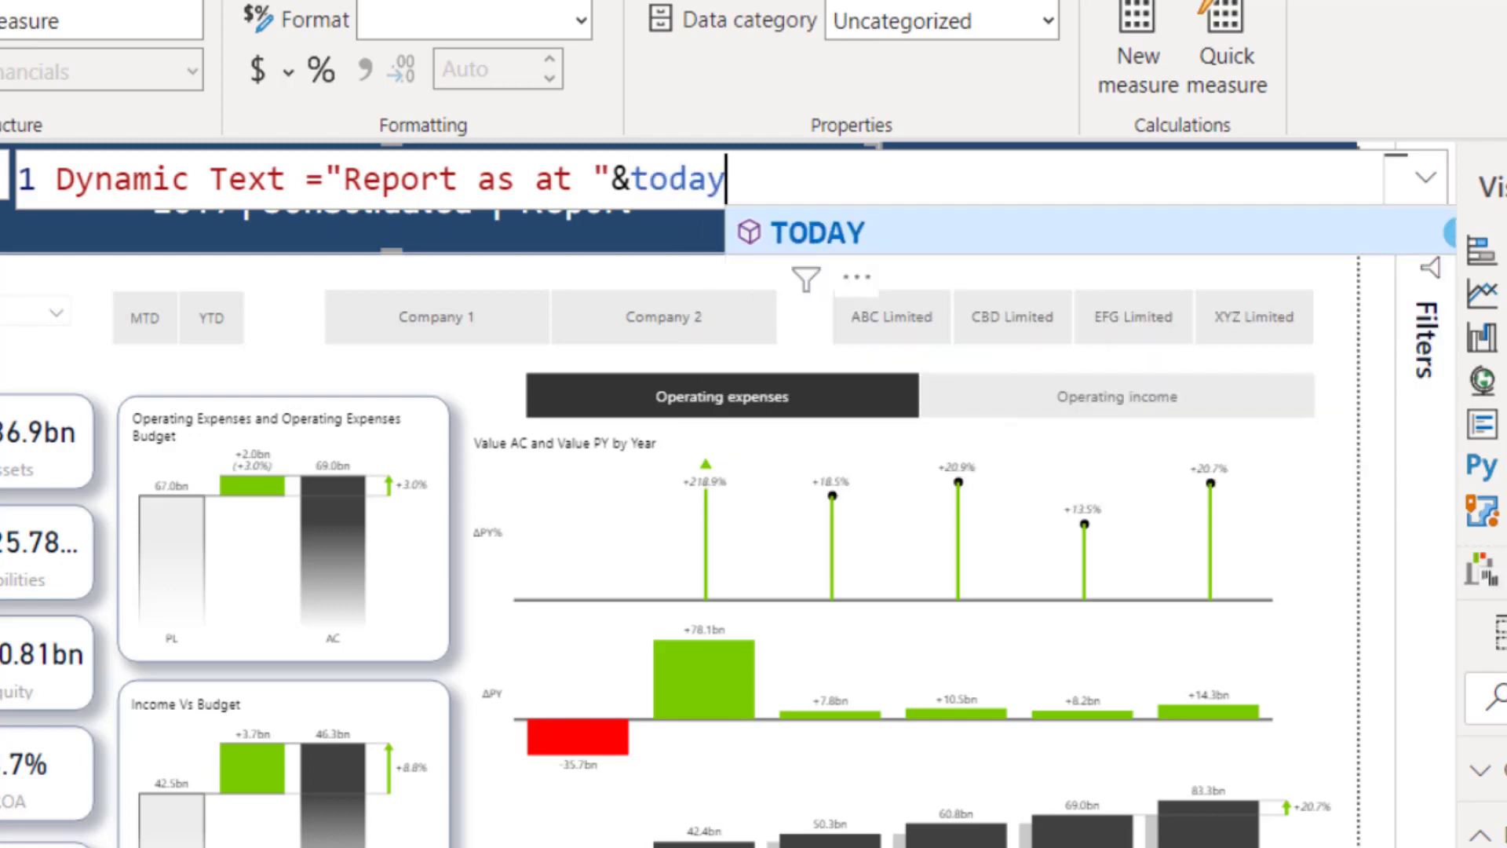
key("Tab")
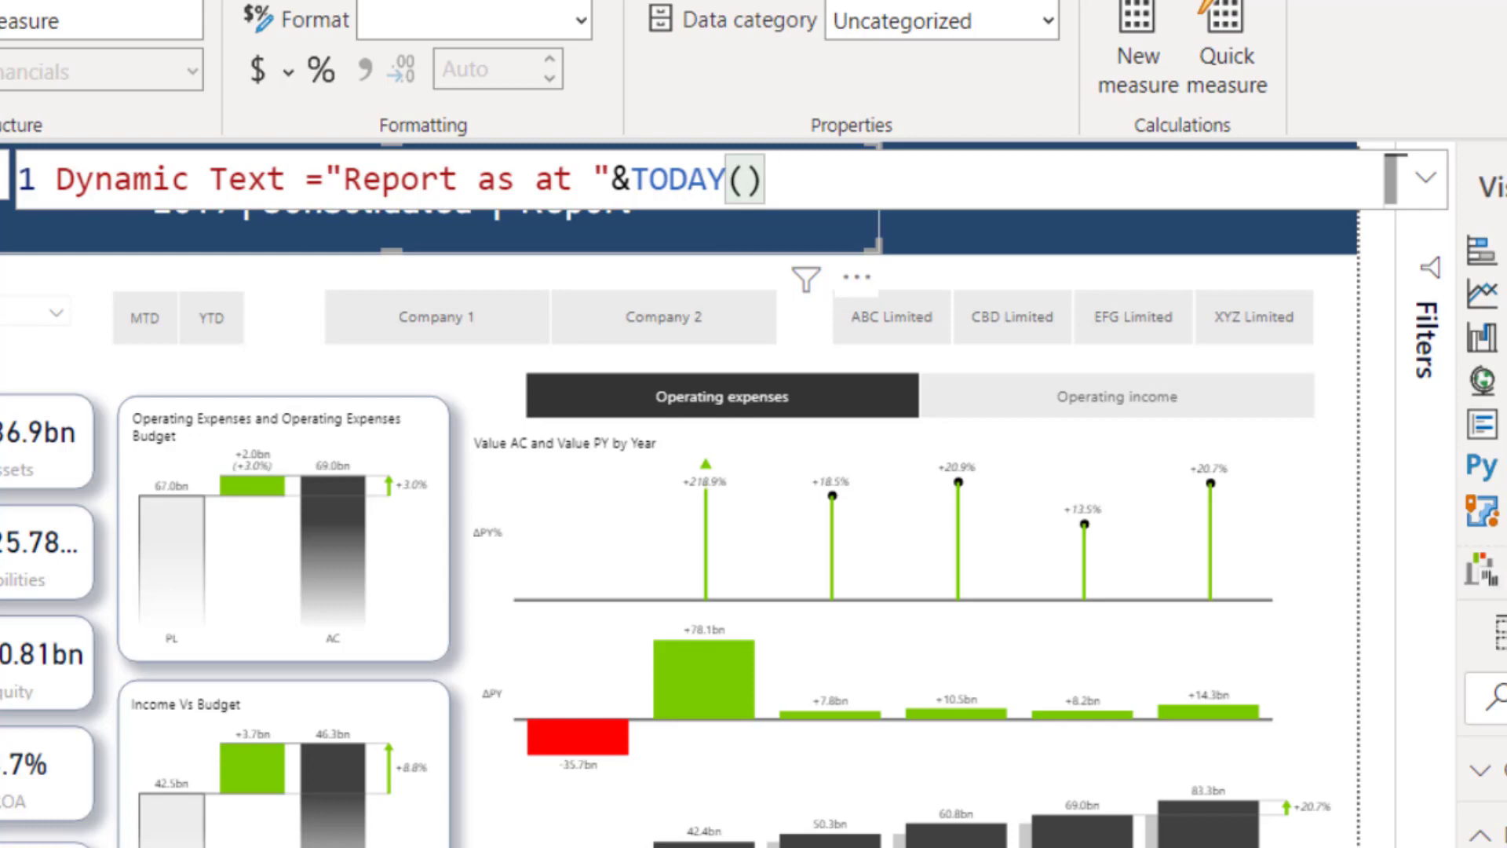
key("Return")
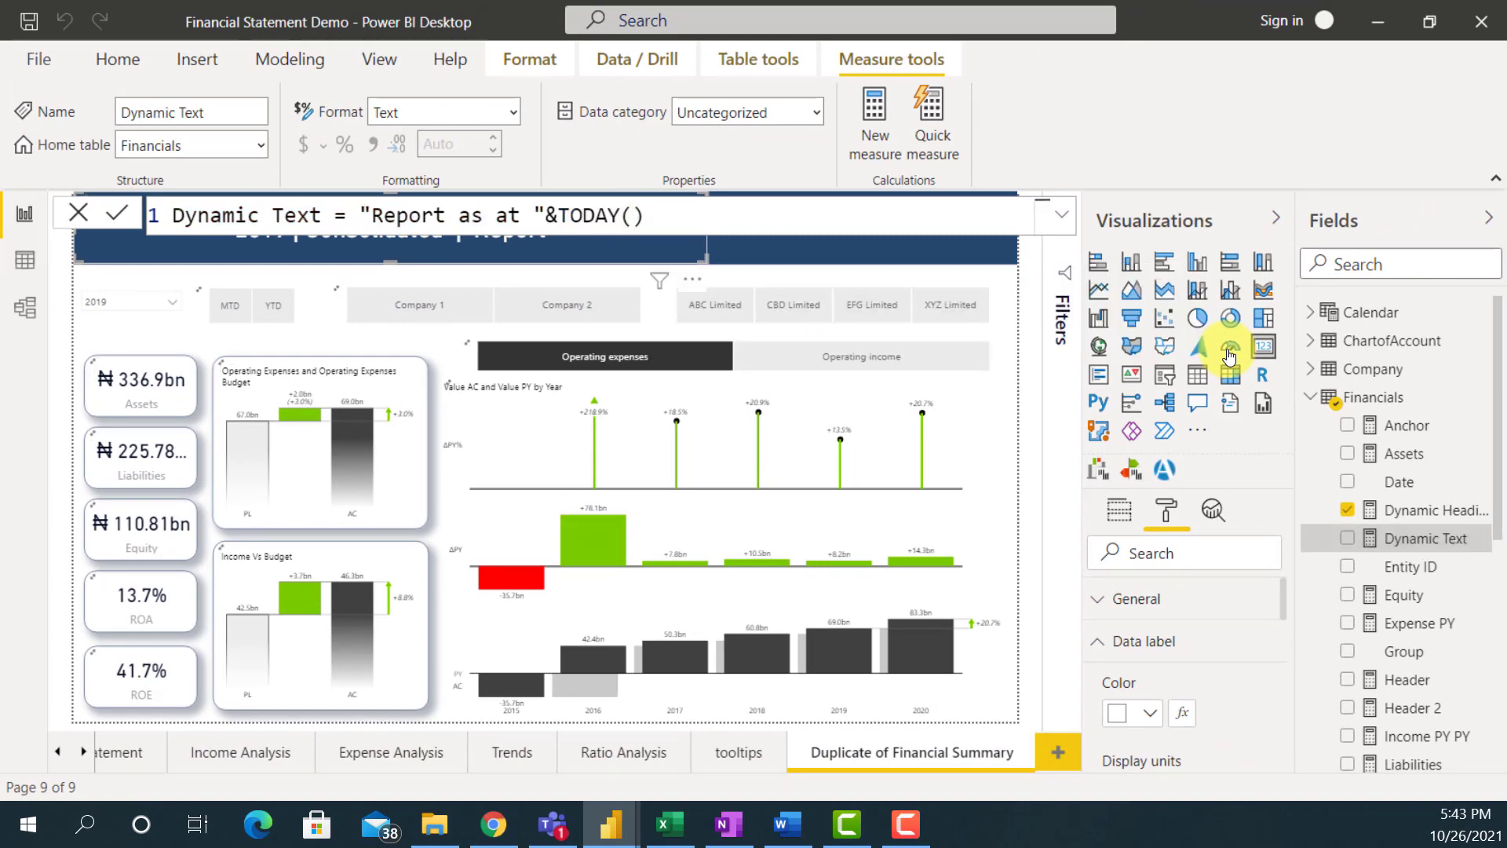
Add a card visual showing the Dynamic Text measure and reduce its height to fit the right end of the blue banner.
left_click(983, 276)
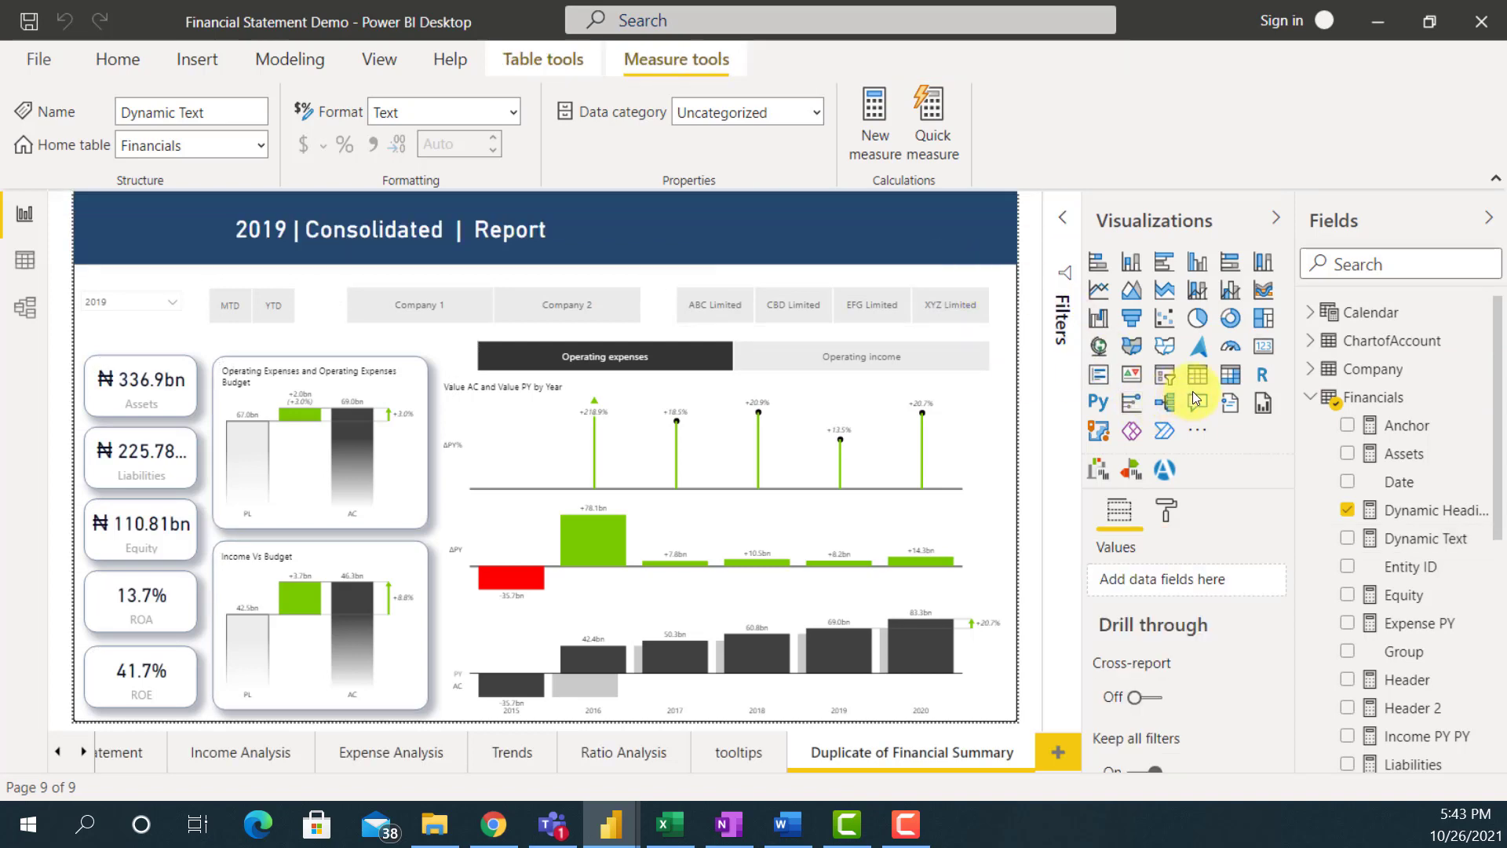
left_click(1262, 350)
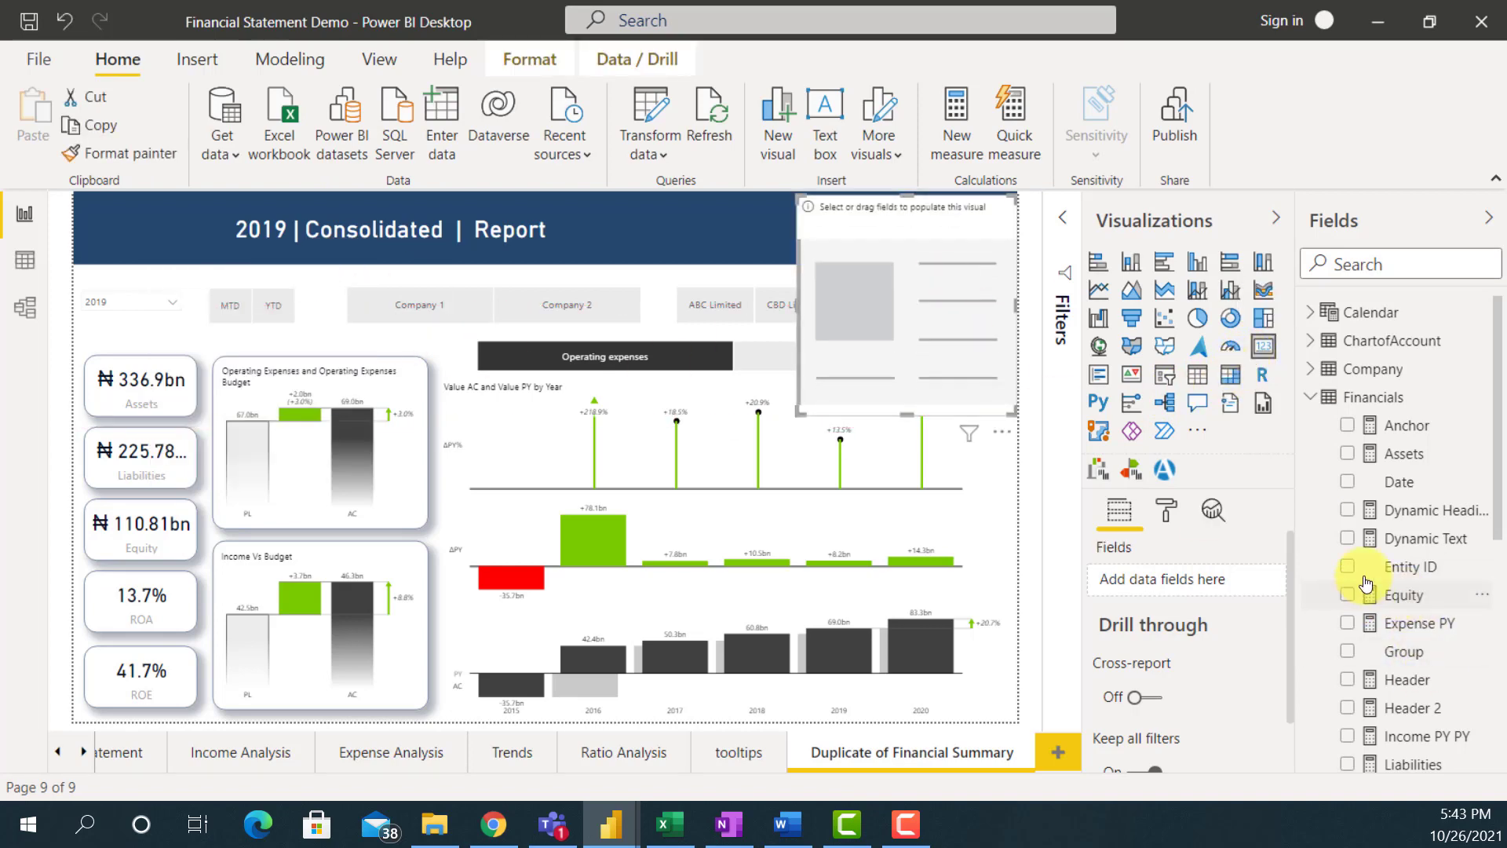
left_click(1349, 538)
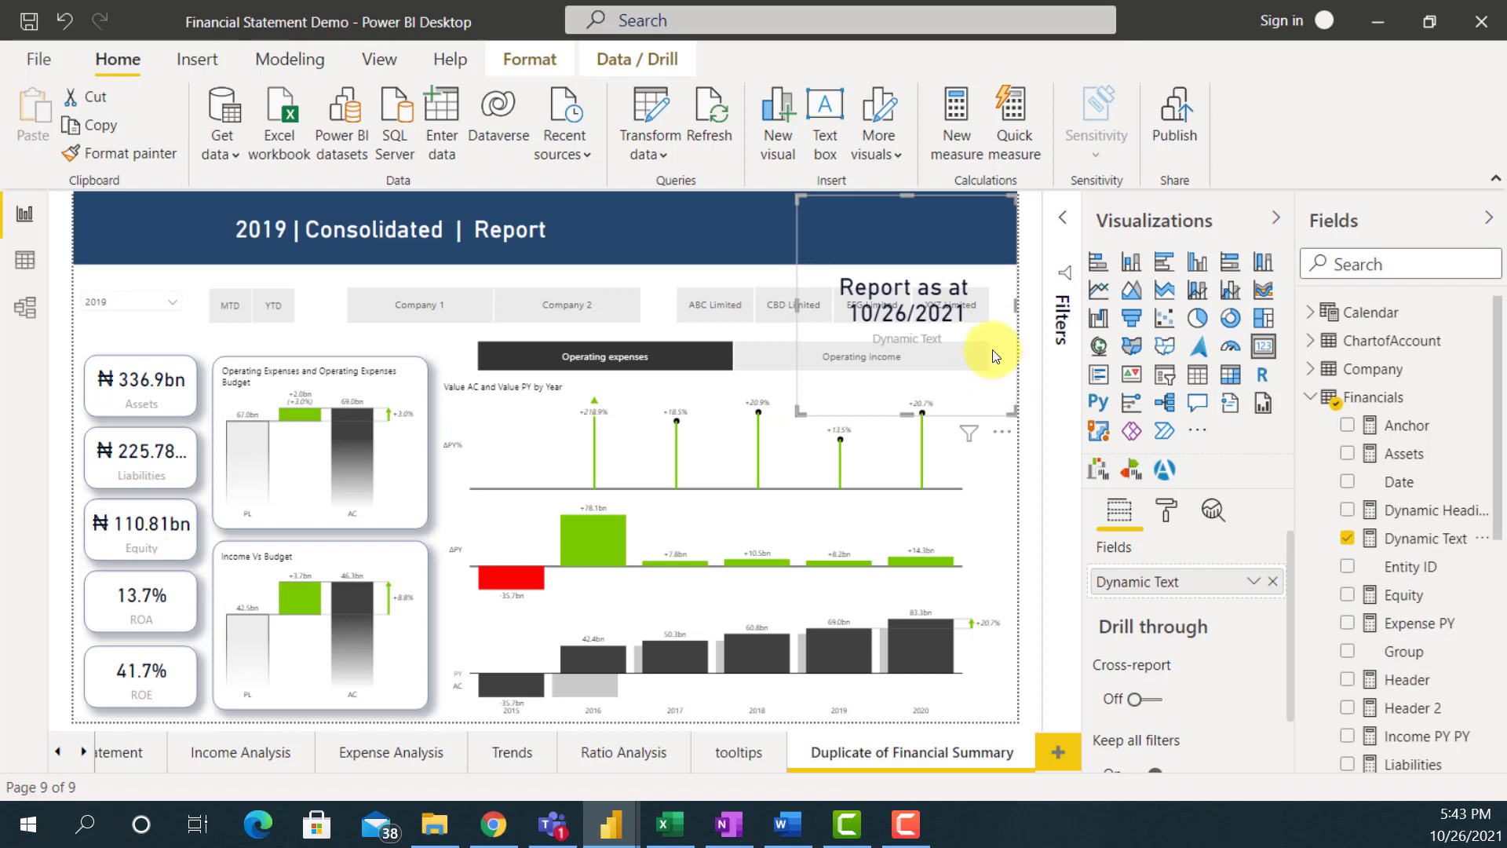
left_click_drag(1012, 412, 1016, 253)
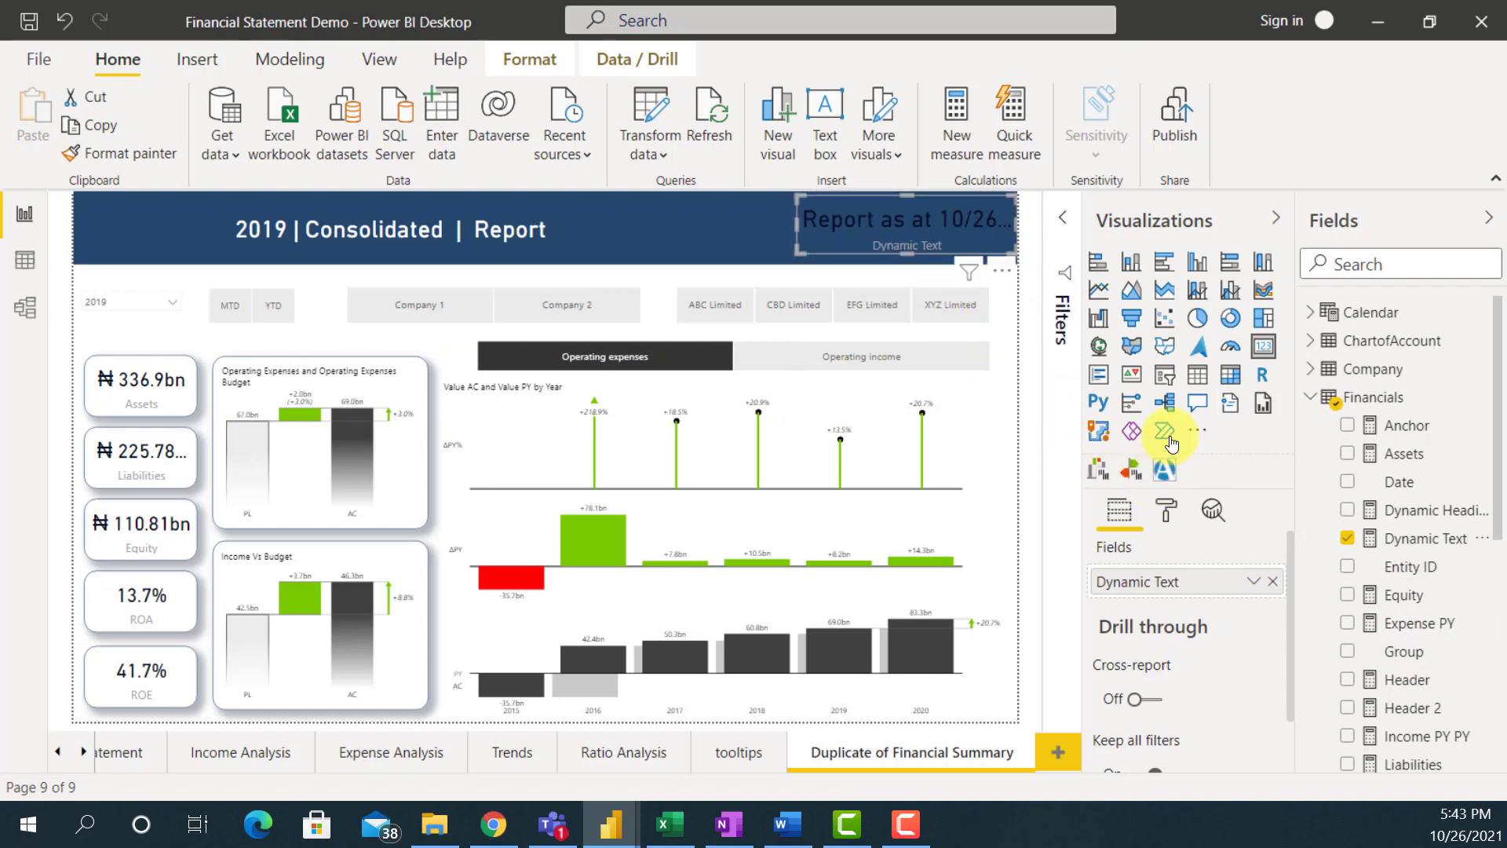
Turn off the Dynamic Text card's category label and set its data label color to white.
left_click(1167, 511)
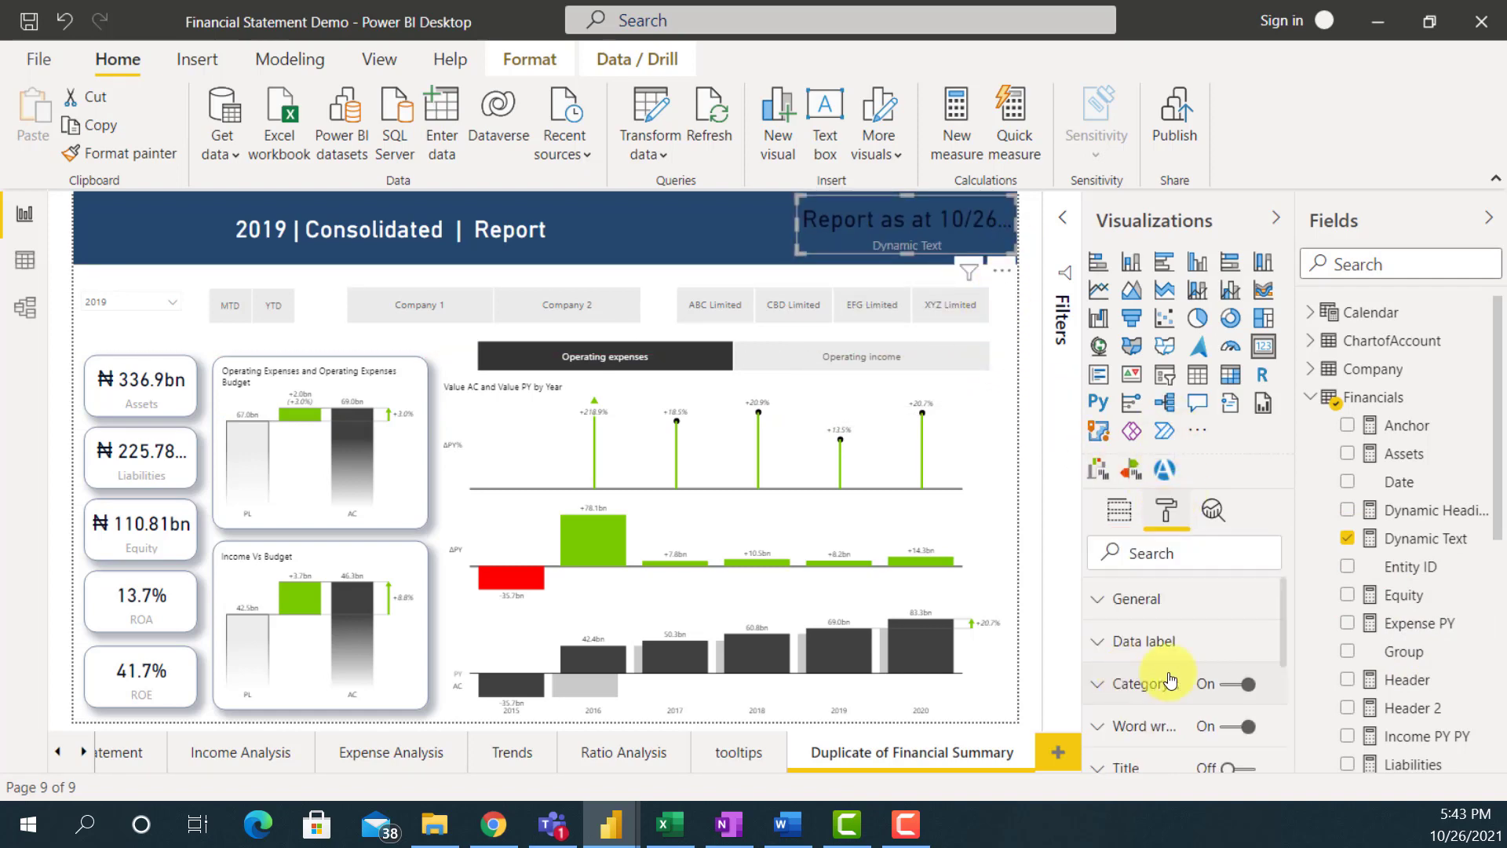
left_click(1237, 683)
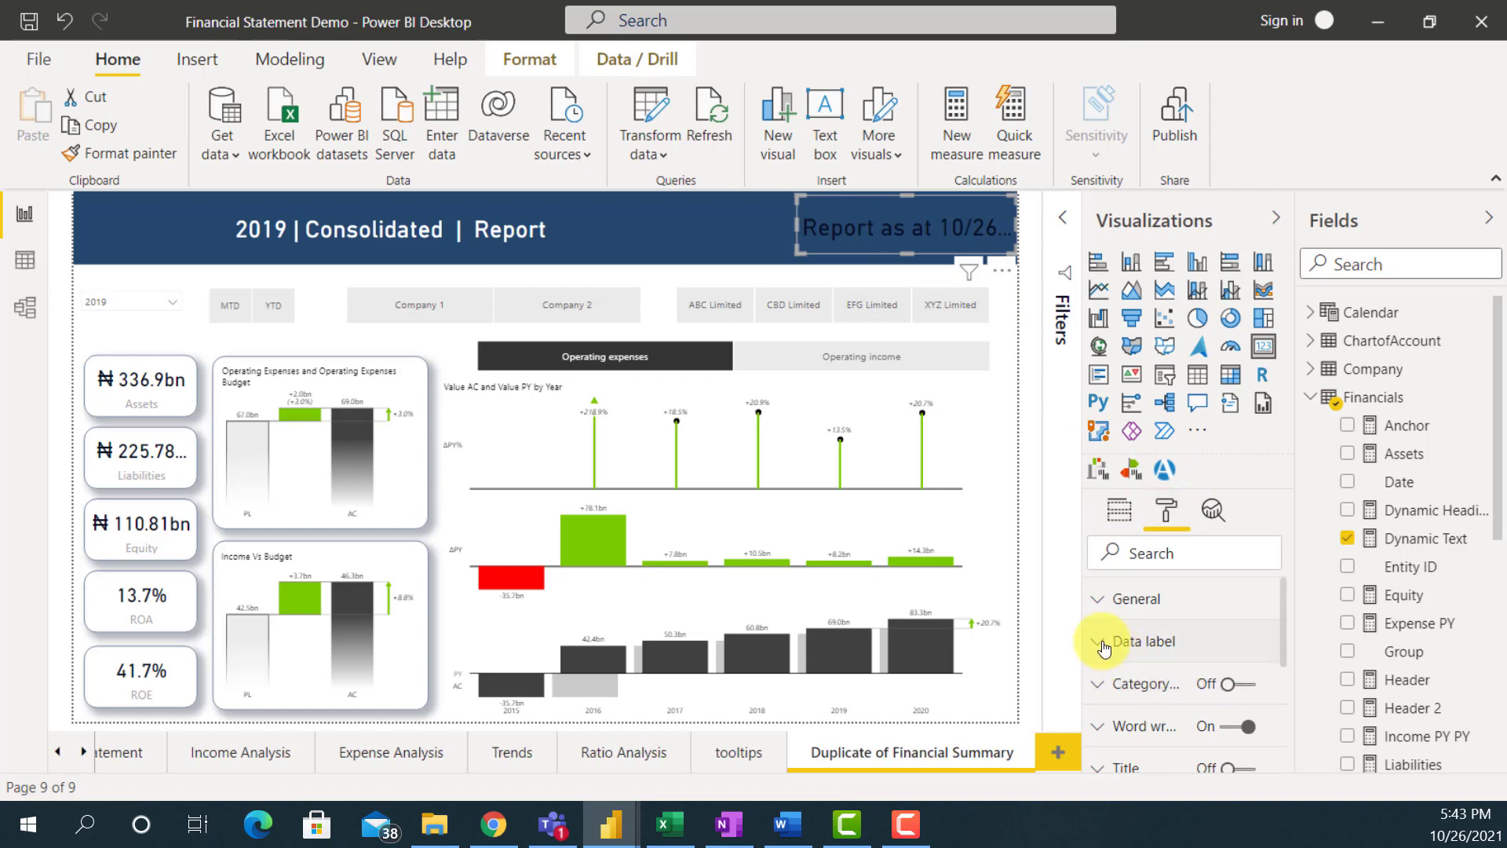
left_click(1103, 647)
left_click(1134, 711)
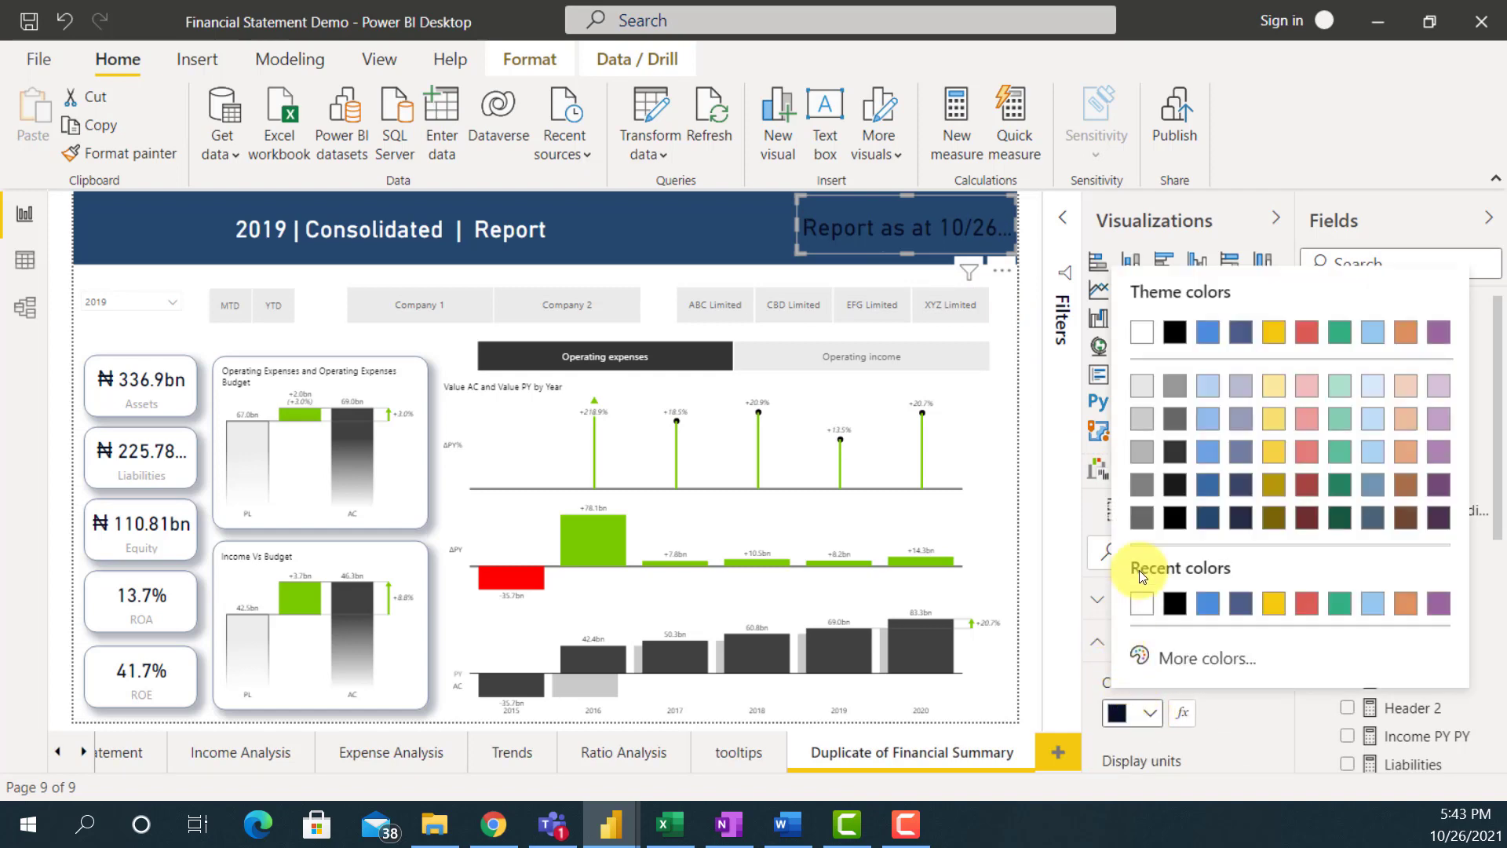
left_click(1138, 603)
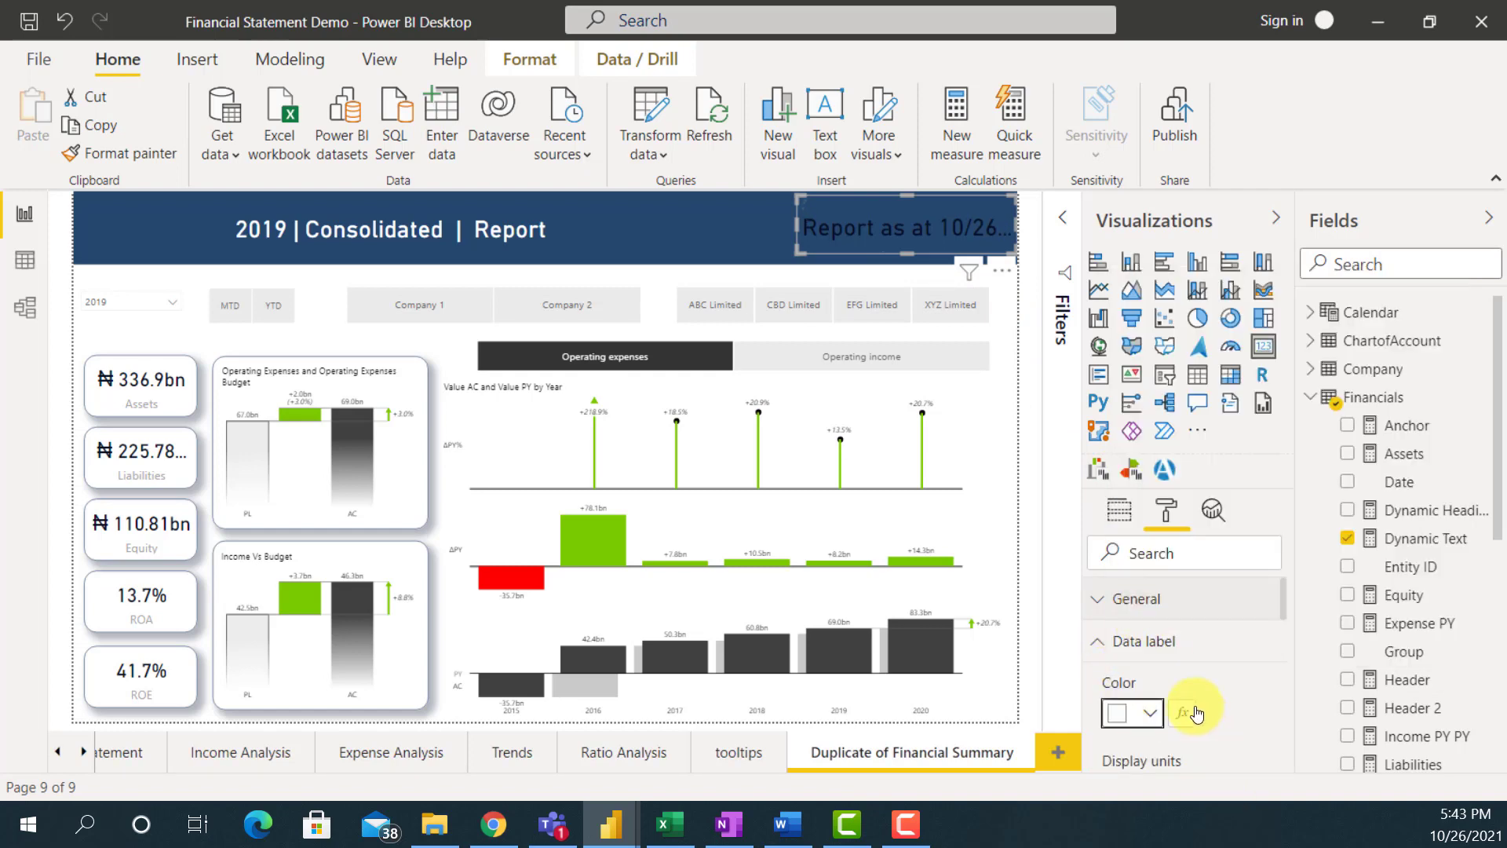
Set the Dynamic Text card's data label text size to 20 pt and shrink the card toward the banner's lower-right corner.
scroll(1251, 727, "down", 5)
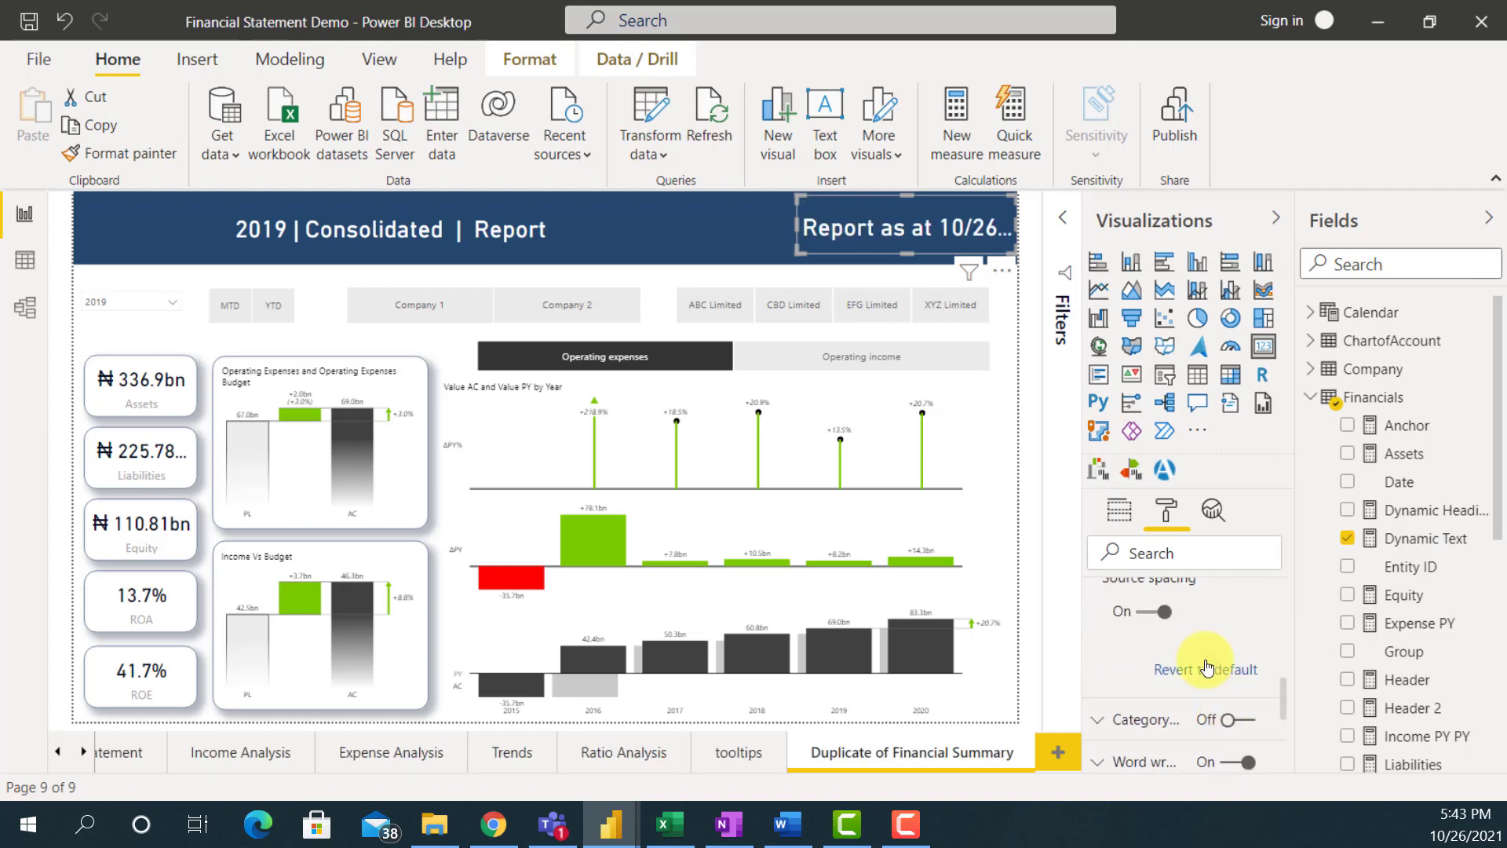
scroll(1197, 668, "up", 2)
scroll(1183, 665, "up", 2)
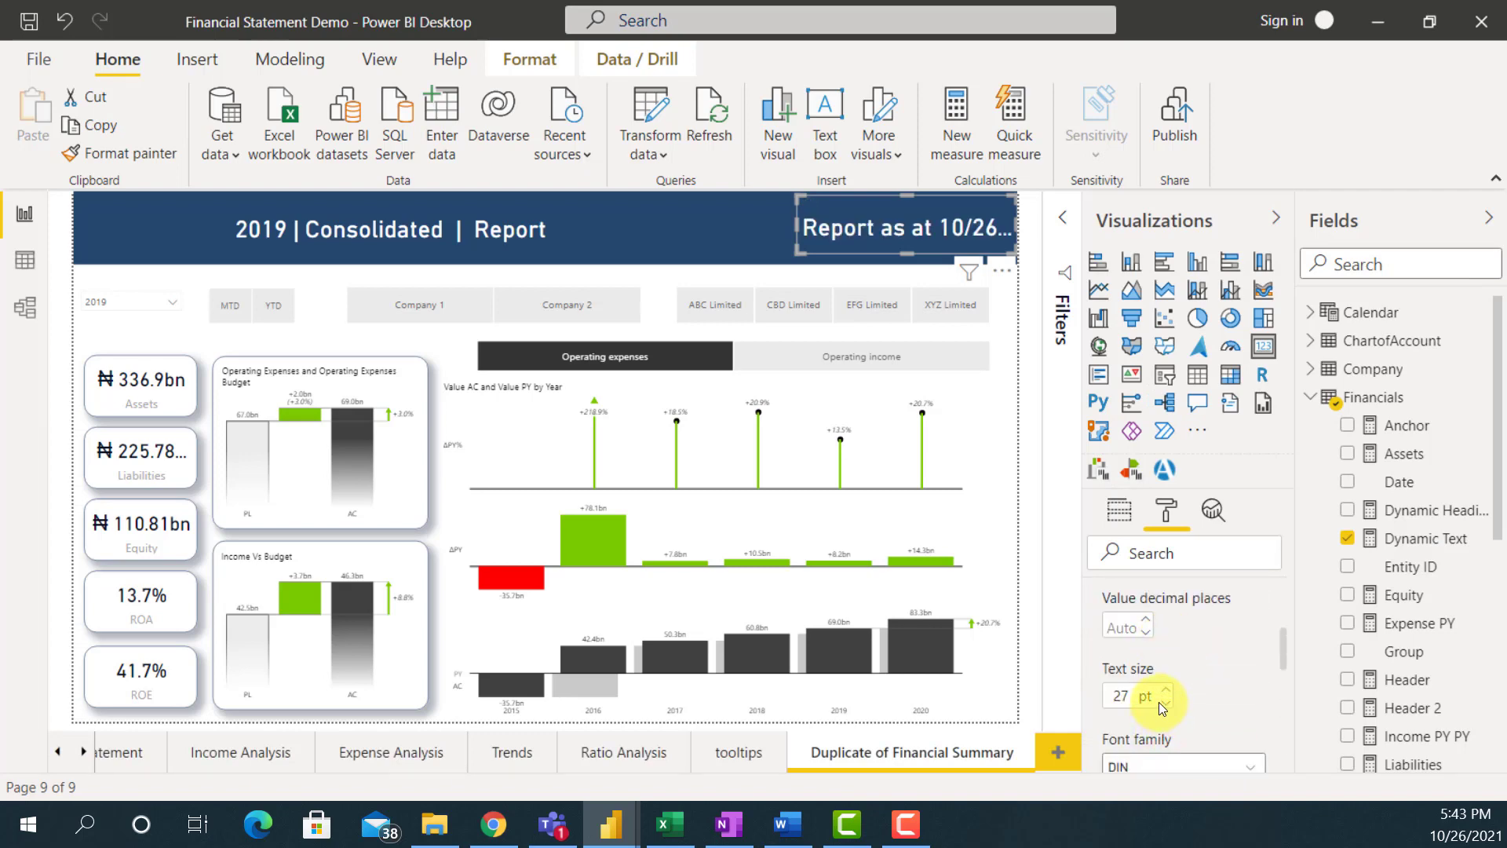
left_click(1165, 701)
left_click(1165, 702)
left_click(1166, 702)
left_click(1166, 702)
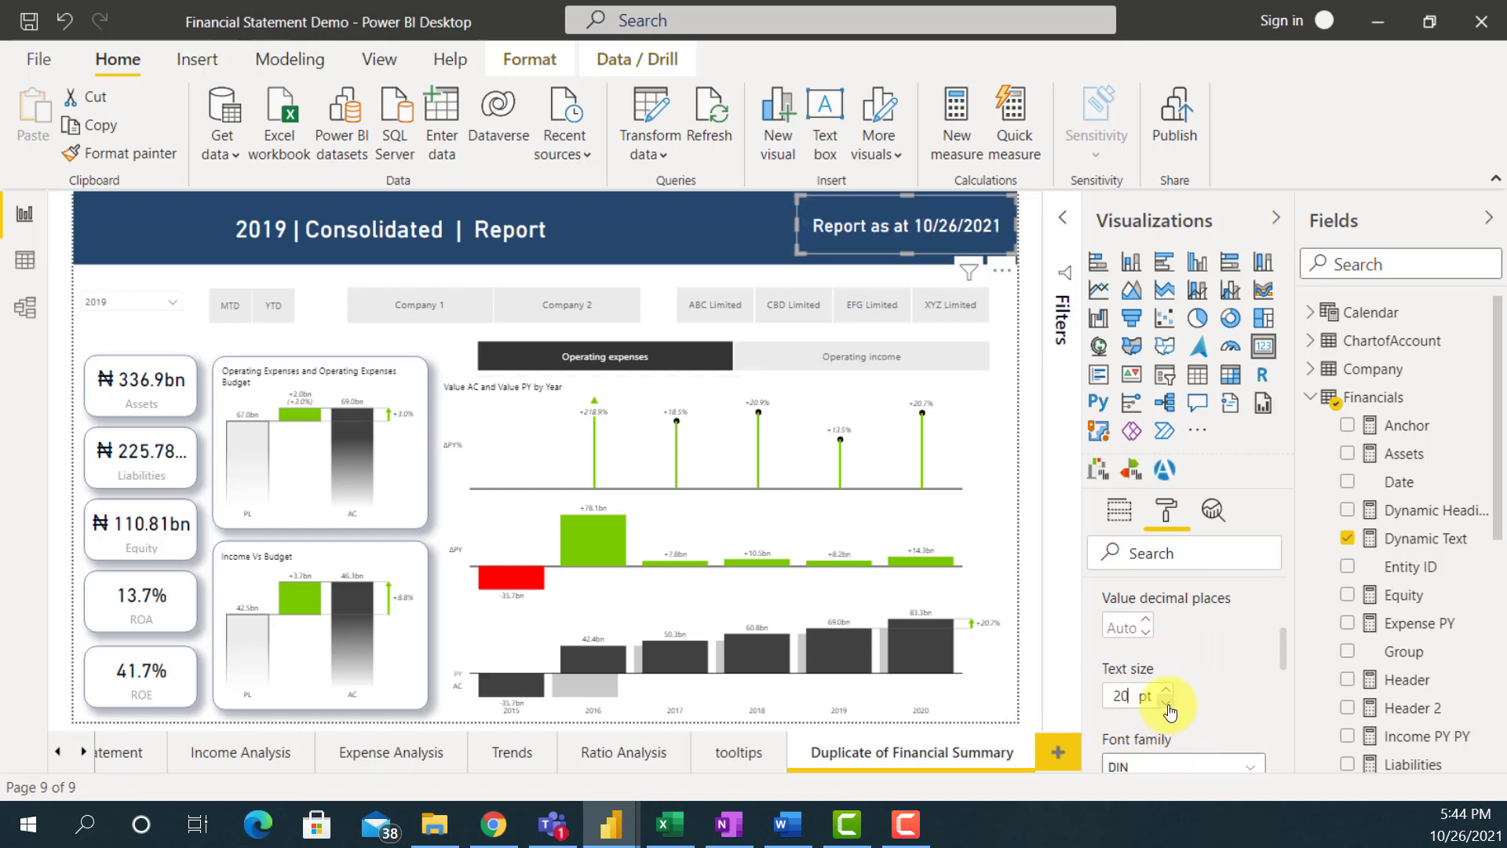
left_click(1166, 701)
left_click(1166, 702)
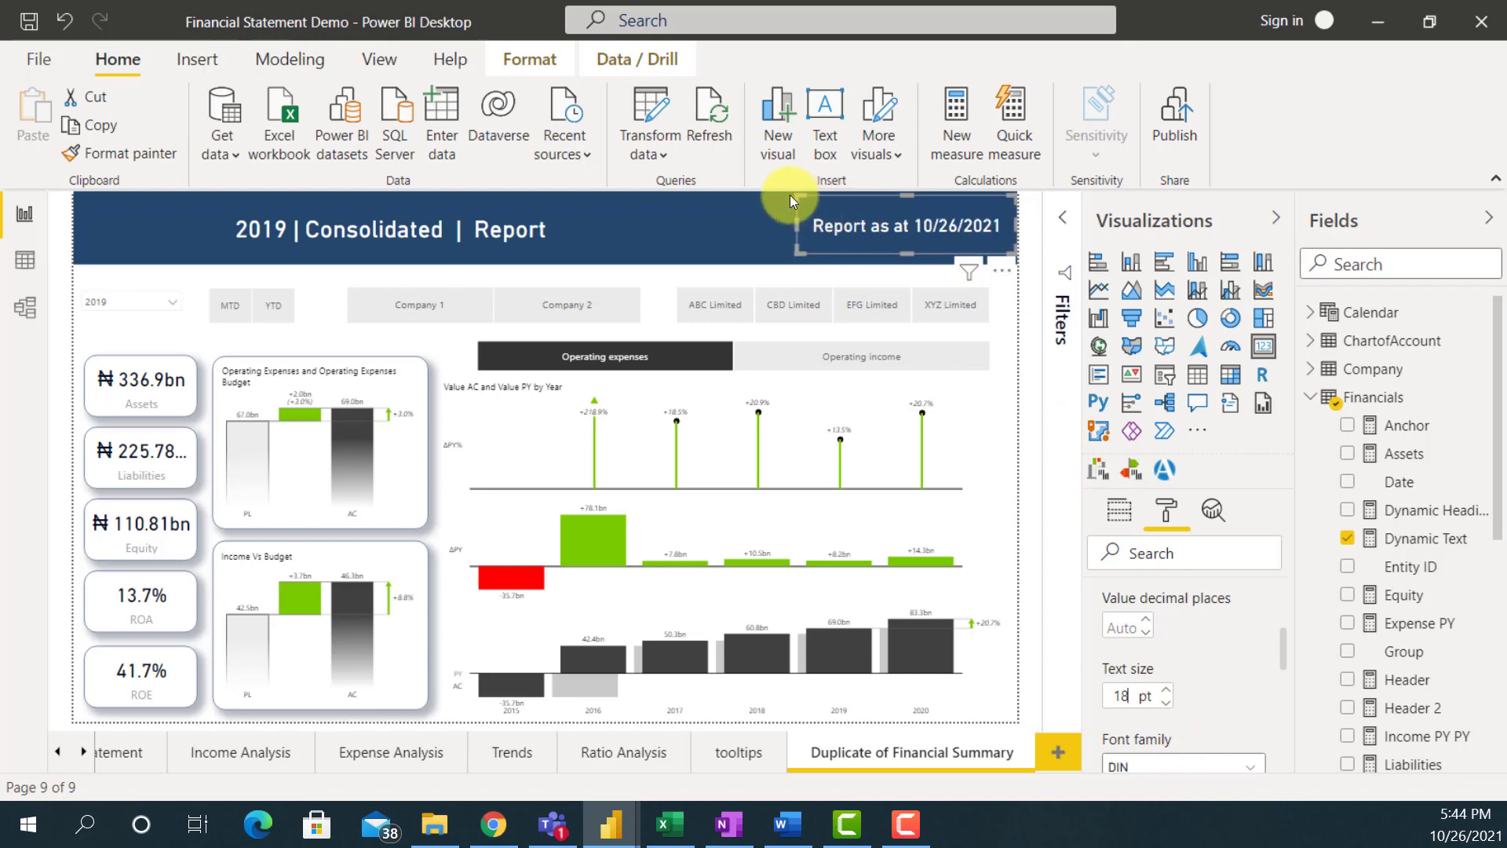
key("Up")
key("Up")
left_click_drag(798, 200, 813, 231)
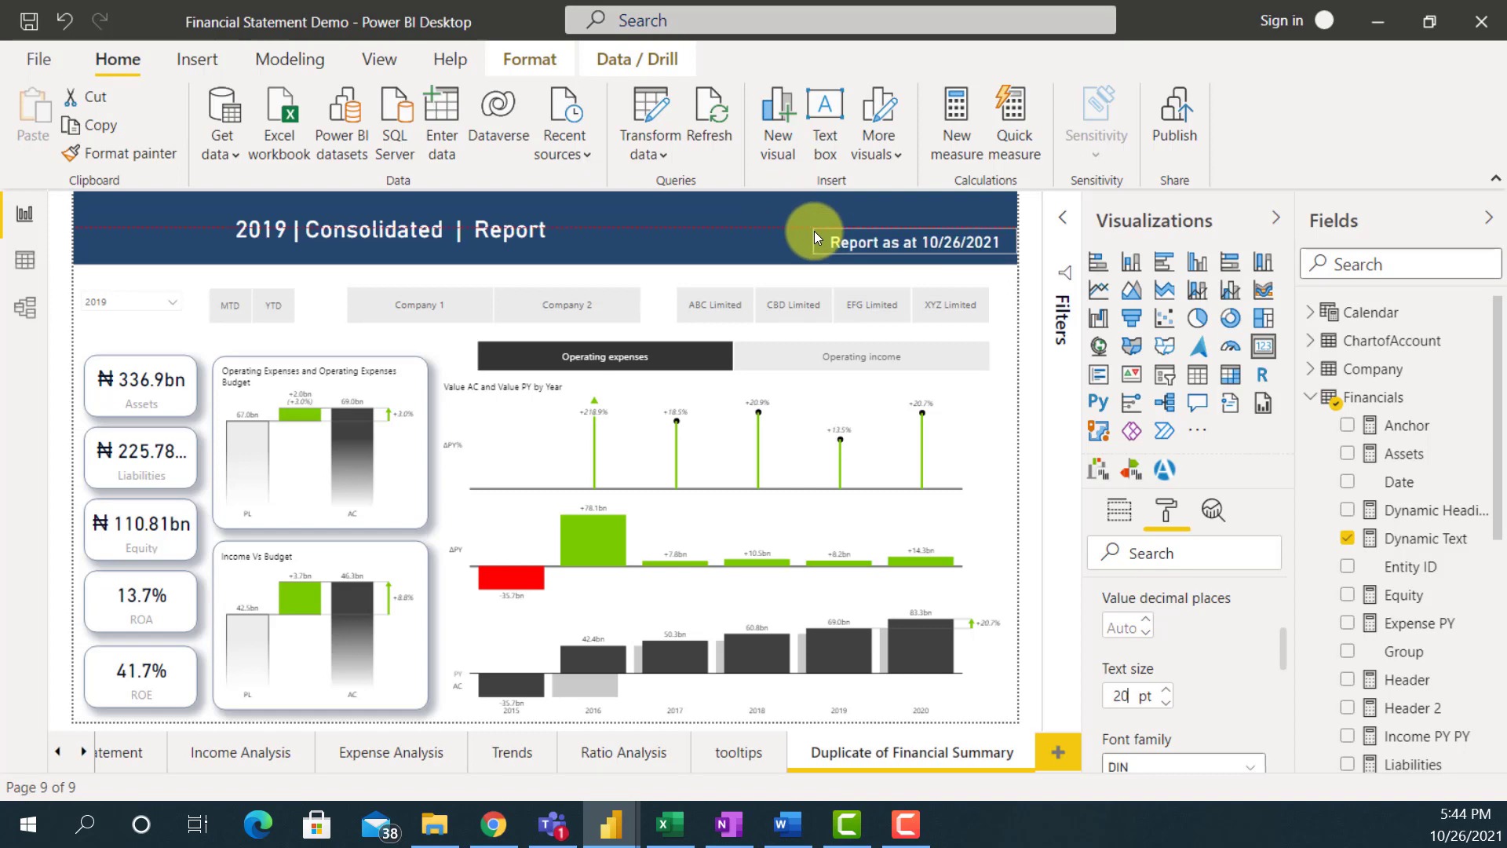
left_click(911, 273)
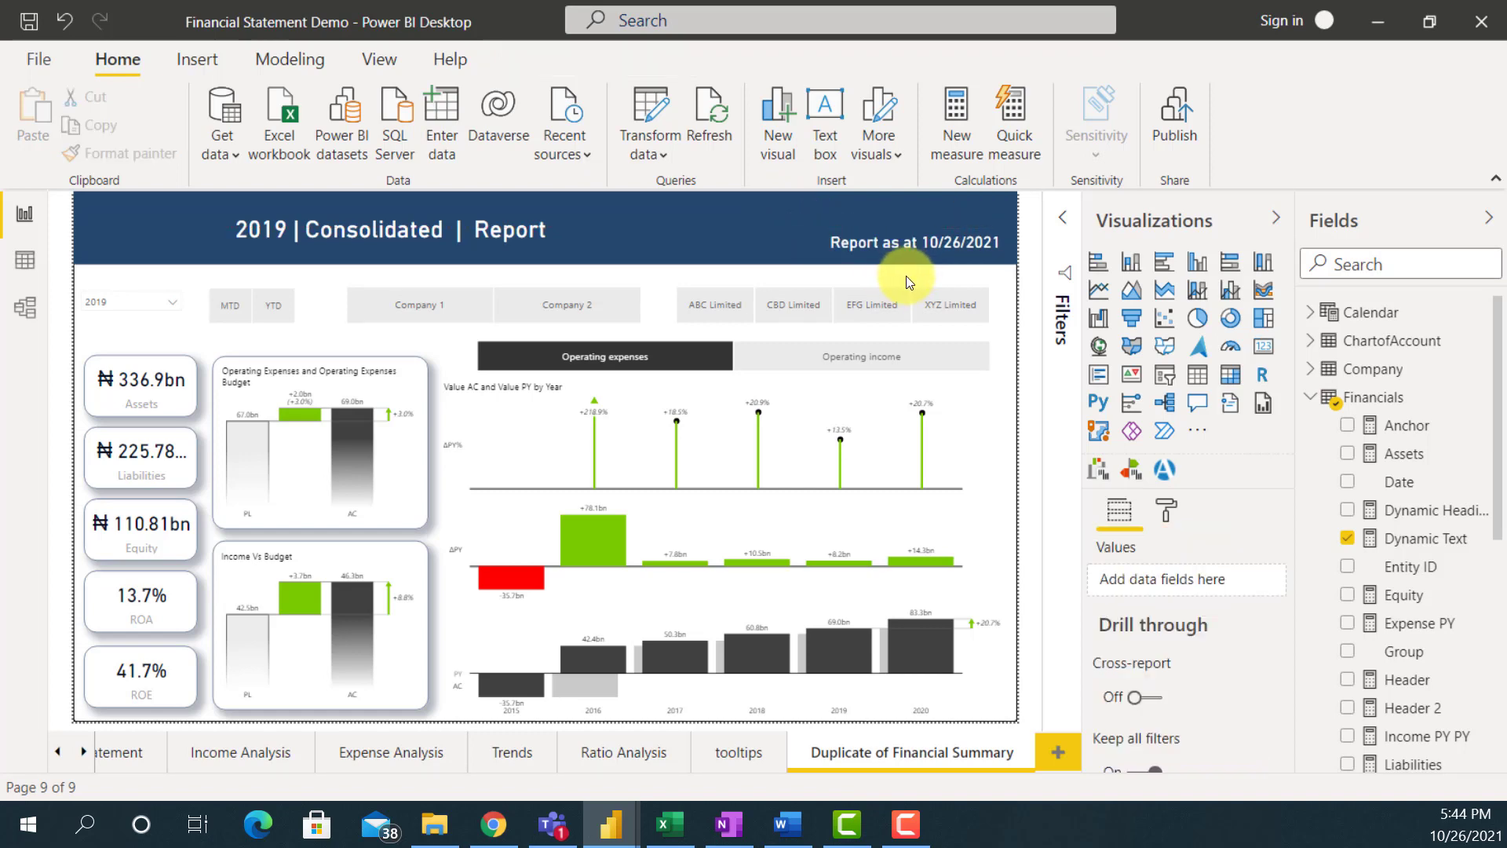